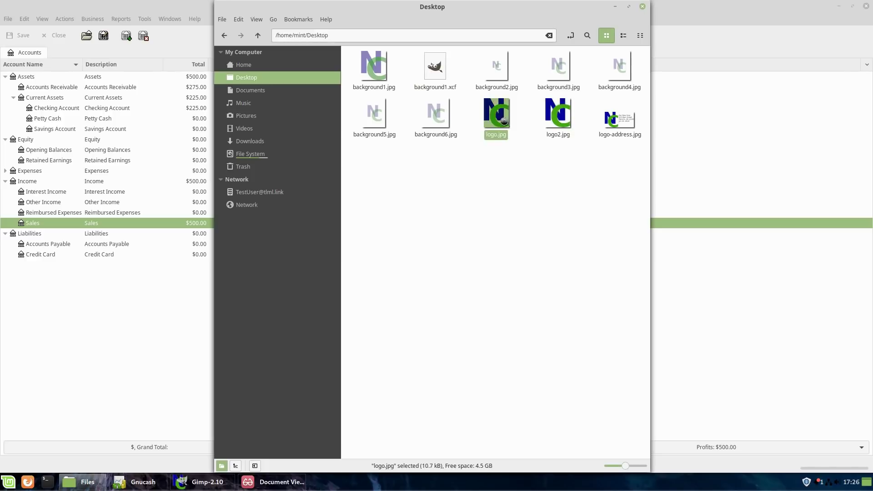
Preview the background6.jpg and logo2.jpg images stored in the Desktop folder.
left_click(529, 163)
left_click(378, 75)
double_click(438, 128)
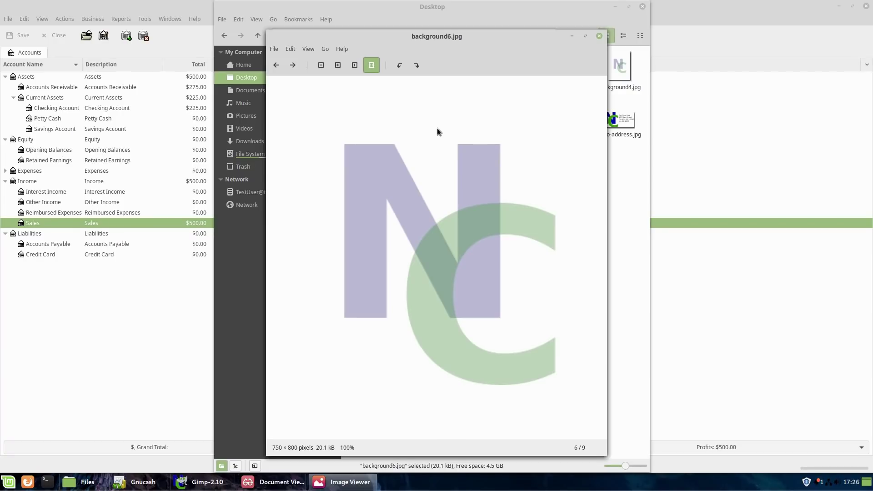
left_click(599, 37)
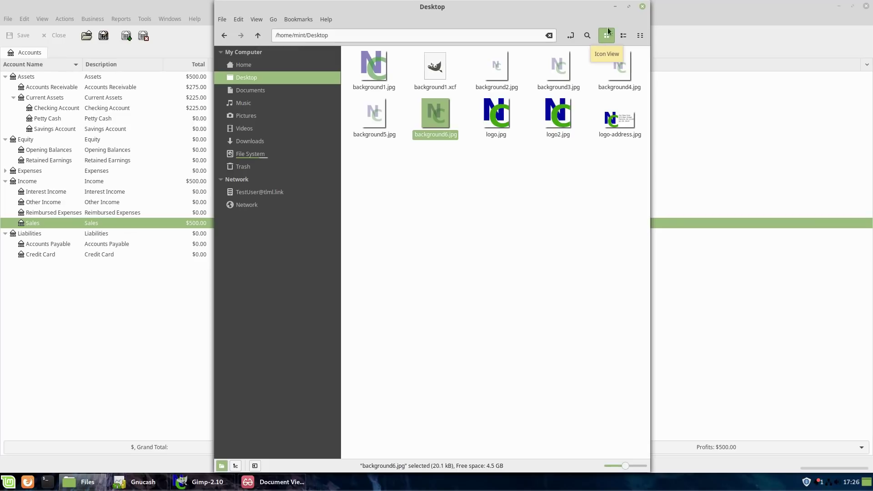
double_click(435, 112)
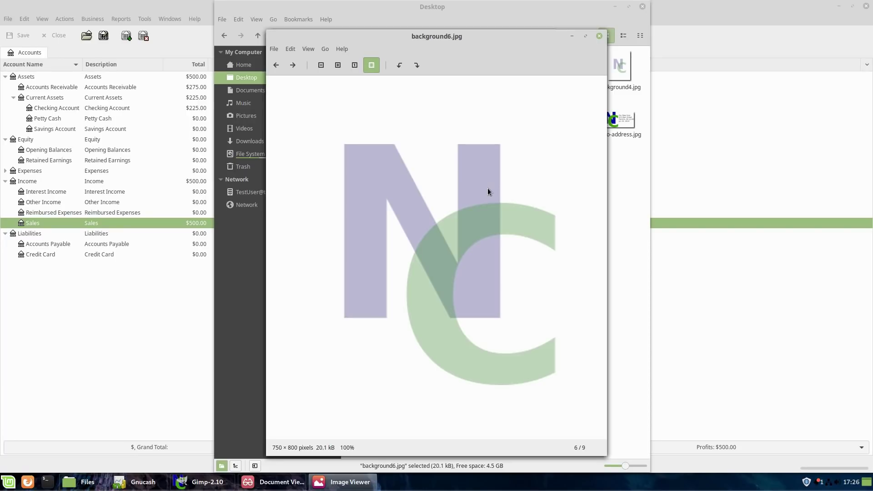
left_click(599, 36)
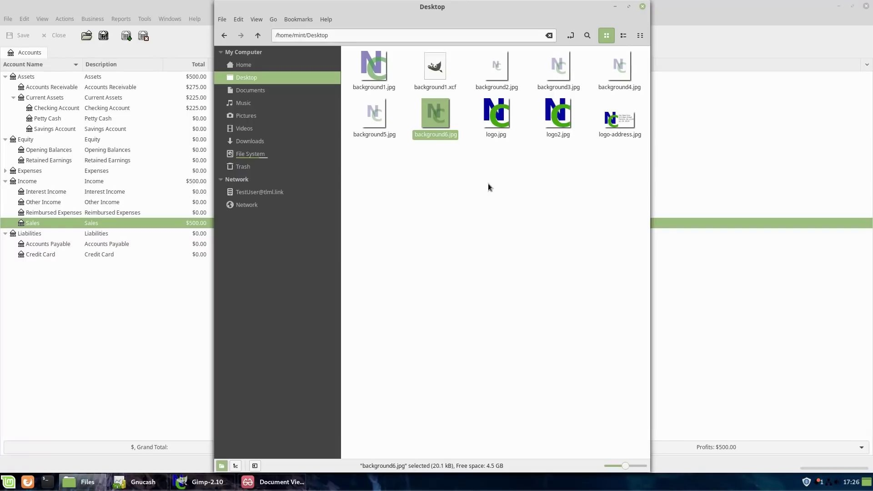
double_click(569, 121)
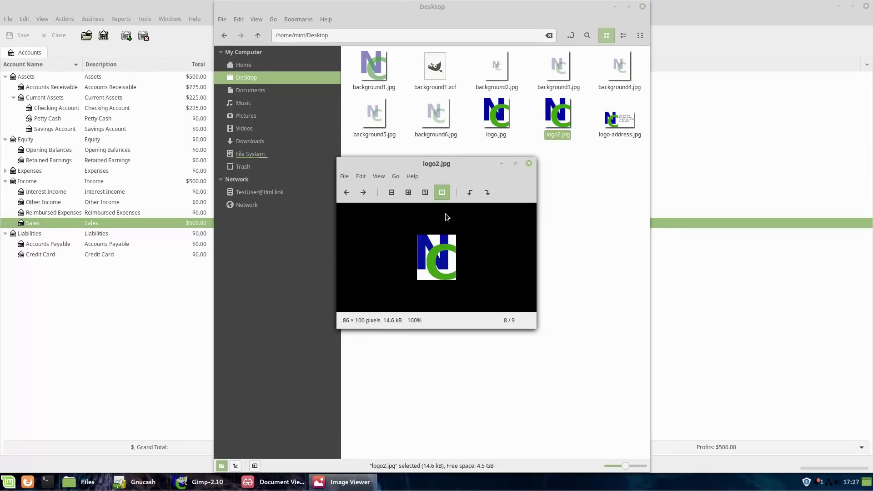
left_click(529, 163)
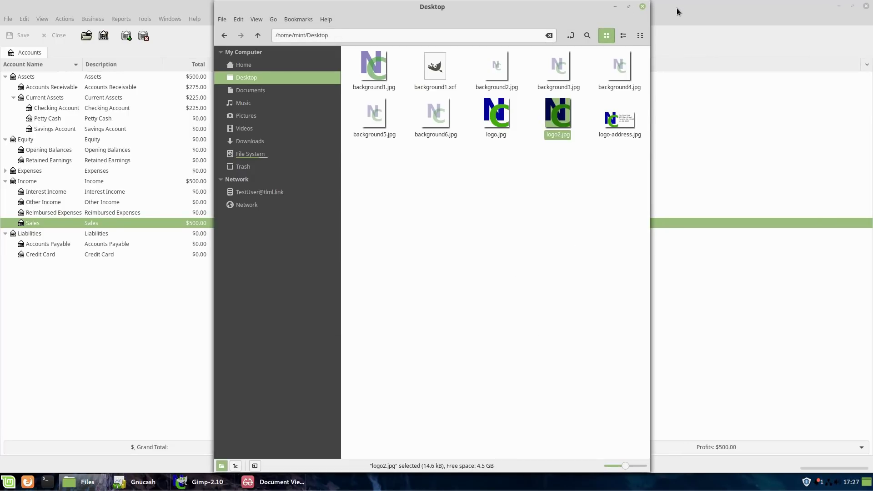
View the customized invoice in output.pdf in the document viewer and switch back to GnuCash.
left_click(273, 482)
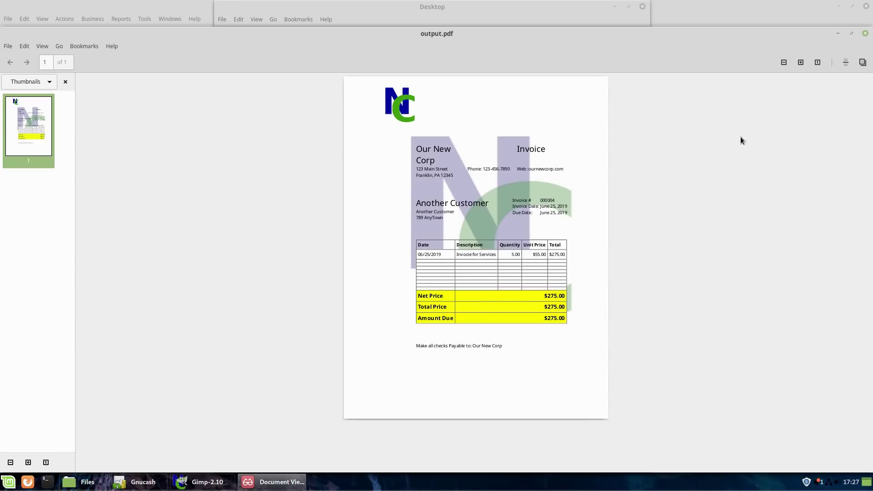
left_click(790, 20)
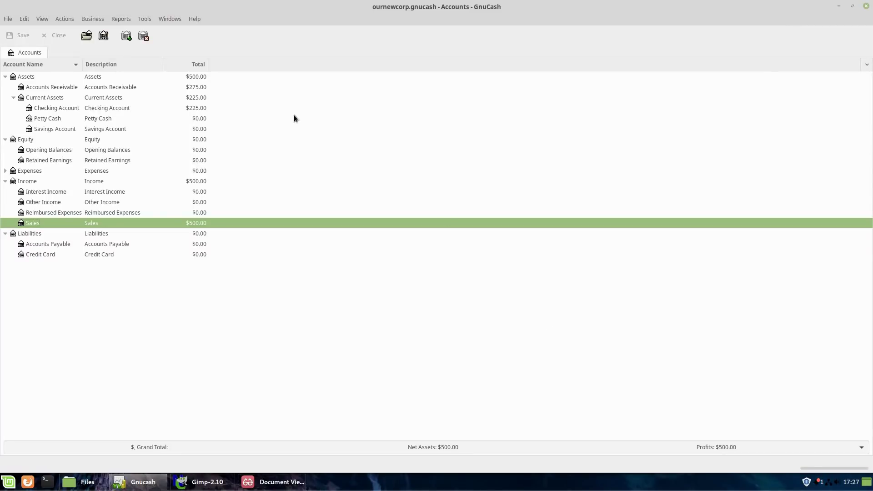
left_click(94, 20)
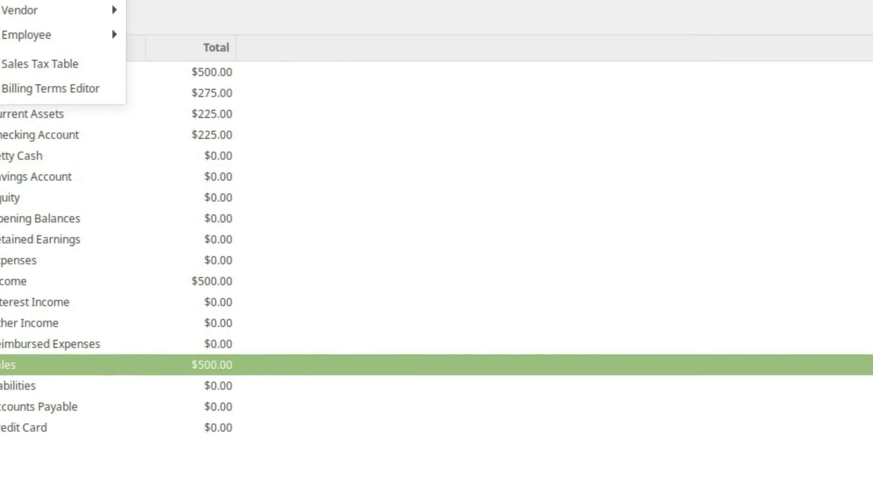
mouse_move(72, 2)
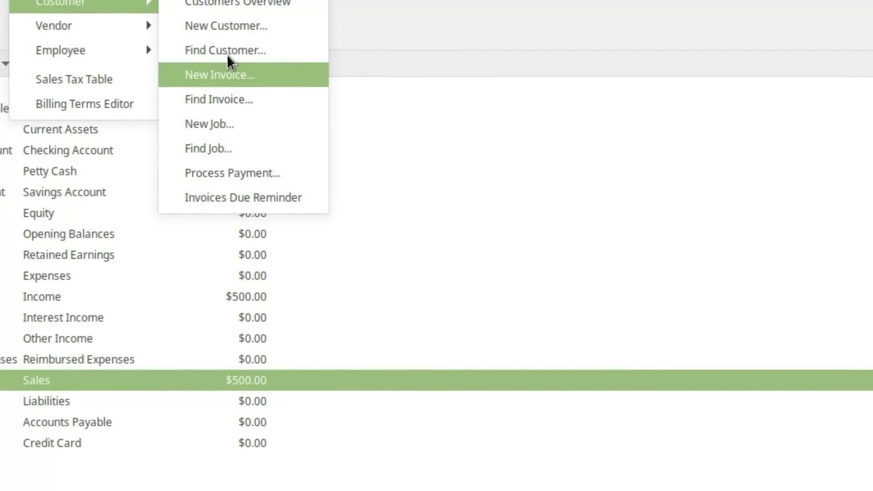
key("Escape")
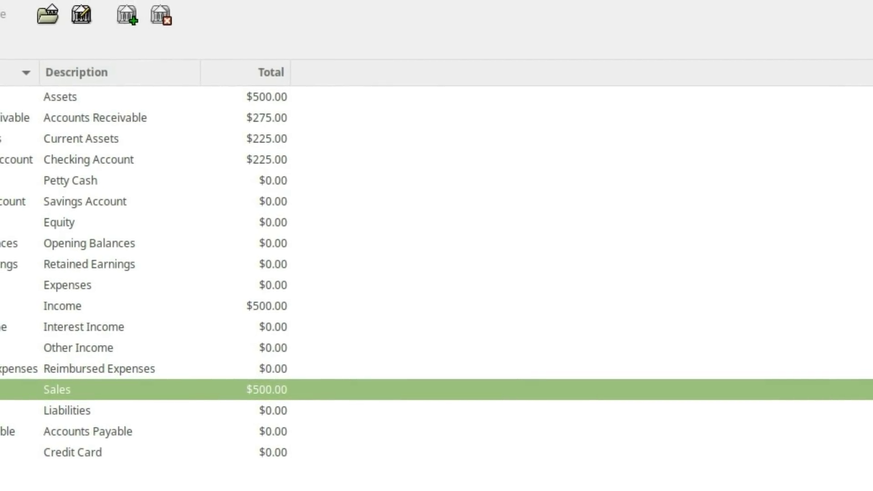
Create a Printable Invoice report from the business reports.
key("alt+r")
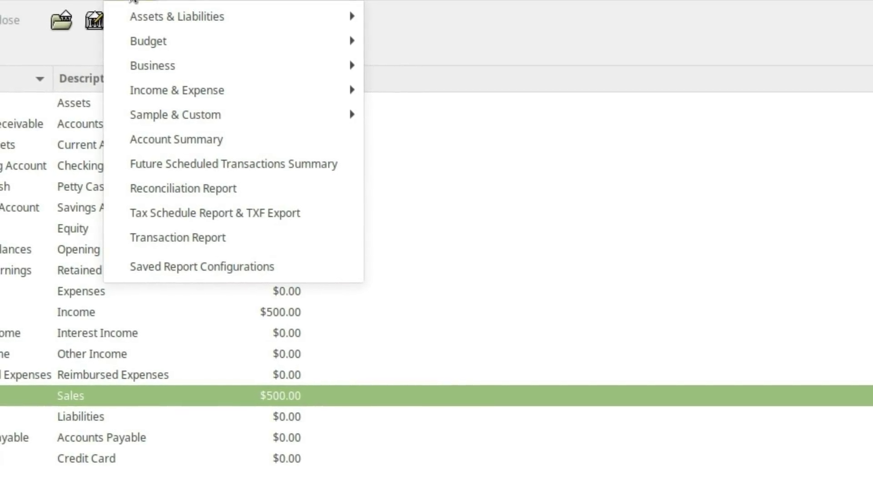
mouse_move(154, 40)
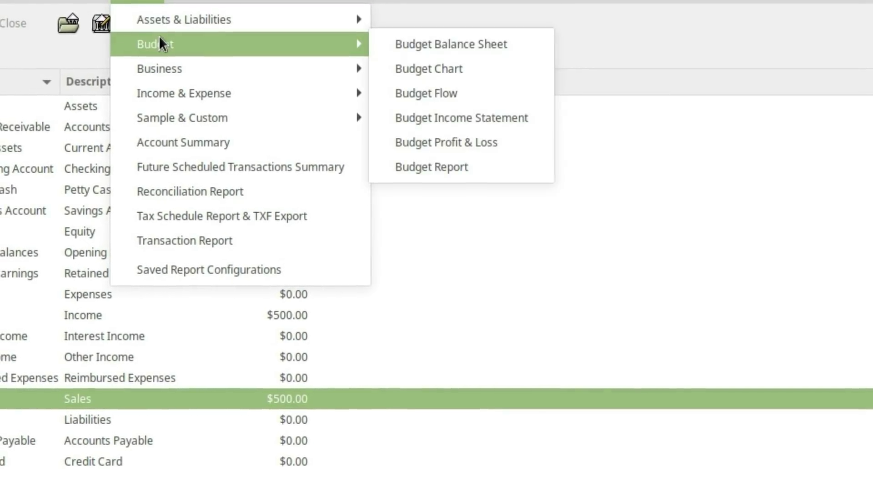
mouse_move(166, 71)
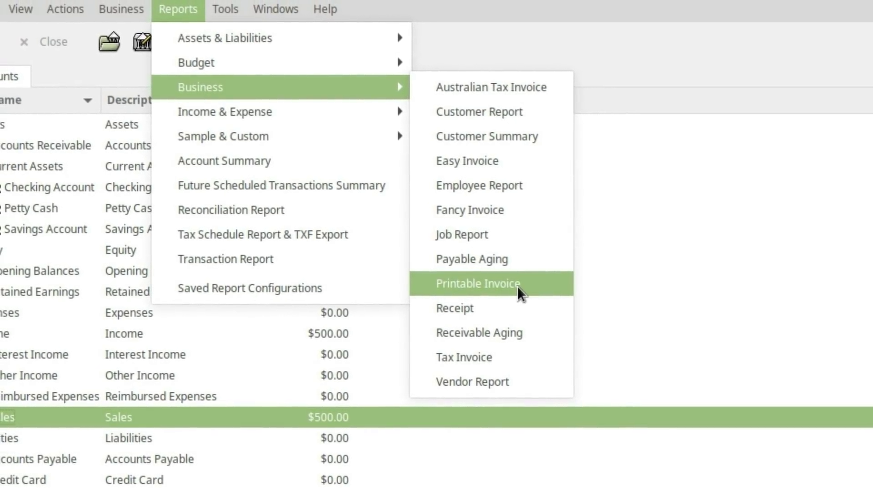
left_click(519, 285)
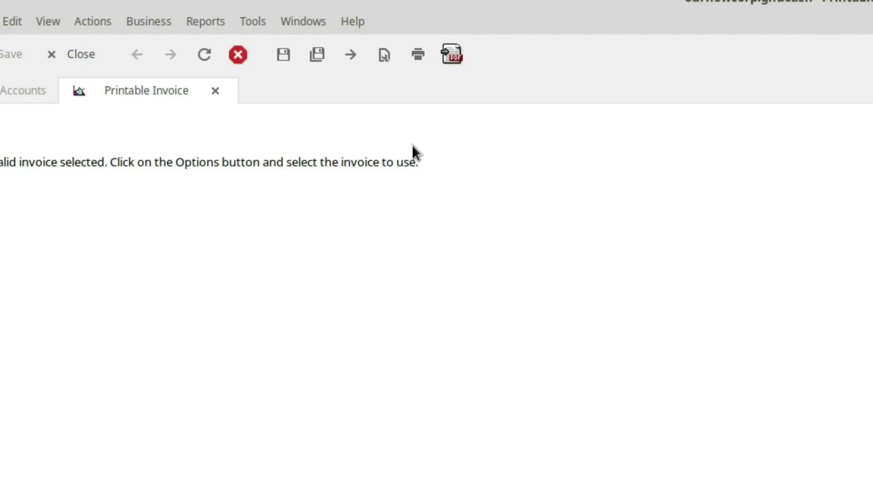
In the report options, search for the invoice whose ID contains 4 and apply it to the Printable Invoice report.
left_click(394, 59)
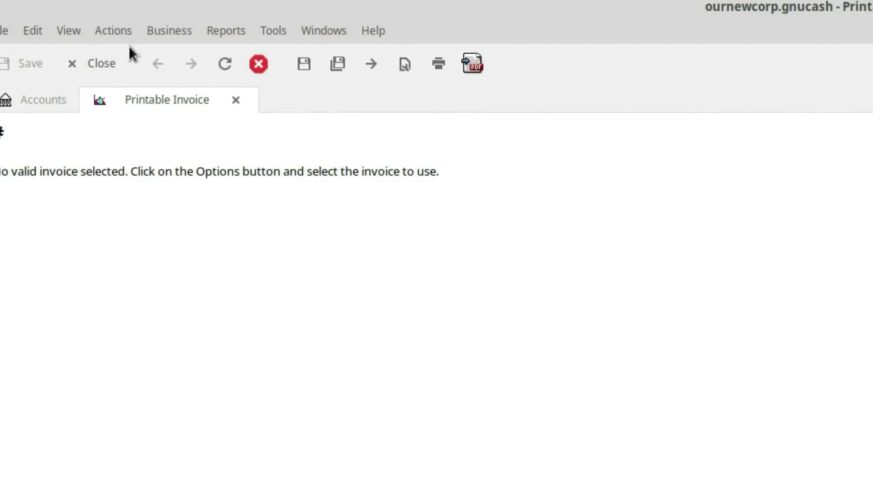
left_click(35, 31)
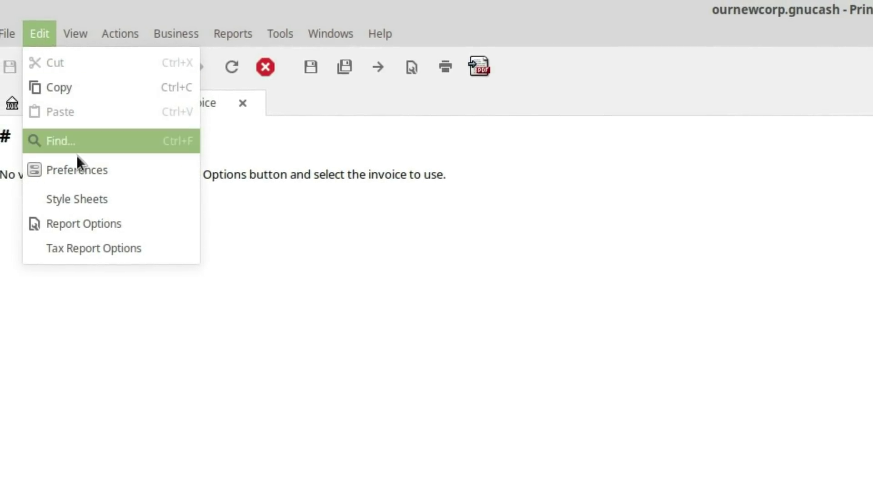
left_click(100, 223)
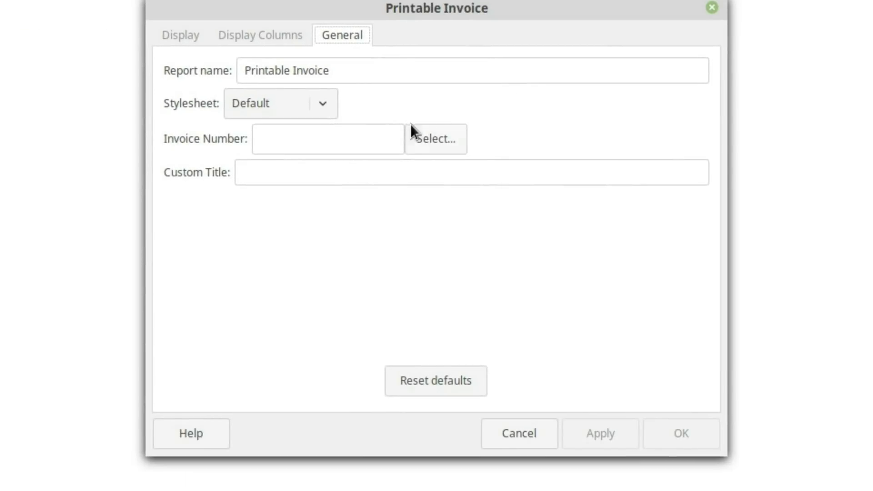
left_click(375, 141)
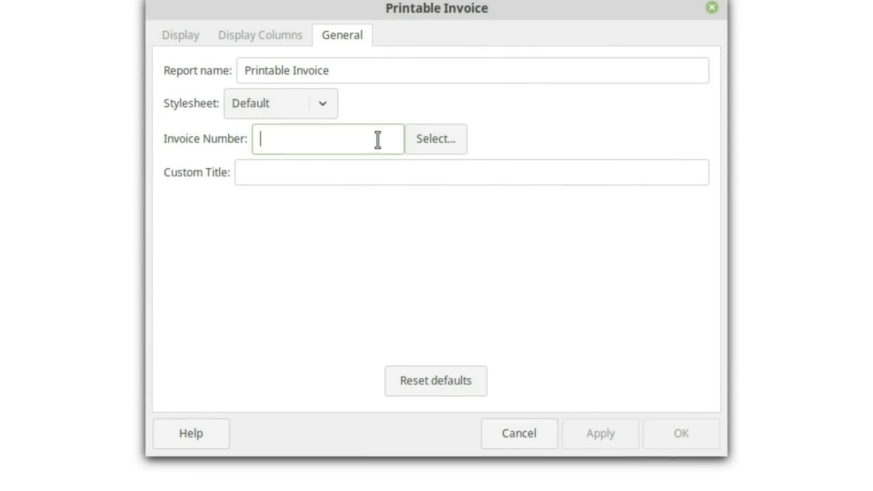
left_click(440, 138)
type("4")
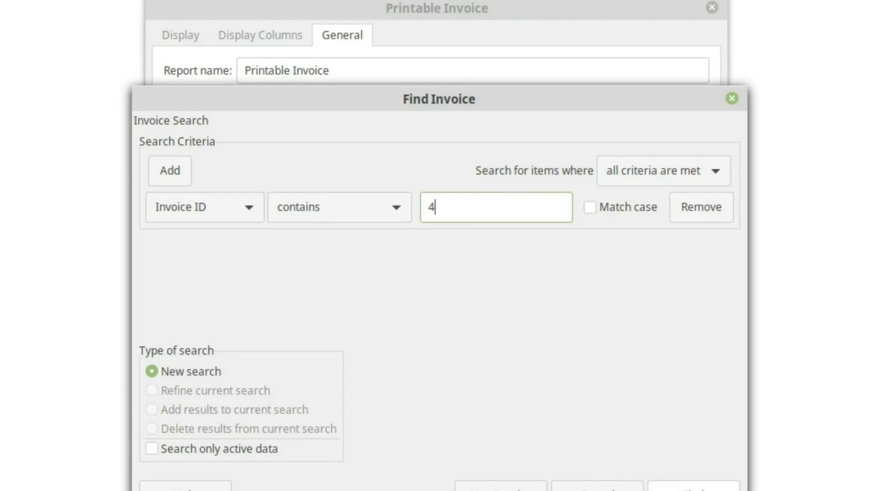
left_click(693, 486)
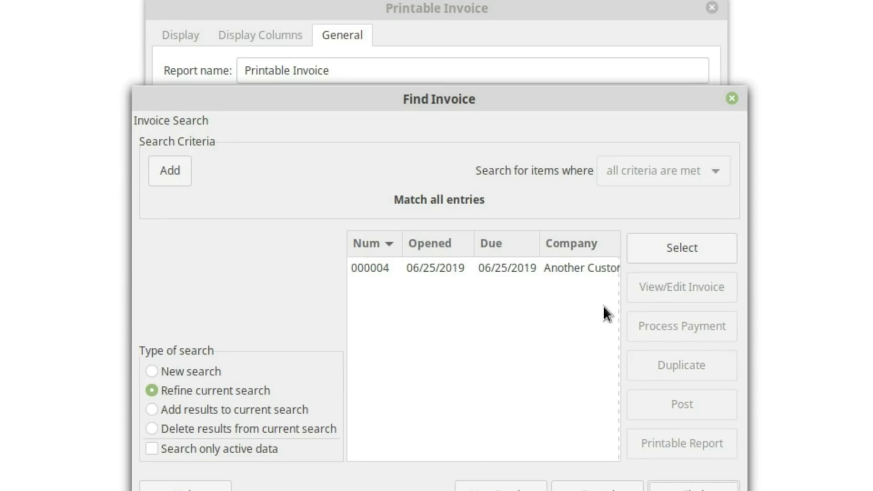
left_click(486, 270)
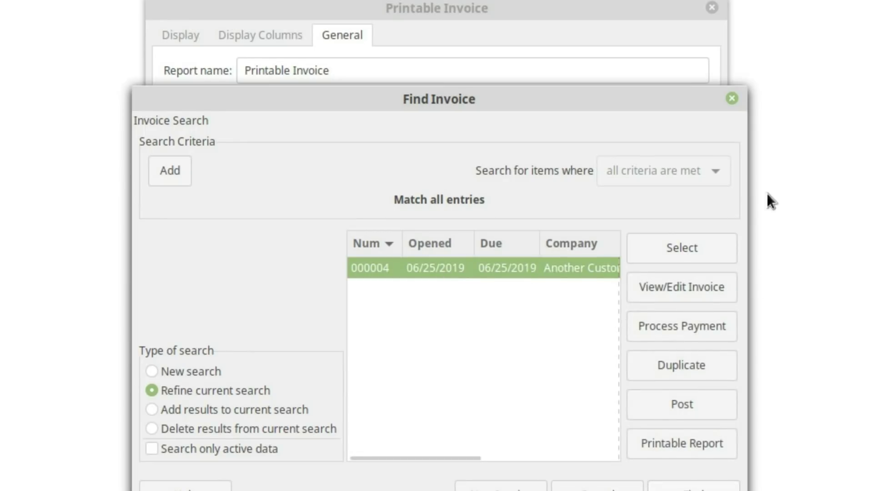
left_click(718, 248)
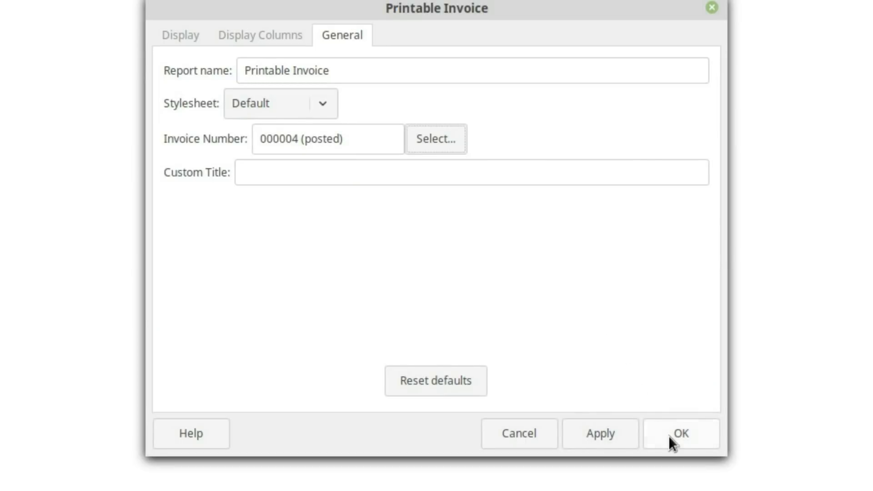
left_click(611, 436)
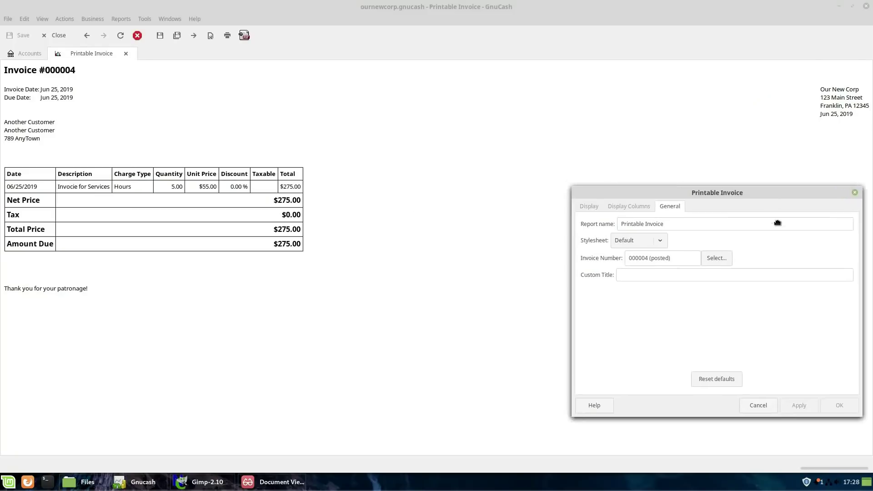
left_click_drag(778, 223, 730, 211)
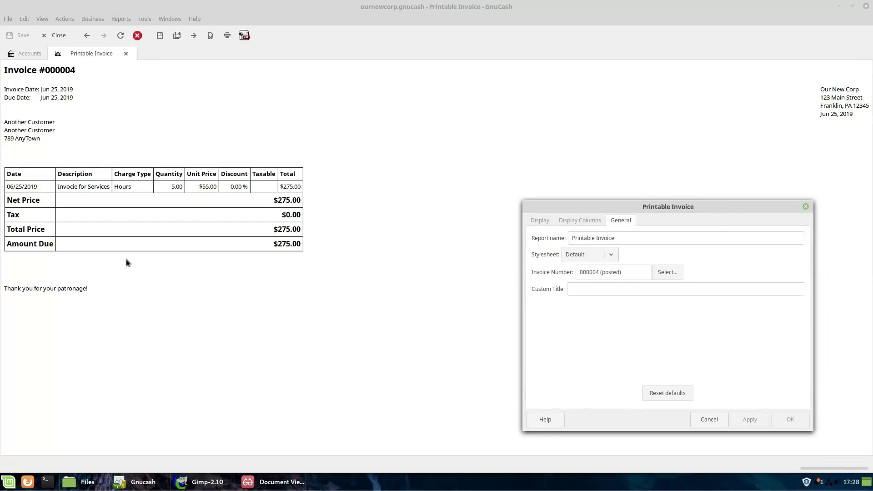
Export the Printable Invoice report as a PDF over the existing output.pdf in Documents and view the file.
left_click(244, 36)
left_click(367, 183)
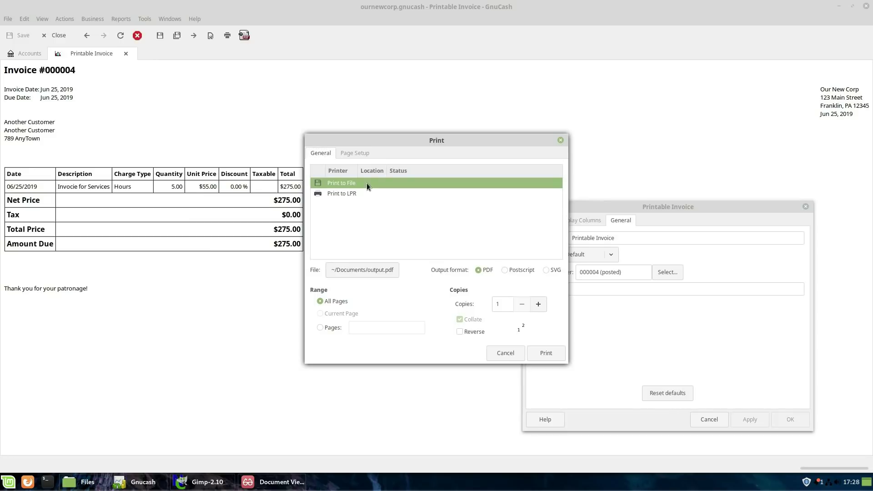
left_click(548, 348)
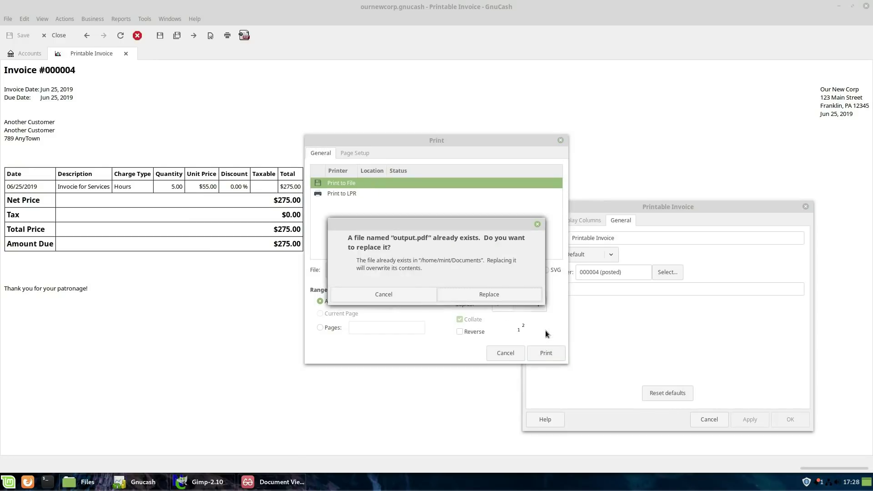
left_click(510, 297)
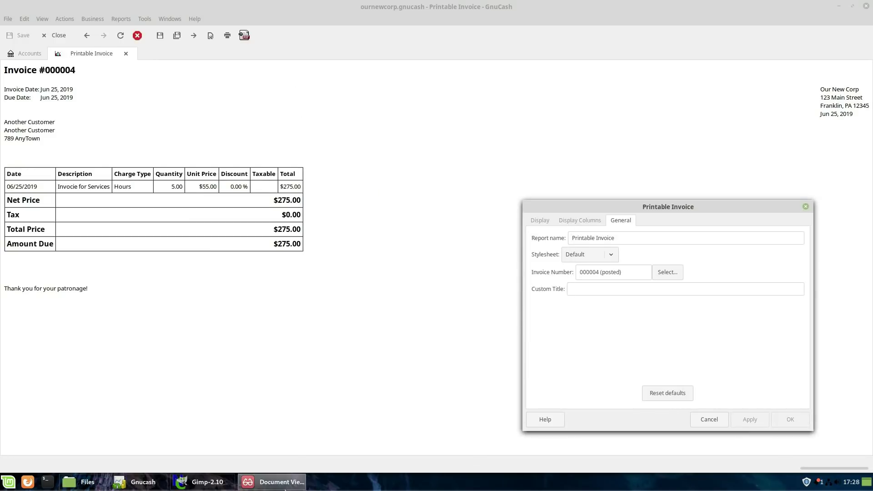
left_click(273, 486)
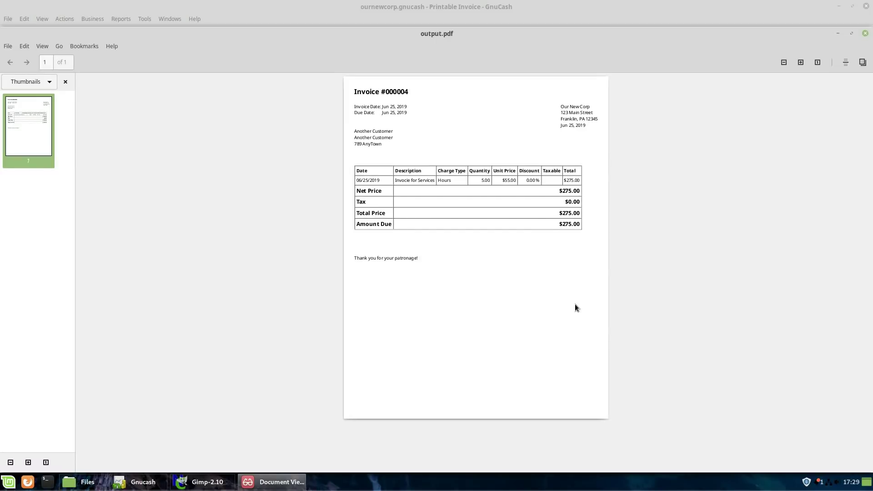
left_click(534, 9)
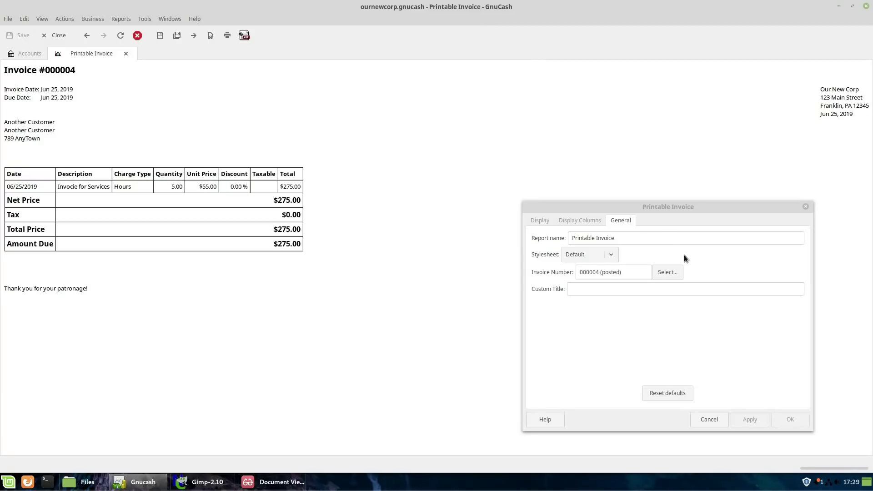
Close the Printable Invoice report with its options and create an Easy Invoice business report.
left_click(704, 418)
left_click(126, 53)
left_click(124, 19)
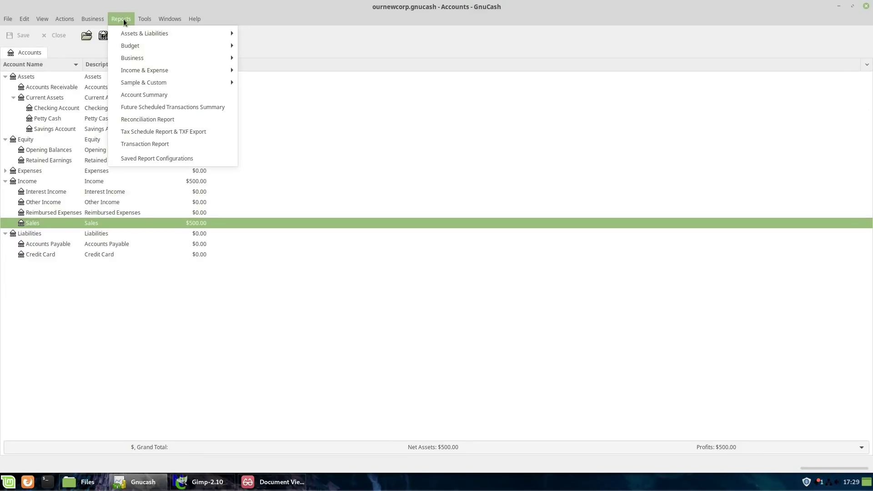
mouse_move(168, 58)
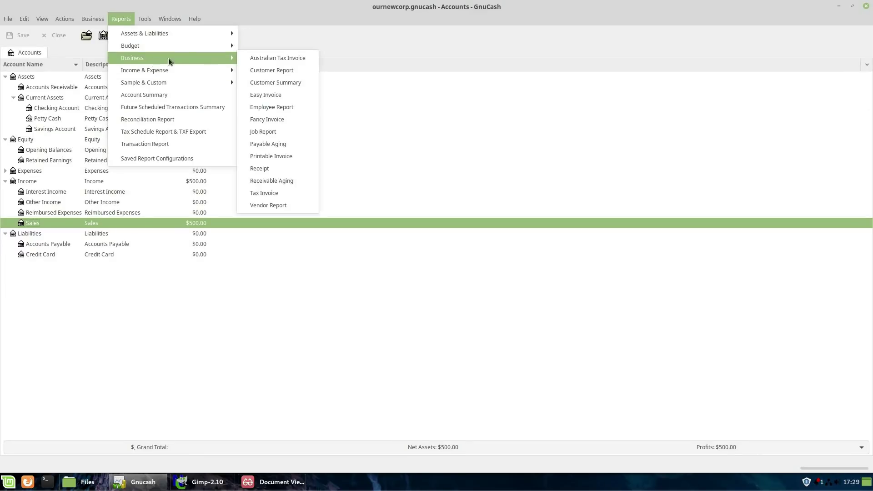
left_click(289, 95)
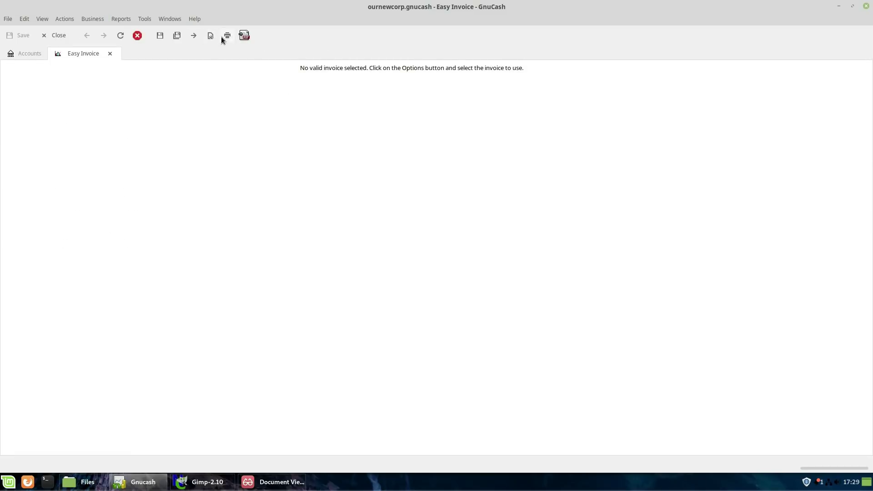
In the report options, search for the invoice whose ID contains 4 and apply it to the Easy Invoice report.
left_click(211, 35)
left_click(377, 207)
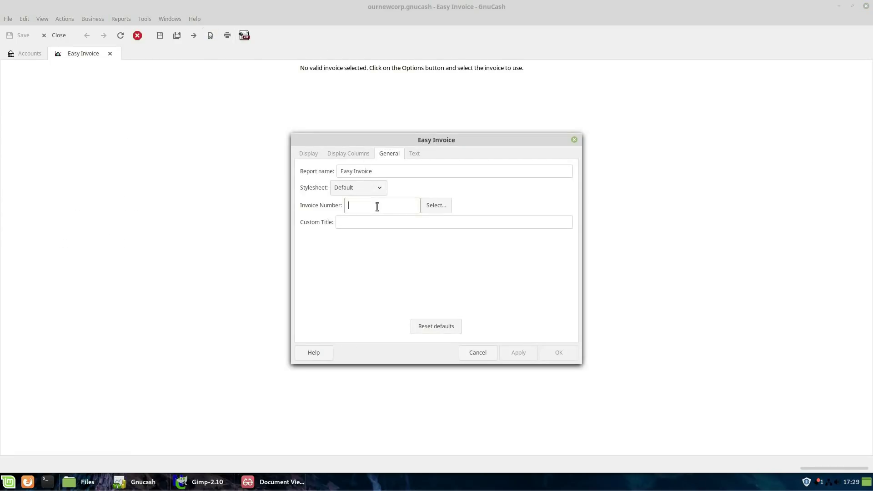
left_click(426, 202)
left_click(466, 239)
type("74")
key("BackSpace")
key("BackSpace")
type("4")
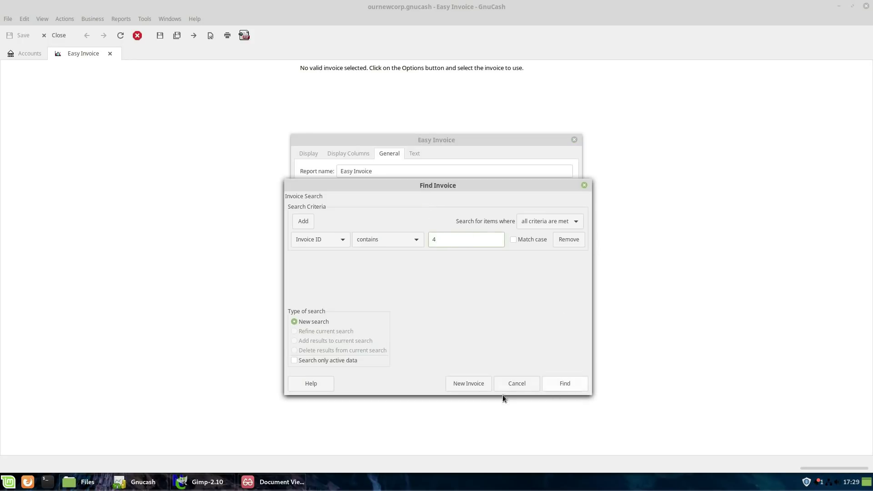
left_click(567, 384)
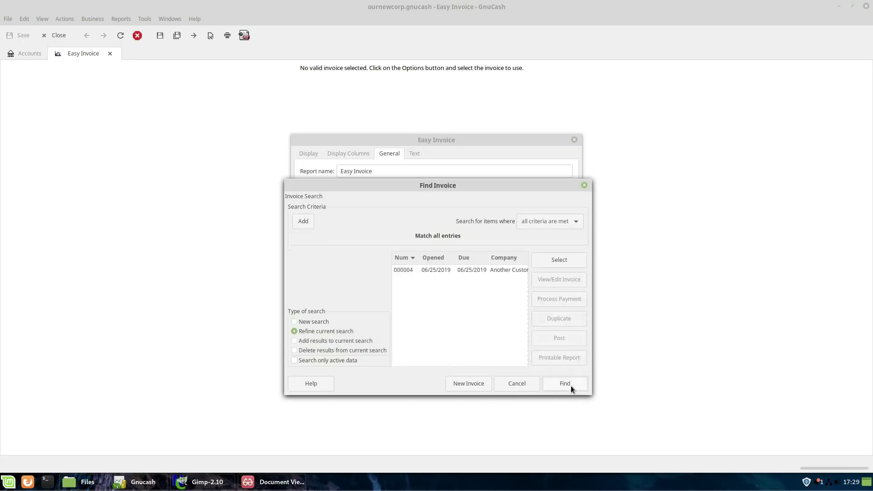
left_click(509, 270)
left_click(556, 261)
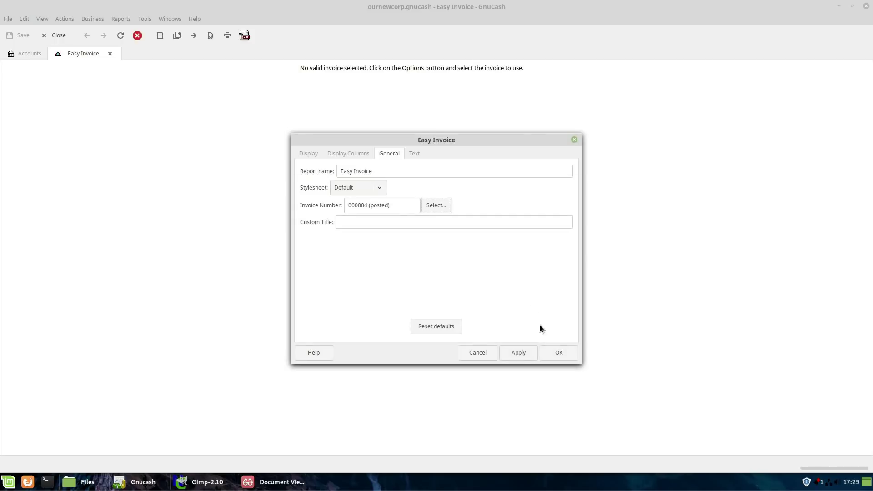
left_click(527, 351)
left_click_drag(506, 151, 869, 372)
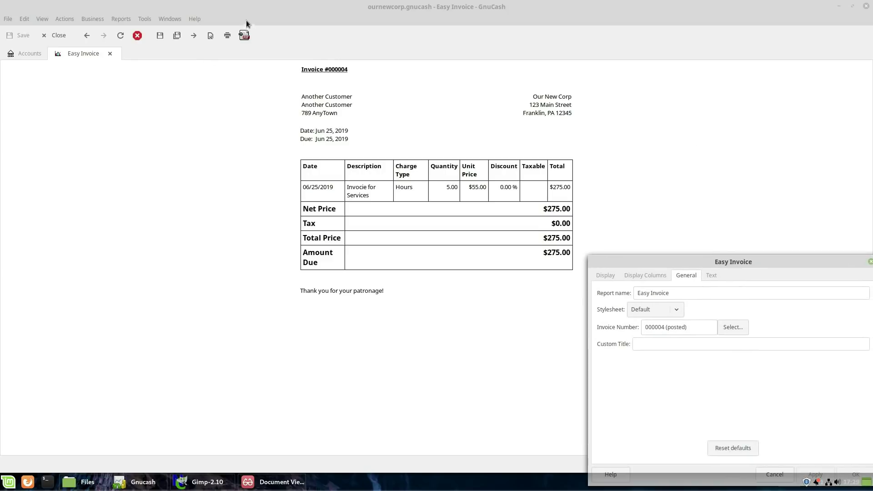
Export the Easy Invoice report as a PDF over the existing output.pdf in Documents and view the file.
left_click(239, 36)
left_click(350, 184)
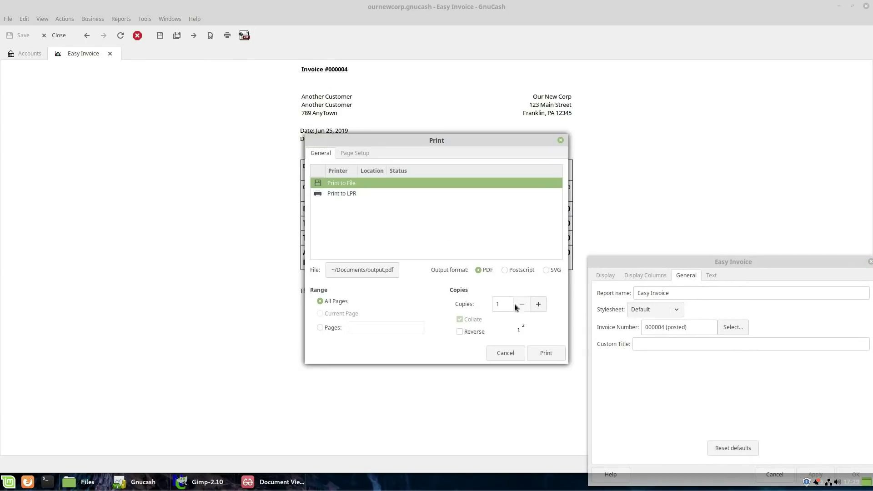
left_click(546, 354)
left_click(507, 294)
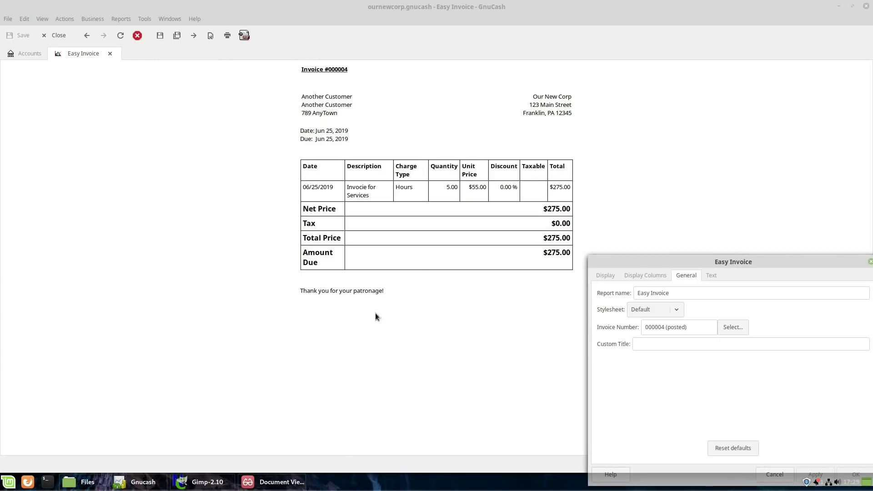
left_click(275, 481)
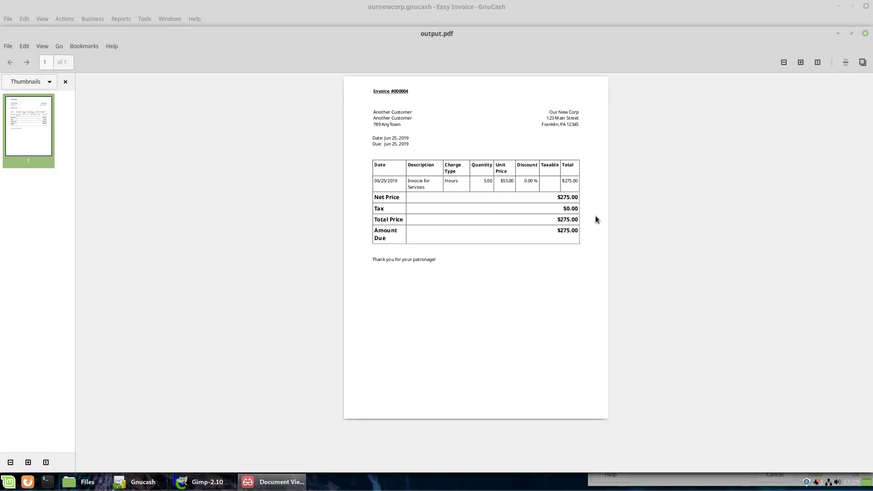
left_click(614, 14)
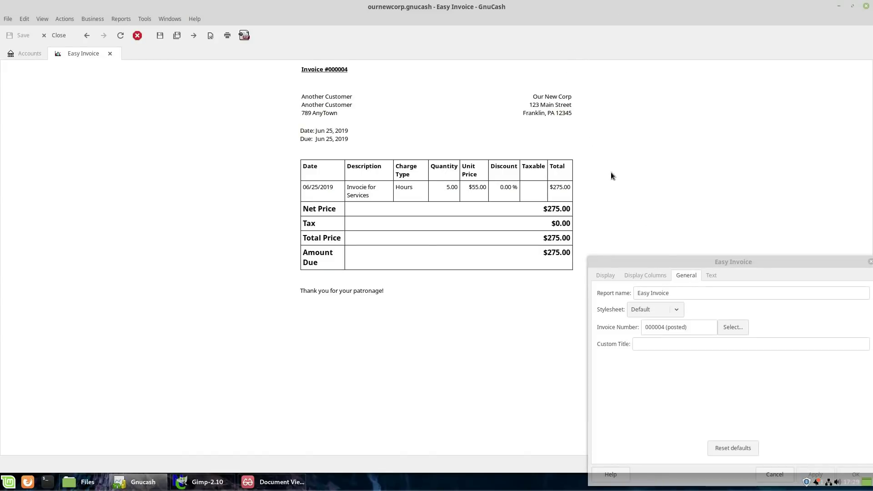
Close the Easy Invoice report with its options and create a Fancy Invoice business report.
left_click_drag(675, 263, 536, 192)
left_click(642, 407)
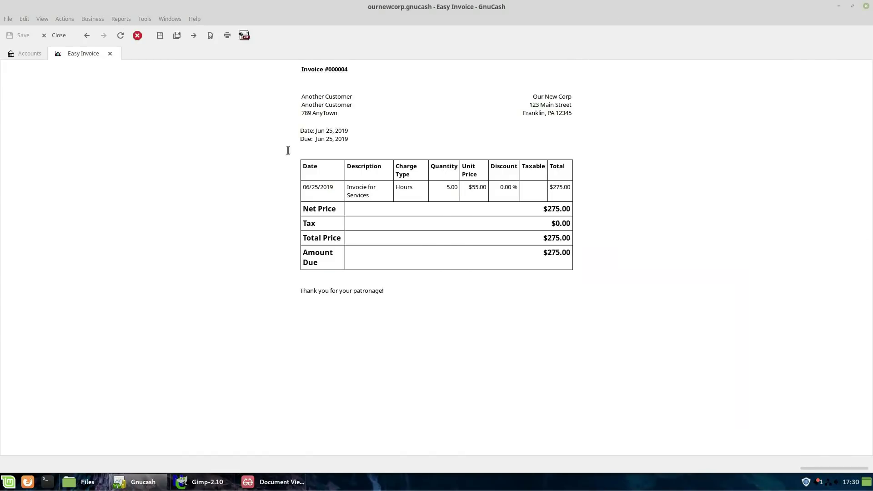
left_click(110, 53)
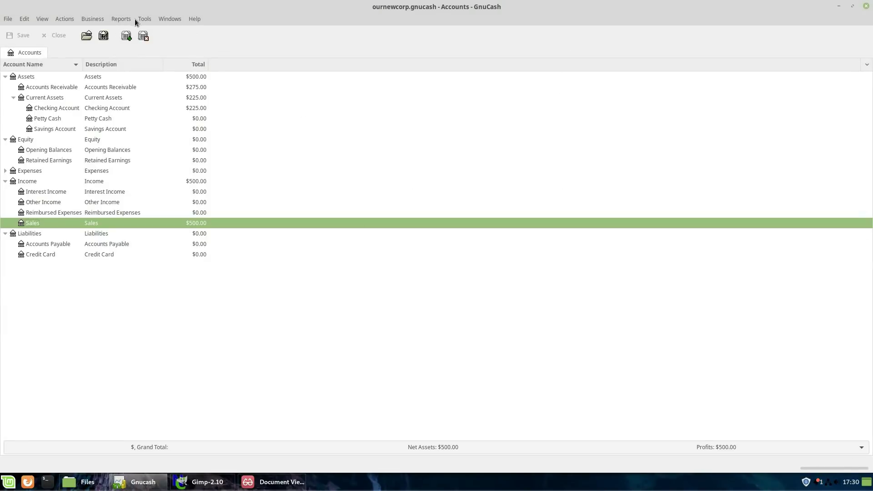
left_click(121, 20)
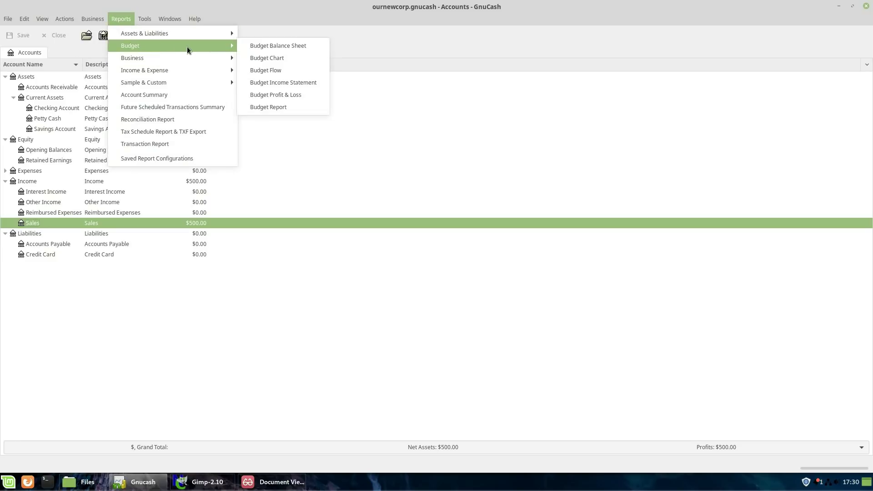
mouse_move(205, 58)
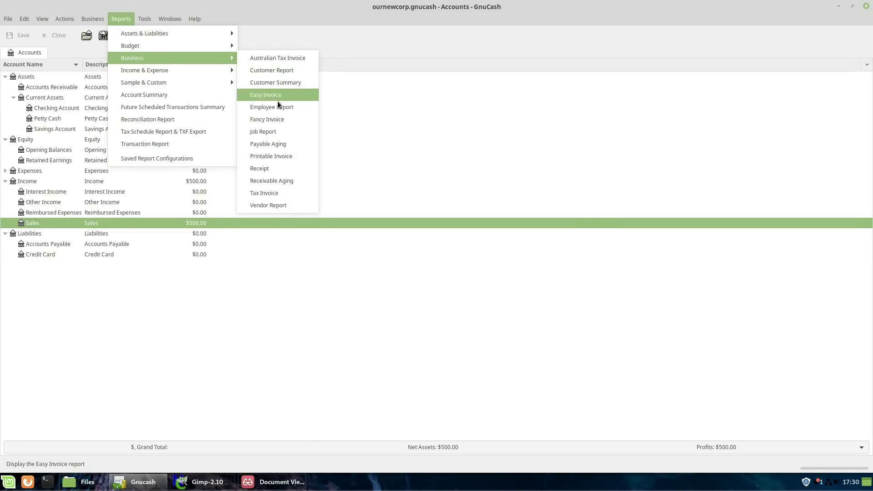
left_click(278, 119)
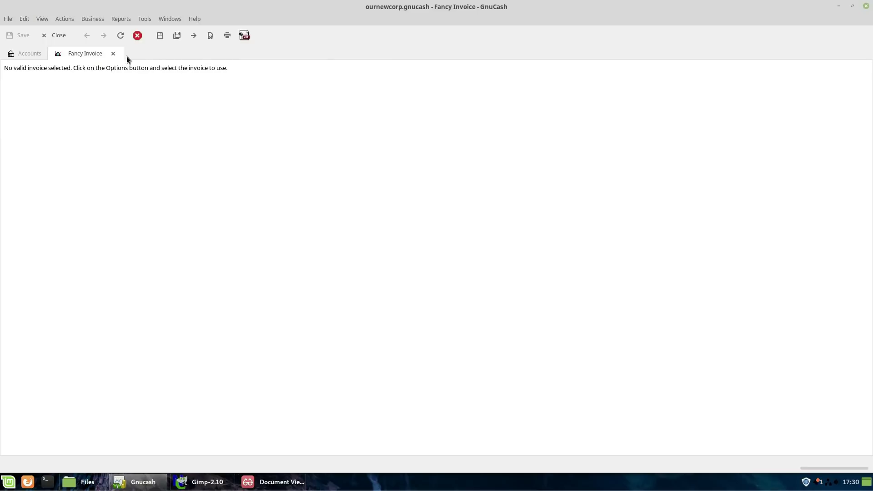
In the report options, search for the invoice whose ID contains 4 and apply it to the Fancy Invoice report.
left_click(211, 37)
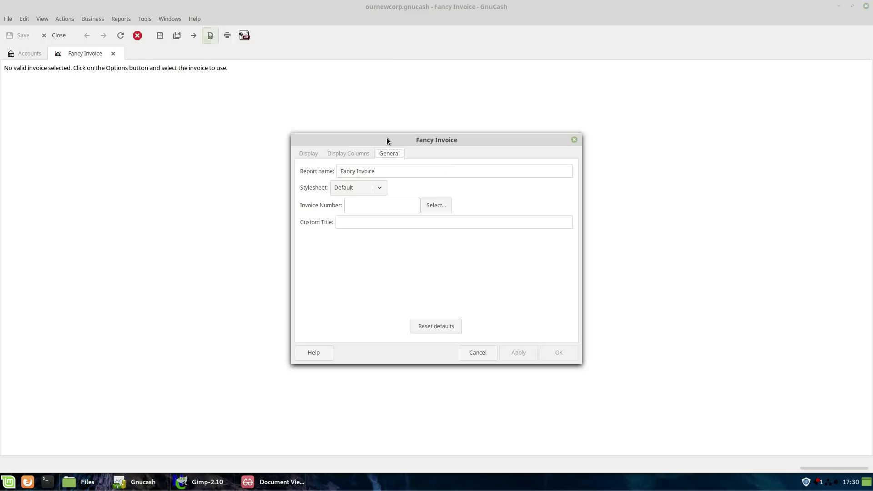
left_click(439, 209)
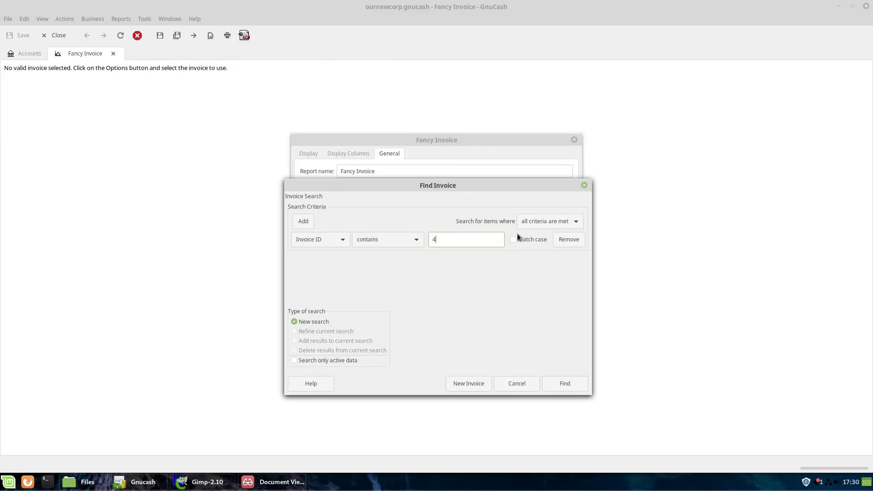
left_click(576, 385)
left_click(501, 269)
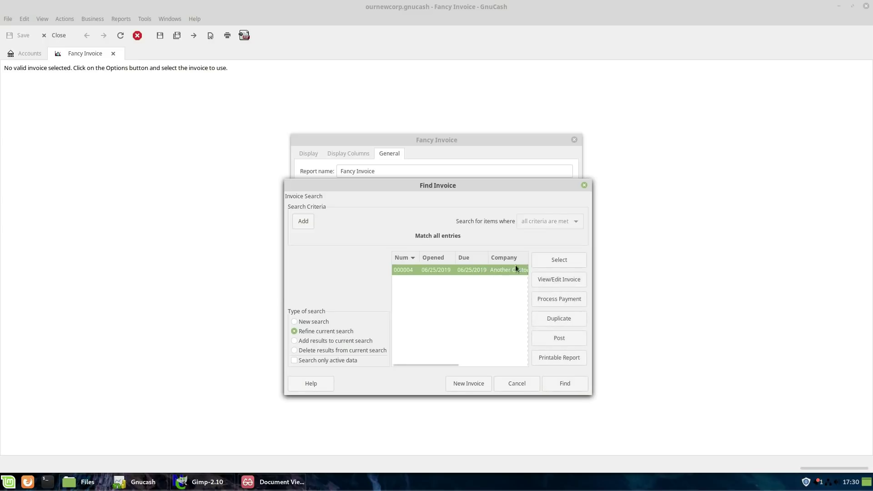
left_click(559, 262)
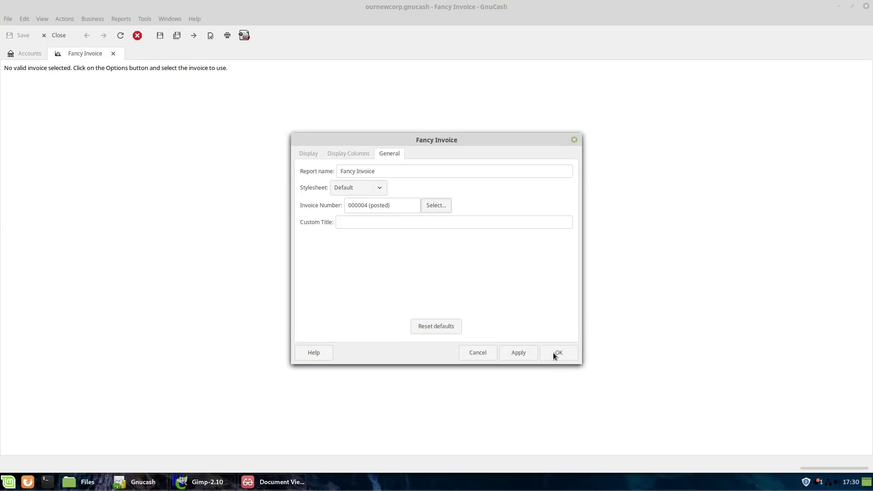
left_click_drag(505, 148, 773, 411)
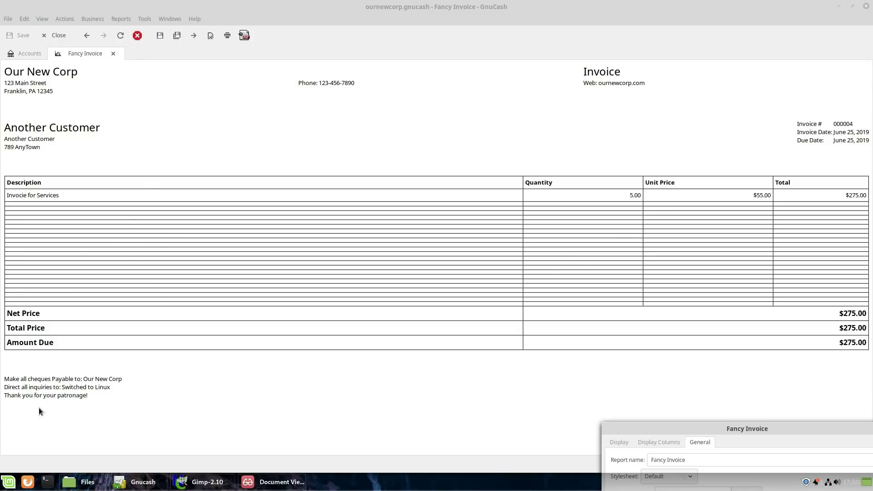
Hide the Quantity and Price columns in the Fancy Invoice report and apply the change.
left_click_drag(690, 430, 539, 172)
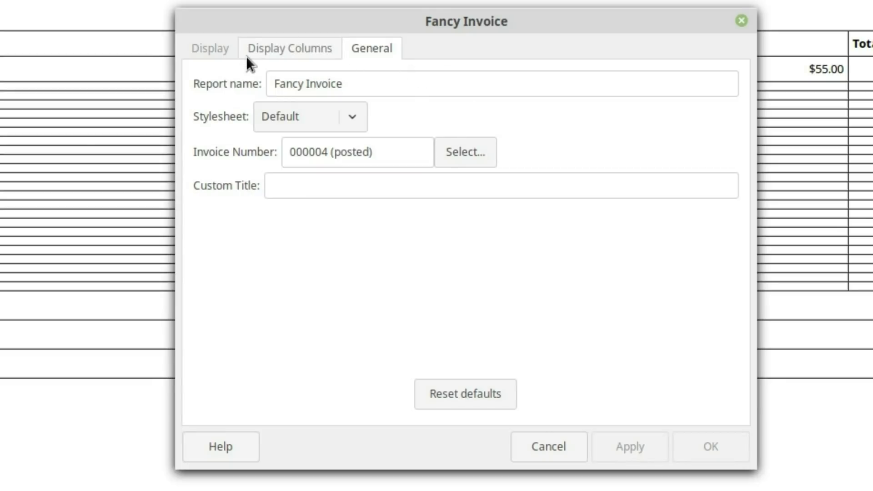
left_click(214, 46)
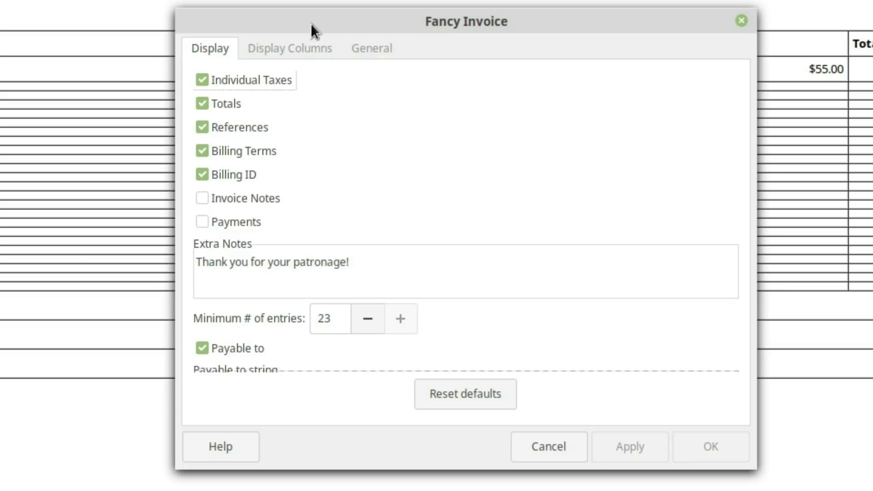
left_click(313, 48)
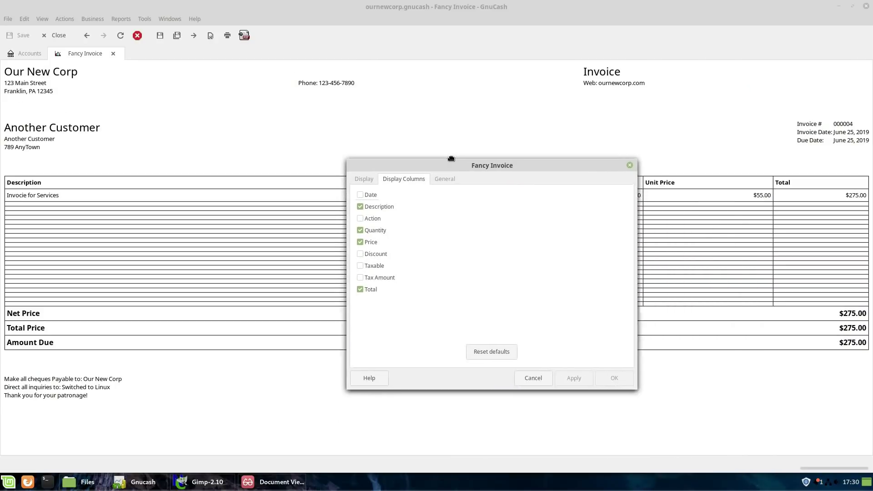
left_click(355, 222)
left_click_drag(417, 155, 258, 144)
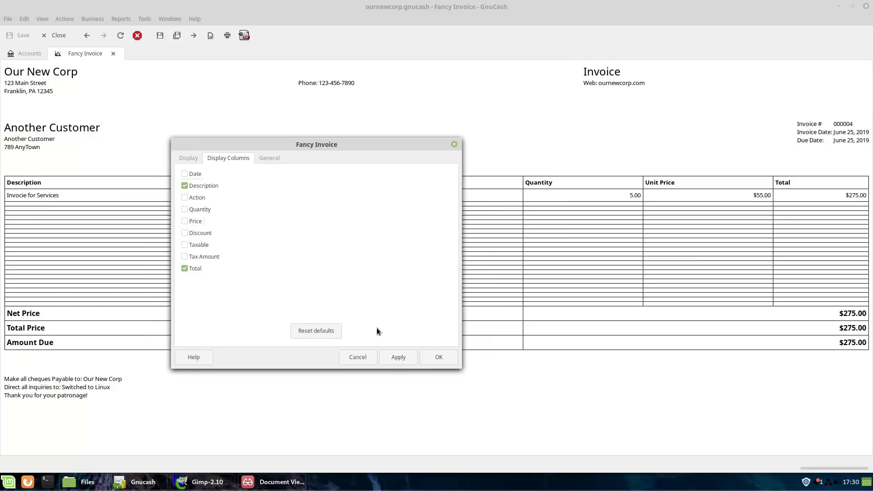
left_click(398, 357)
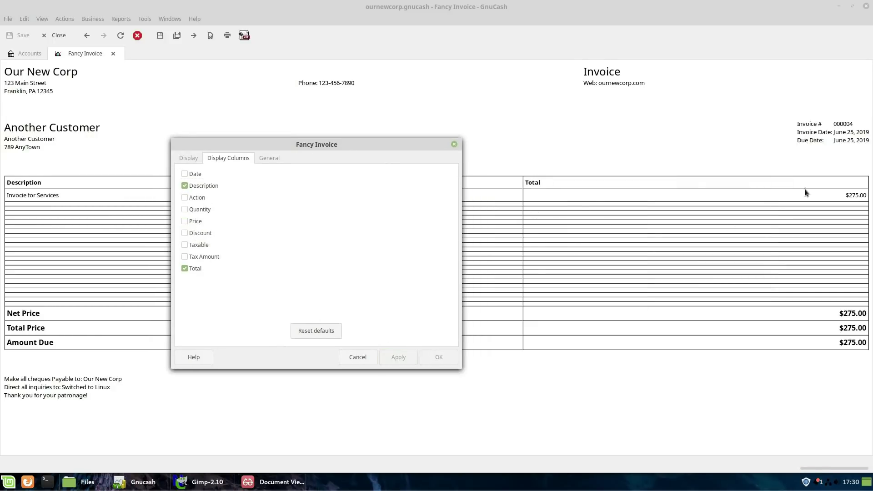
Show the Quantity and Price columns in the Fancy Invoice report again and apply the change.
left_click_drag(393, 145, 422, 155)
left_click(209, 230)
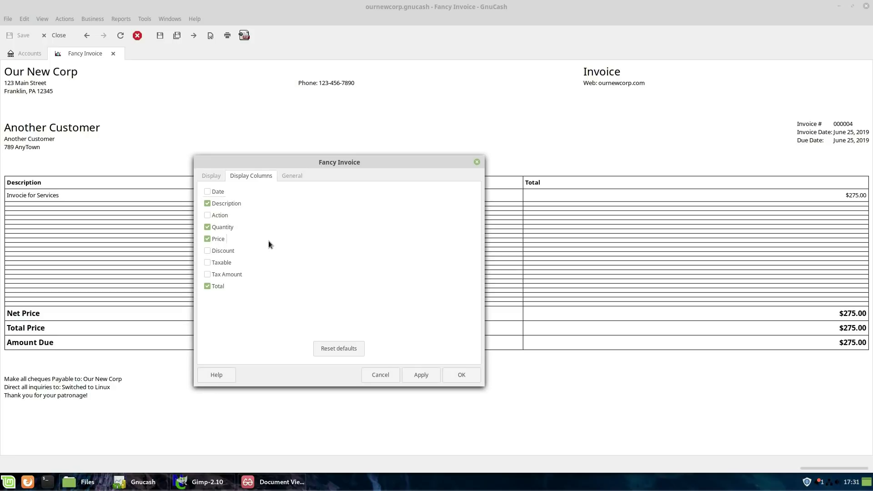
left_click(434, 377)
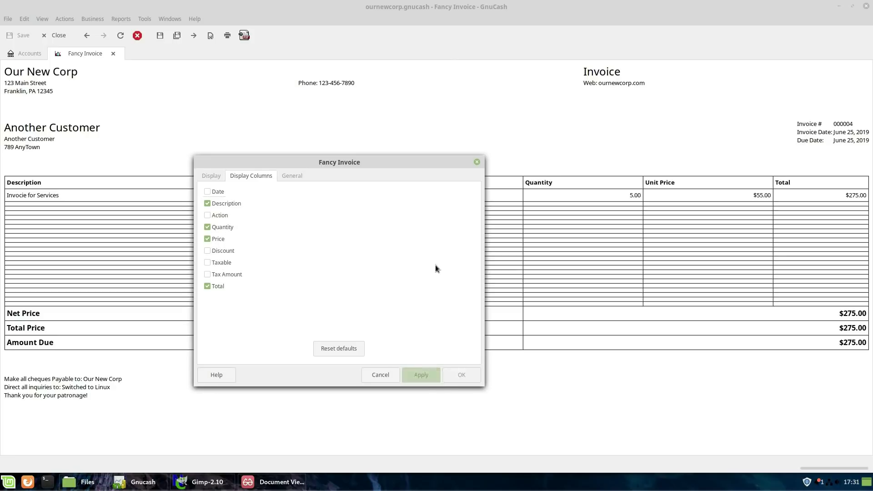
Apply the Fancy Invoice display options without Totals, and re-enable Totals.
left_click_drag(392, 165, 441, 121)
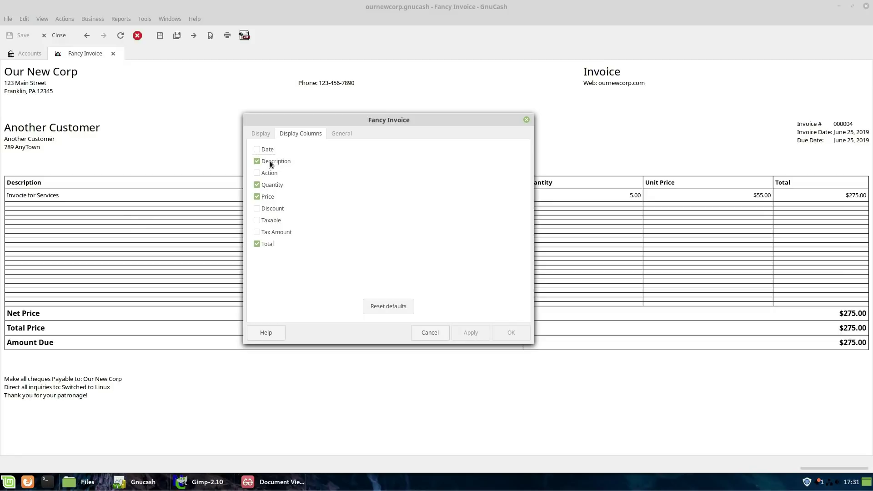
left_click(262, 134)
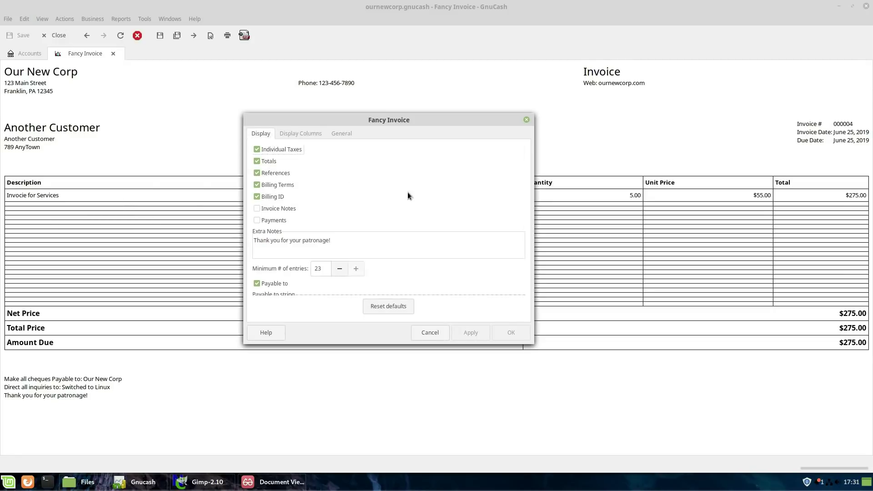
left_click_drag(399, 119, 542, 221)
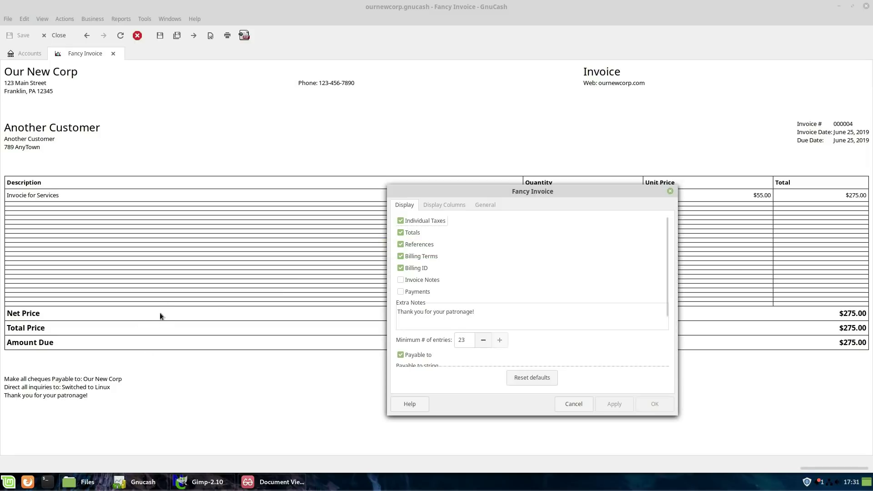
left_click(401, 233)
left_click(612, 403)
left_click(403, 234)
Replace the Fancy Invoice's extra notes with "Blah" and apply the change.
triple_click(399, 311)
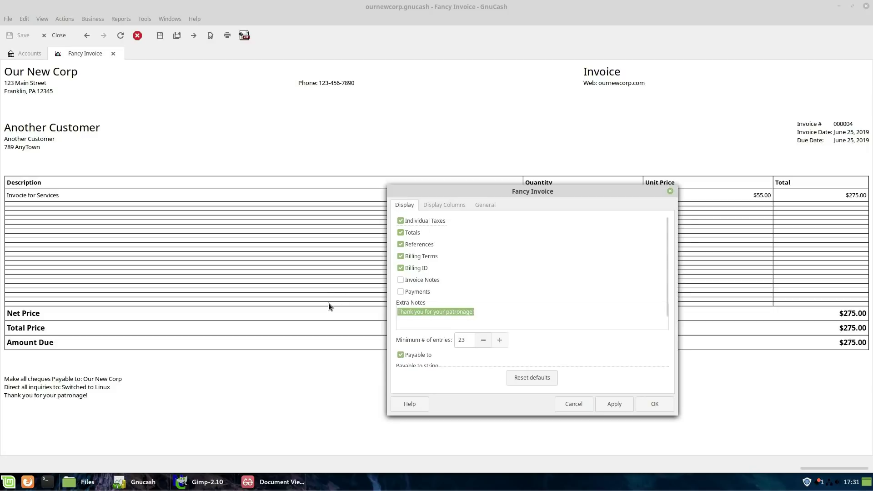
type("Blah")
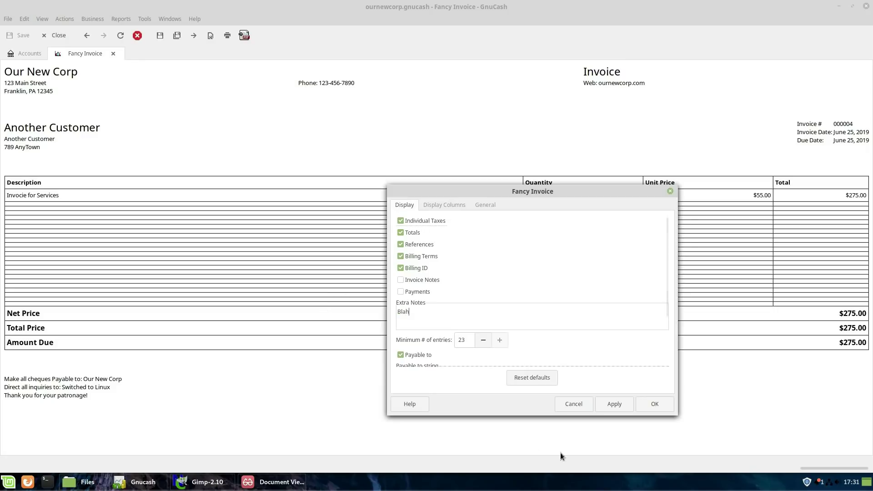
left_click(614, 404)
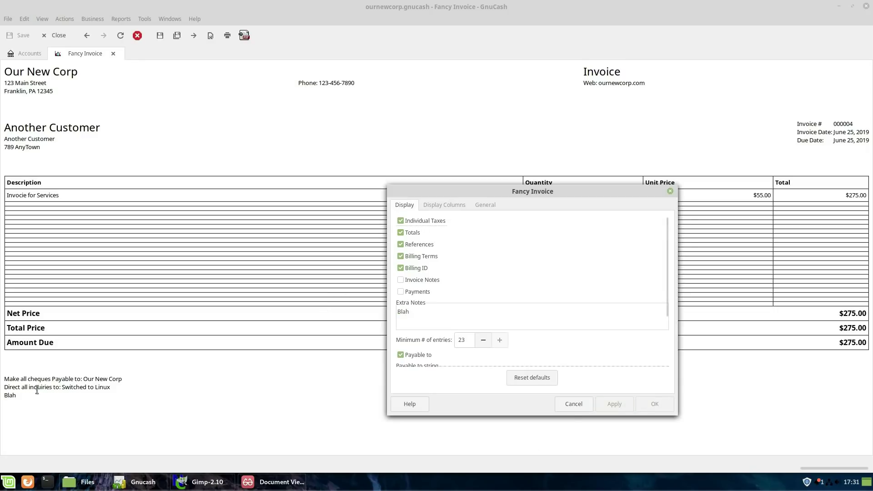
Clear the extra notes text of the Fancy Invoice report and apply the change.
left_click_drag(461, 322, 285, 303)
key("BackSpace")
left_click(620, 405)
Change the payable-to string of the Fancy Invoice to "Make all checks Payable to" and apply it.
scroll(572, 296, "down", 2)
left_click(441, 332)
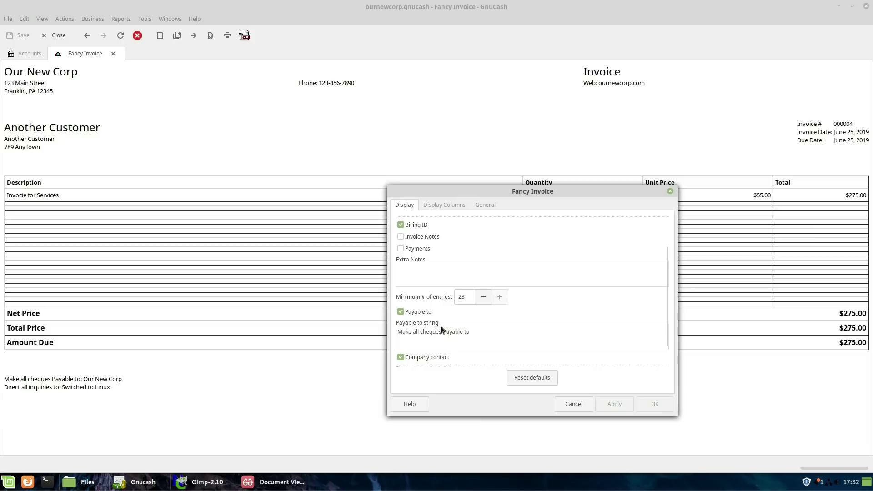
key("BackSpace")
key("BackSpace")
key("BackSpace")
key("BackSpace")
type("cks")
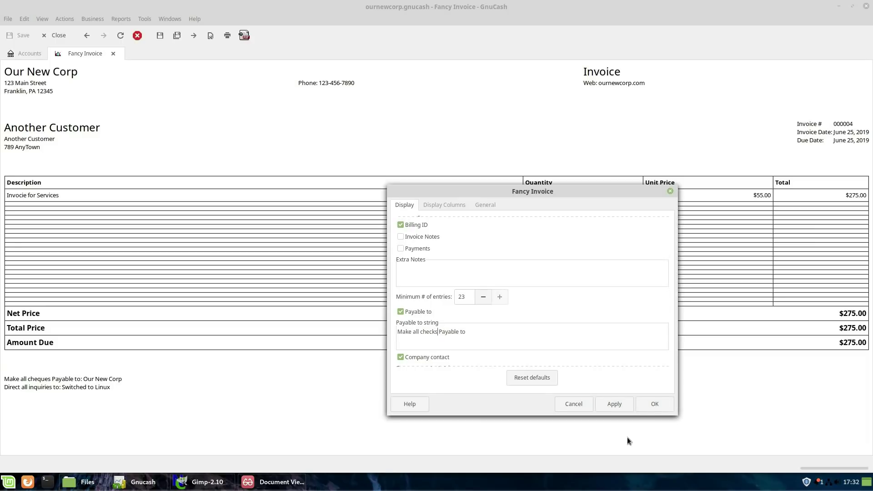
left_click(622, 407)
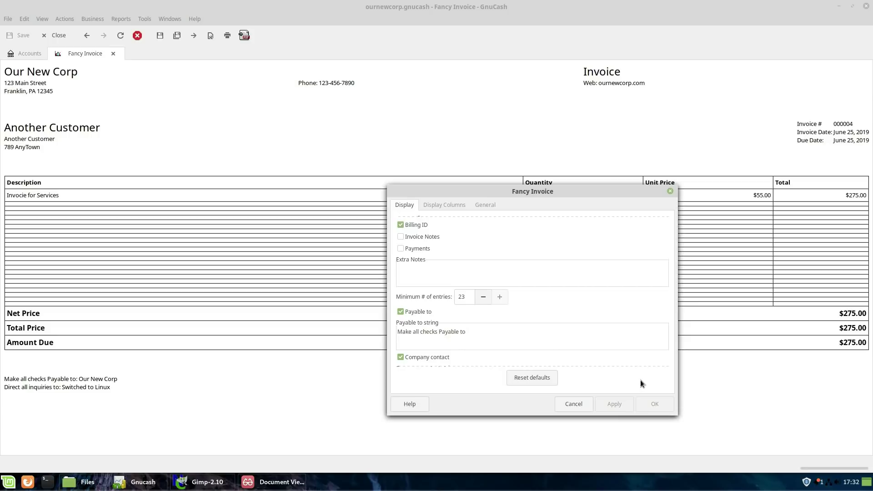
Turn off the company contact line on the Fancy Invoice and apply the change.
scroll(432, 345, "down", 1)
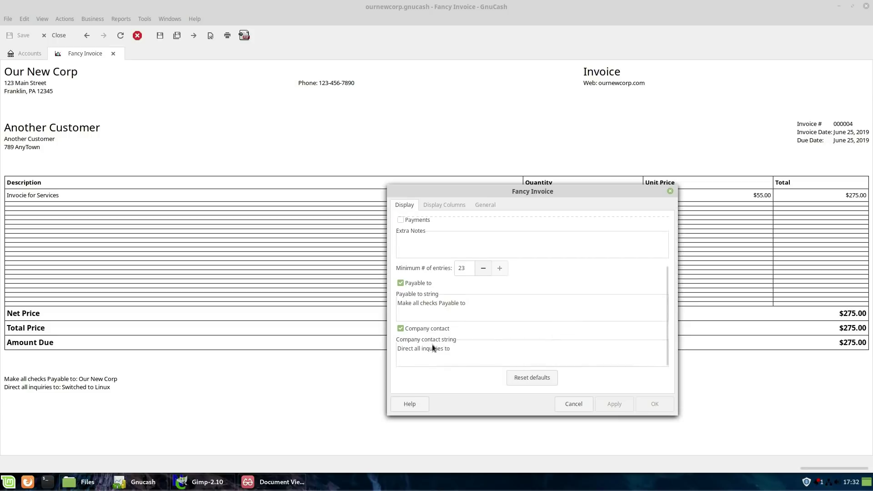
left_click(400, 328)
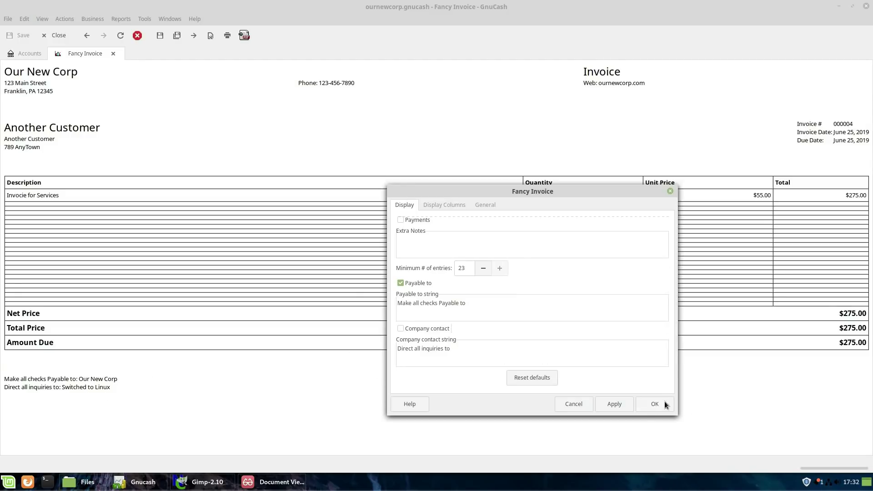
left_click(626, 405)
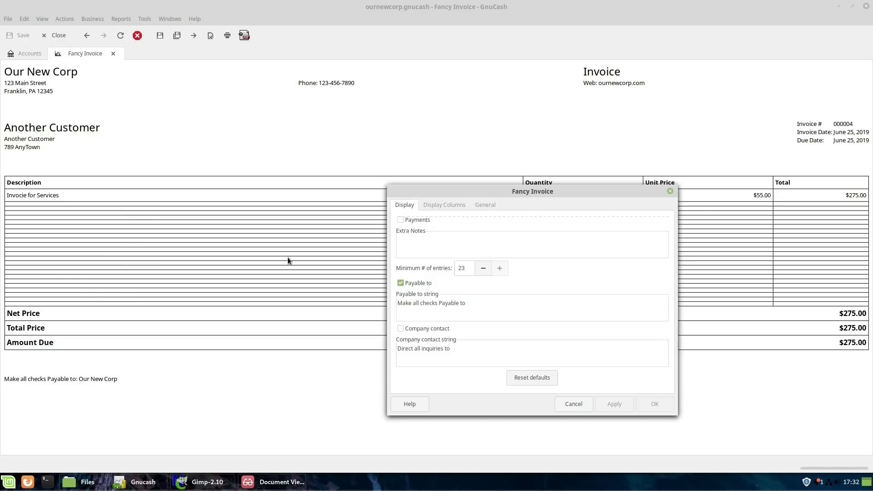
Set the Fancy Invoice's minimum number of entries to 10 and apply it.
left_click(488, 268)
left_click(488, 267)
left_click(488, 268)
left_click(488, 268)
left_click(488, 268)
left_click(488, 268)
left_click(488, 268)
left_click(488, 268)
left_click(487, 268)
left_click(488, 268)
left_click(487, 268)
left_click(488, 268)
left_click(488, 268)
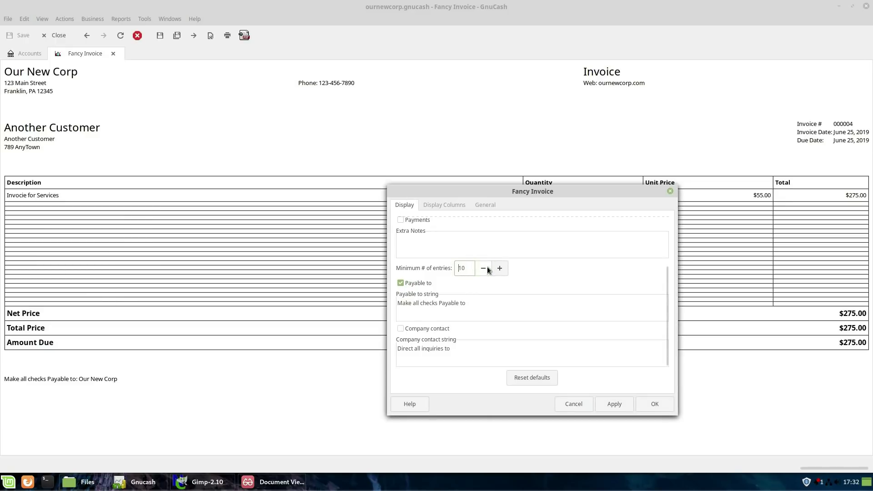
left_click(625, 405)
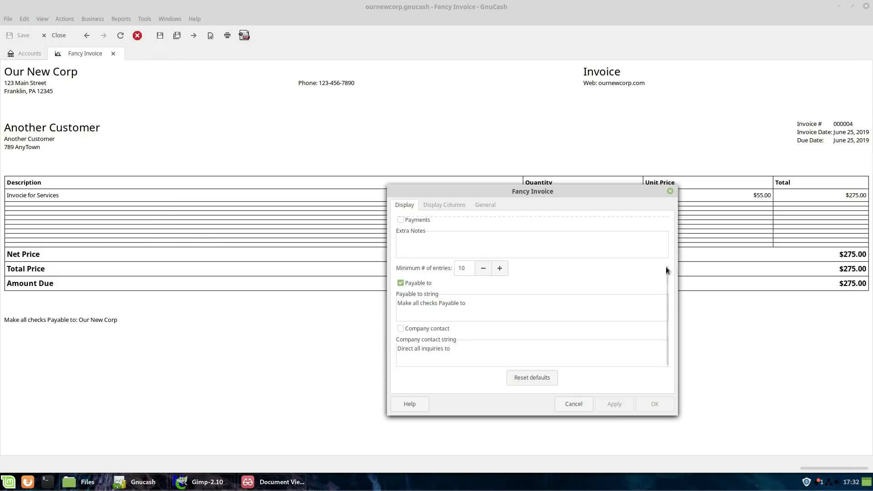
Apply the Easy stylesheet to the Fancy Invoice and move the options dialog clear of the report.
left_click_drag(666, 296, 671, 233)
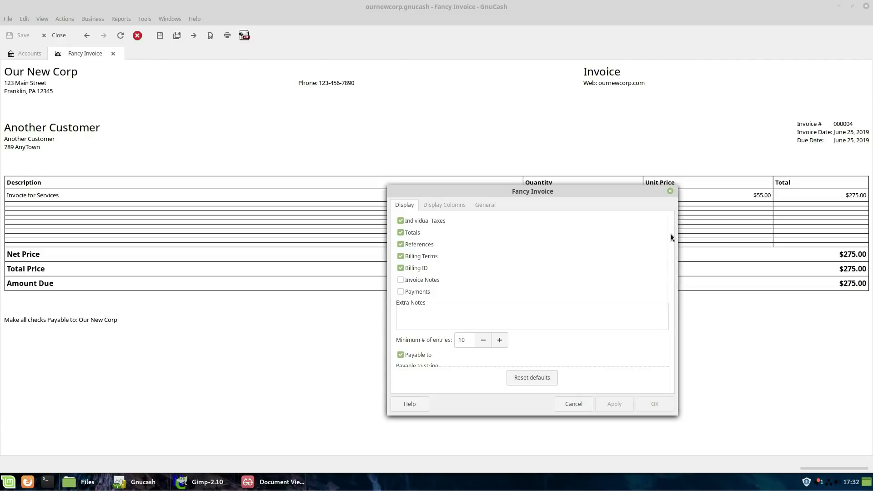
left_click(443, 205)
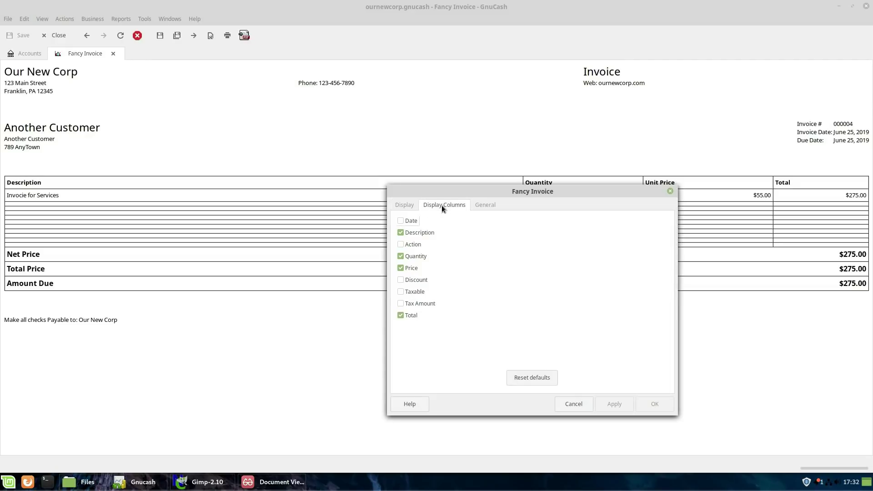
left_click(487, 205)
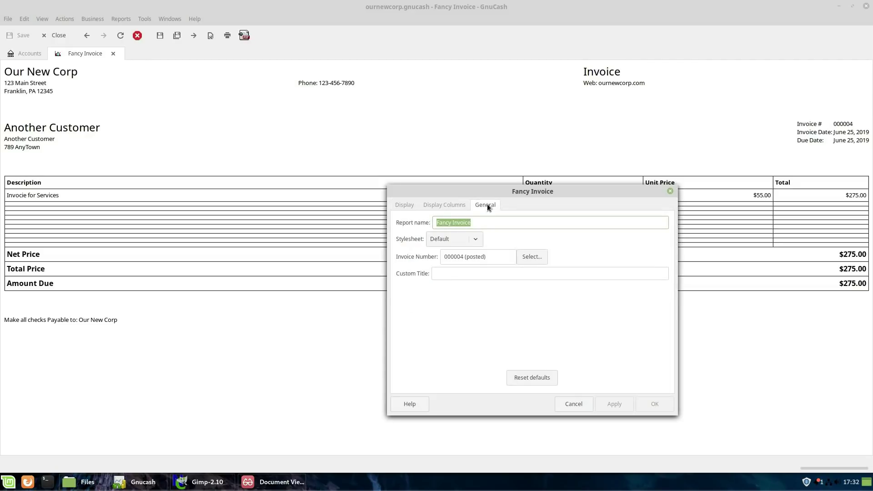
left_click(473, 240)
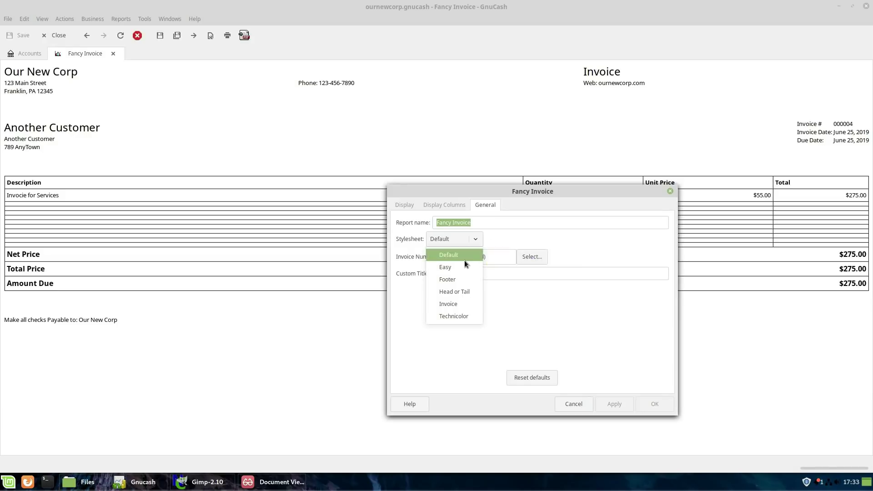
left_click(455, 268)
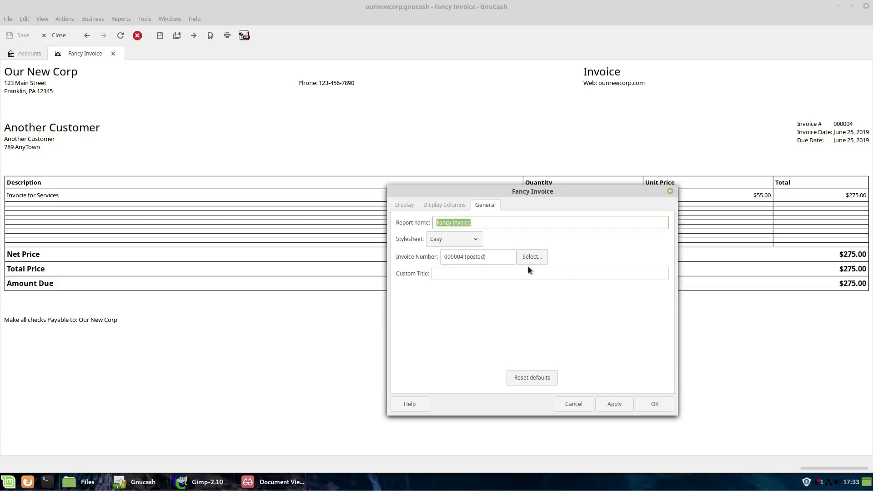
left_click(623, 403)
left_click_drag(871, 205, 781, 157)
Try the Footer and Head or Tail stylesheets on the Fancy Invoice, applying each in turn.
left_click(667, 191)
left_click(654, 235)
left_click(809, 356)
left_click(675, 193)
left_click(658, 248)
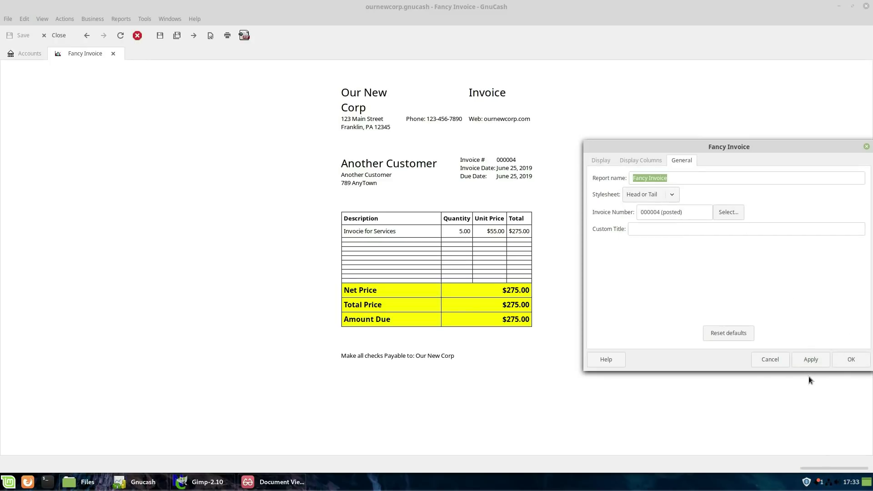
left_click(811, 357)
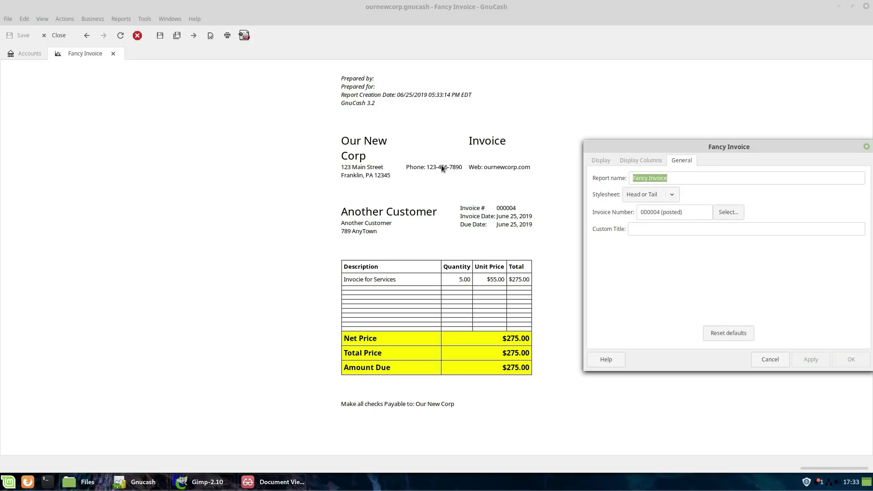
Apply the Technicolor stylesheet to the Fancy Invoice and close the report options.
left_click(668, 194)
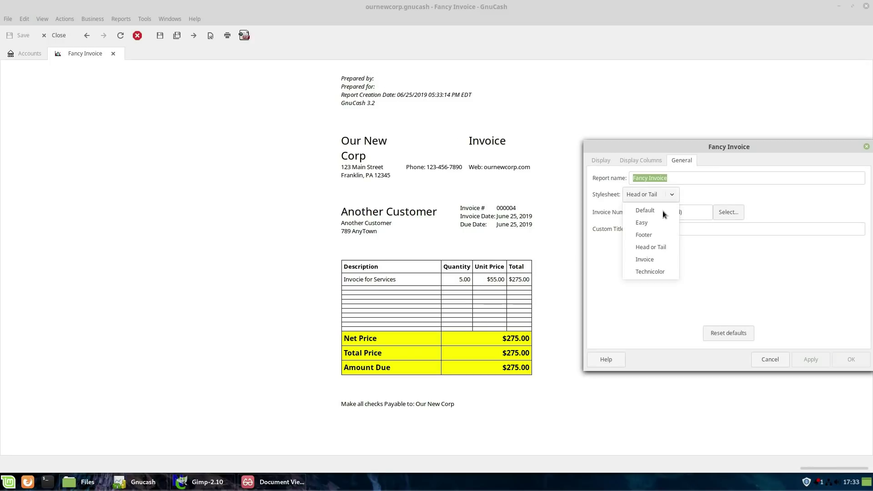
left_click(658, 271)
left_click(814, 359)
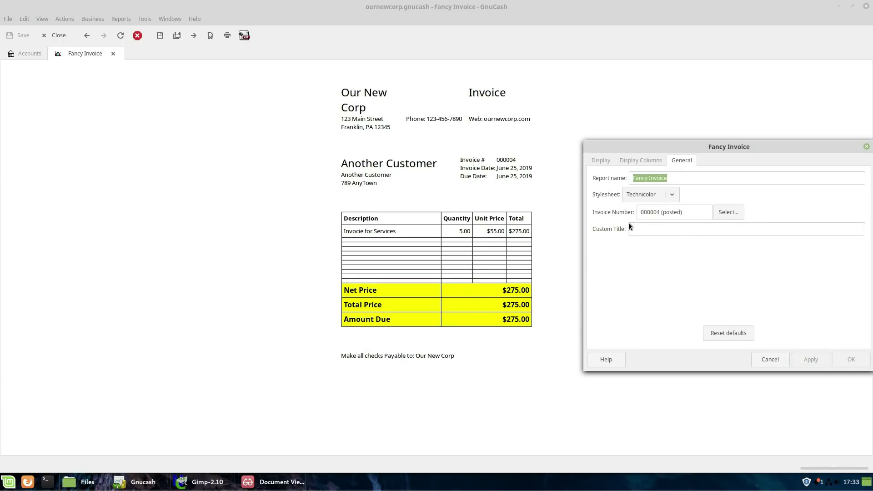
left_click_drag(750, 144, 626, 144)
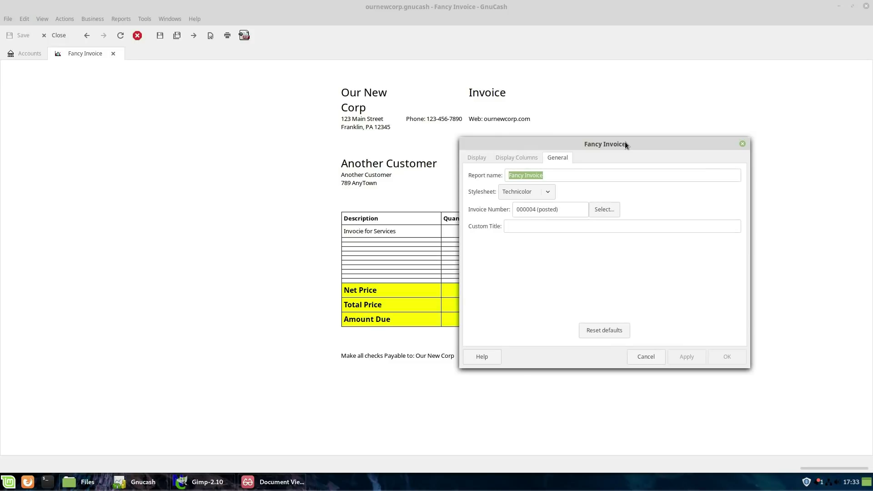
left_click(652, 356)
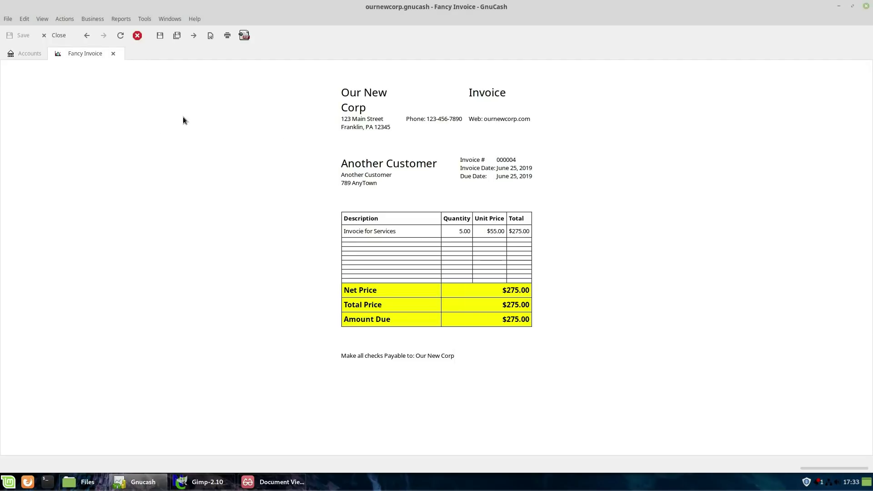
Close the Fancy Invoice report and open the list of HTML style sheets in an enlarged window.
left_click(113, 54)
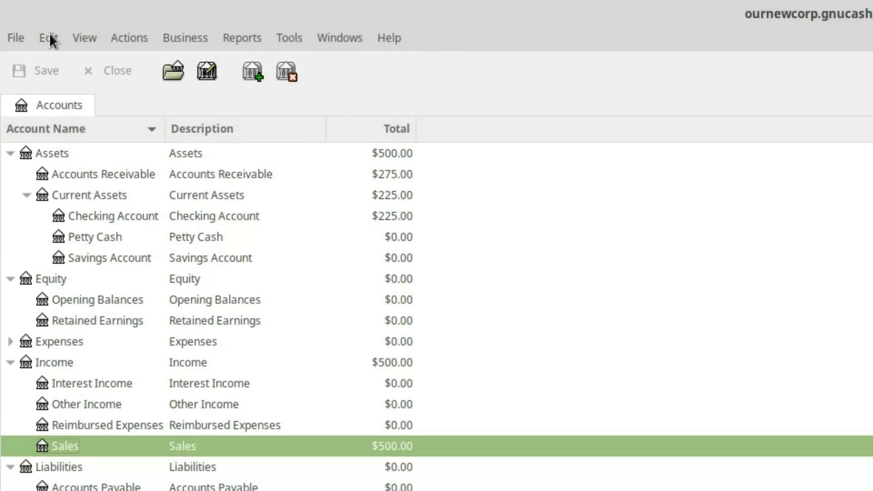
left_click(49, 38)
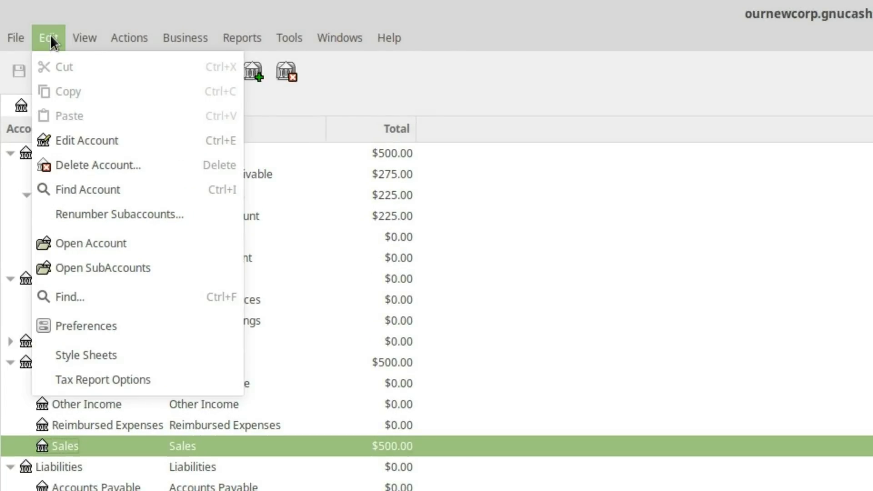
left_click(74, 355)
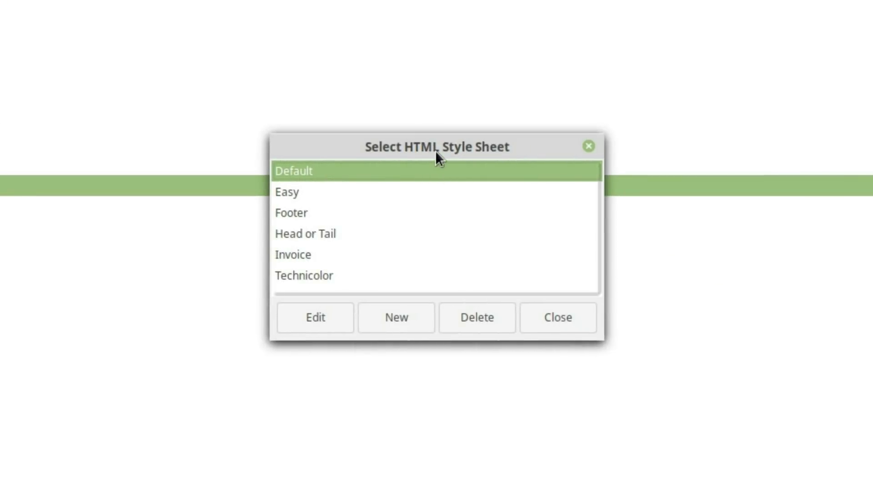
left_click_drag(435, 151, 399, 12)
left_click_drag(559, 196, 644, 281)
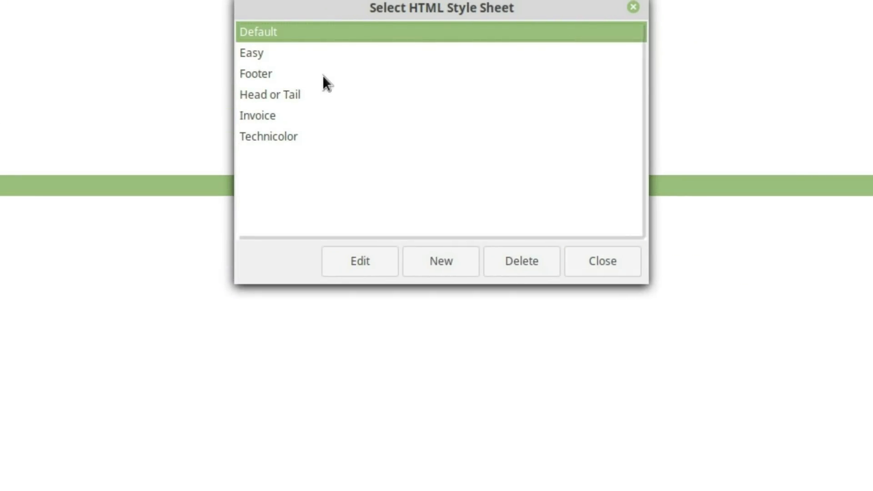
Look through the existing HTML style sheets available for reports, from Default to Technicolor.
left_click(274, 52)
left_click(276, 76)
left_click(279, 94)
left_click(277, 114)
left_click(277, 133)
left_click(275, 119)
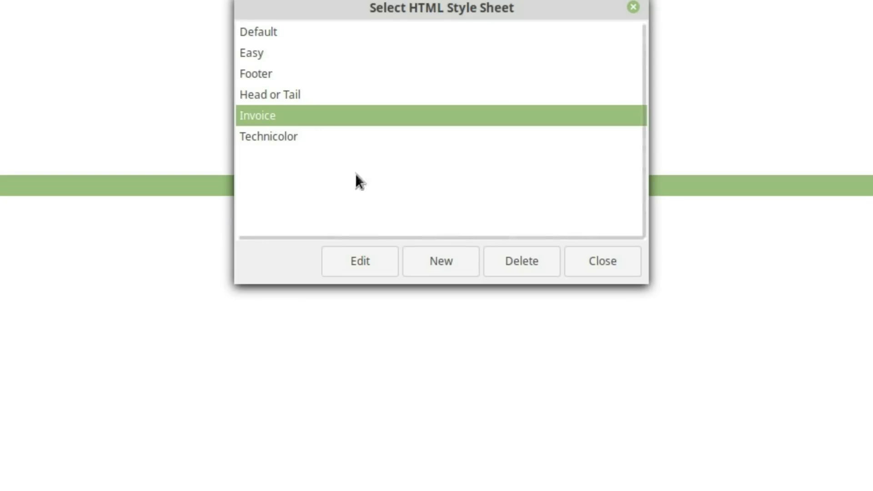
left_click(286, 37)
left_click(268, 56)
left_click(280, 73)
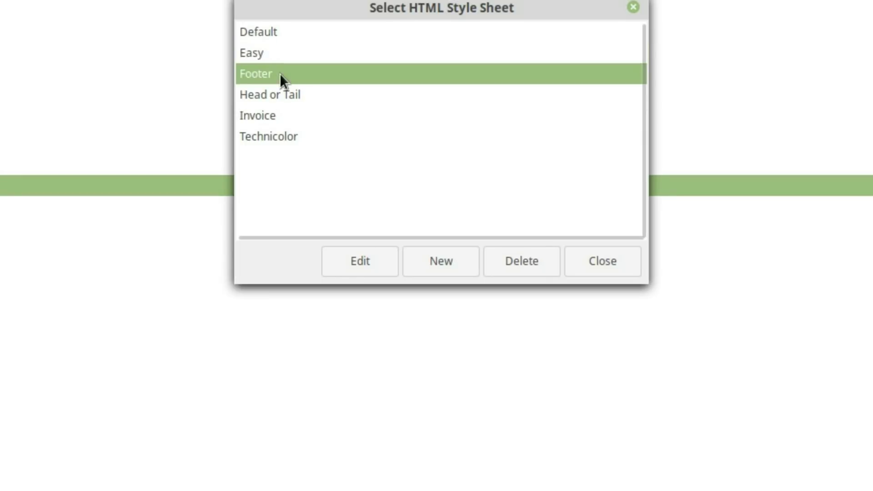
left_click(281, 94)
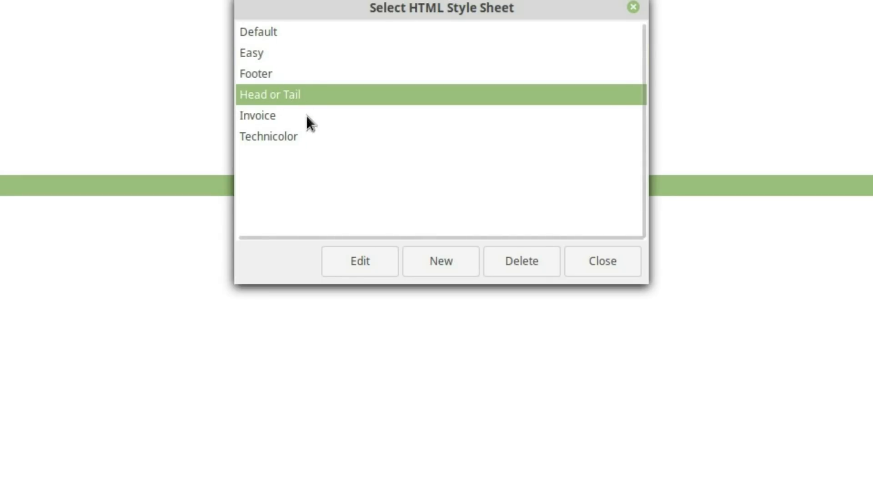
left_click(291, 61)
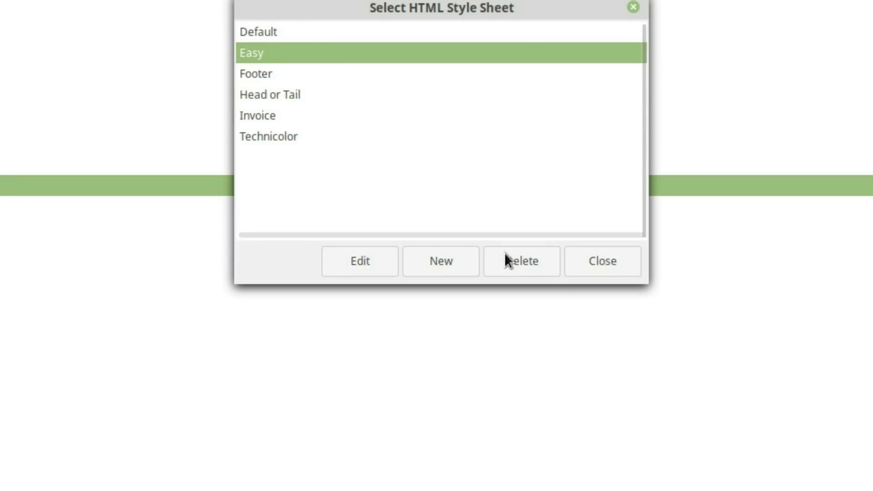
Create a new style sheet named DELETE based on the Easy template.
left_click(452, 255)
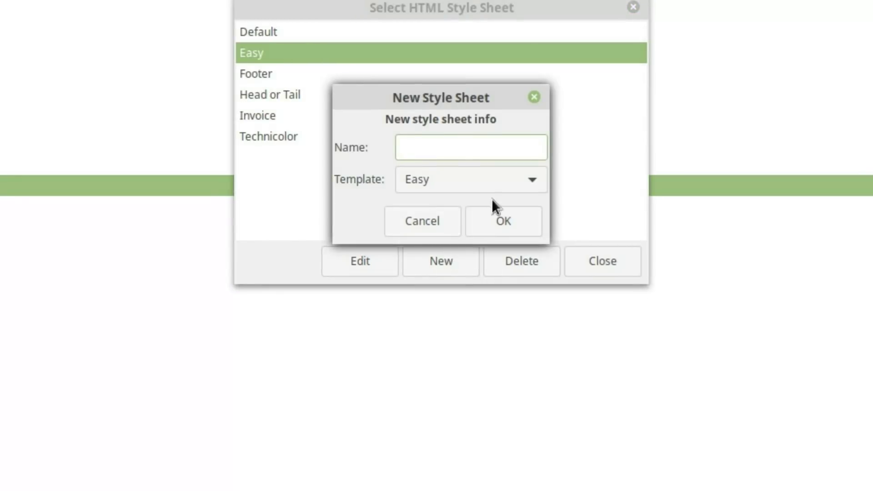
left_click(436, 181)
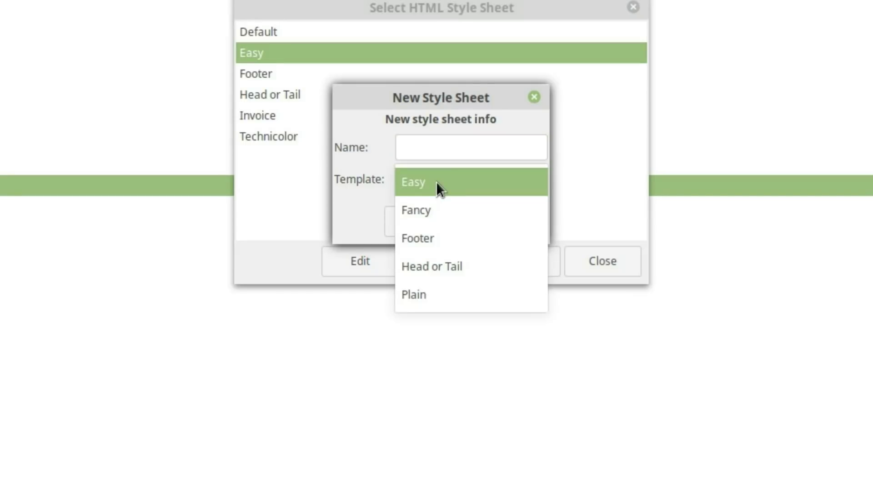
left_click(441, 179)
left_click(440, 179)
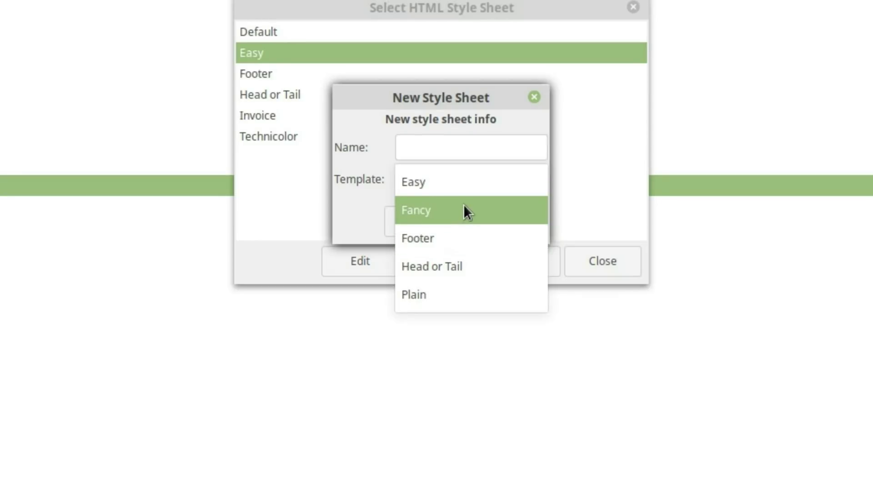
left_click(459, 150)
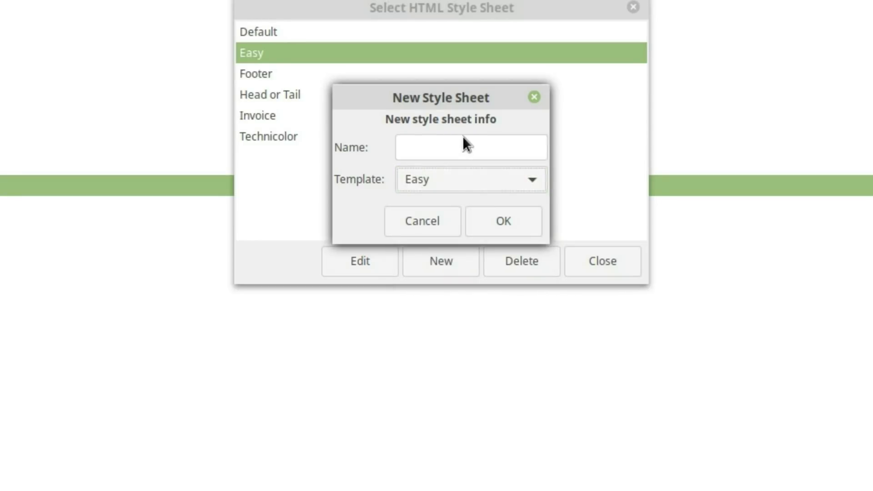
left_click(465, 144)
type("T")
key("BackSpace")
type("DELETE")
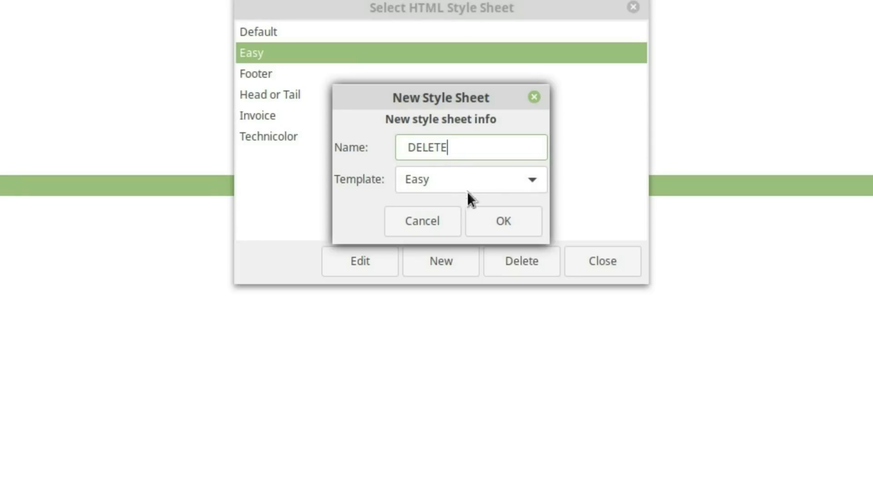
left_click(492, 214)
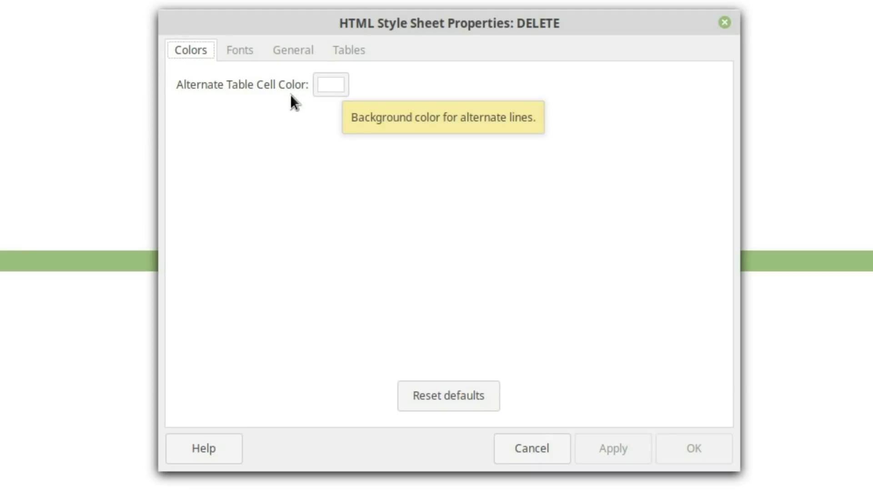
Examine the font, general, table and color properties of the DELETE style sheet.
left_click(245, 52)
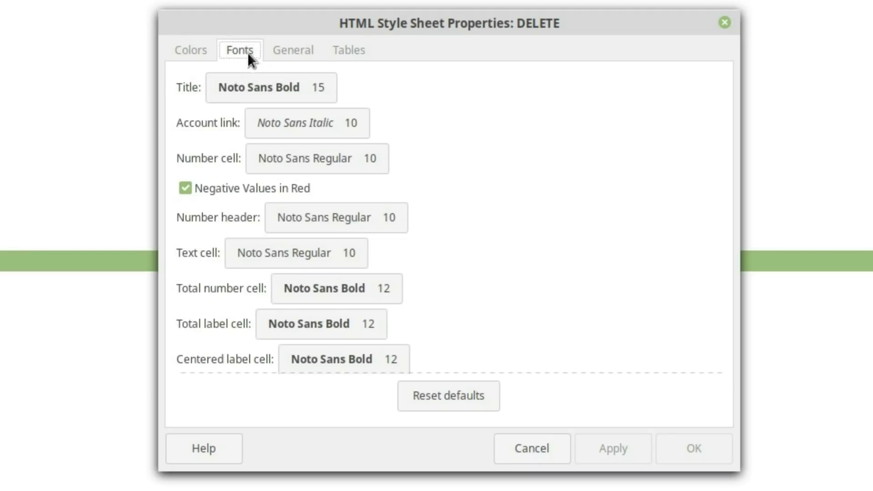
scroll(507, 280, "down", 1)
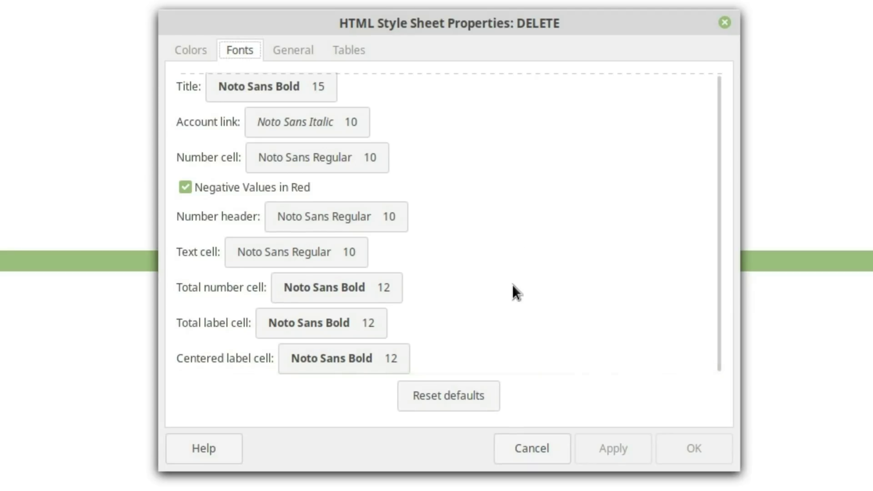
left_click(291, 51)
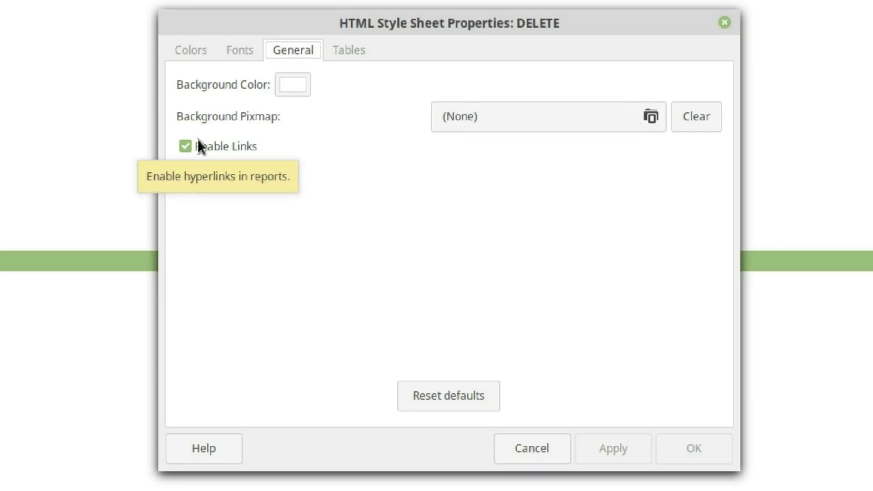
left_click(353, 45)
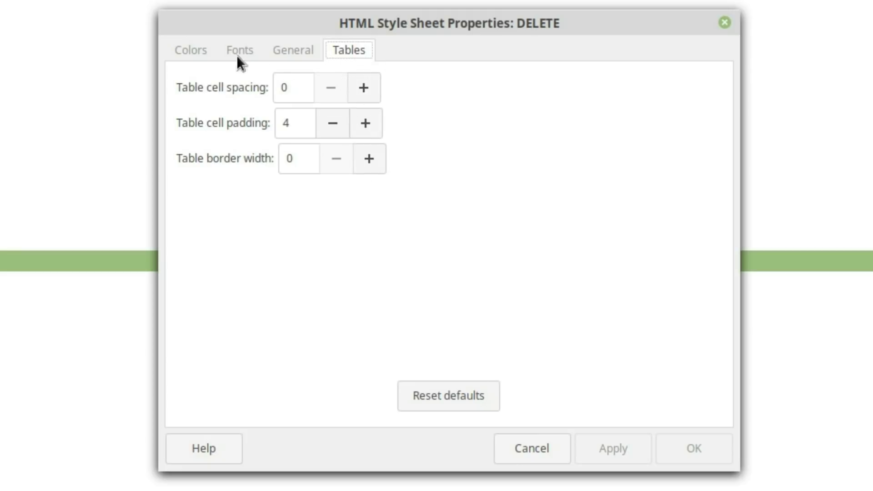
left_click(178, 49)
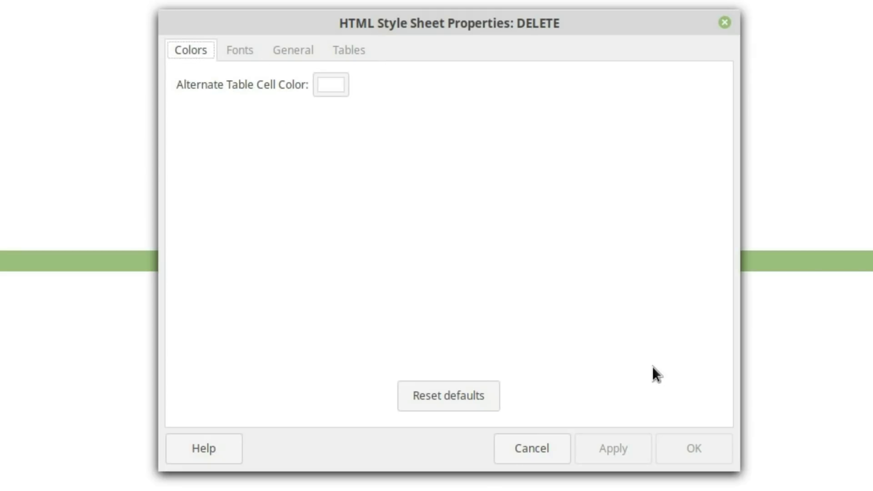
Close the properties of the DELETE style sheet and remove it from the style sheet list.
left_click(532, 447)
left_click(544, 337)
left_click(442, 337)
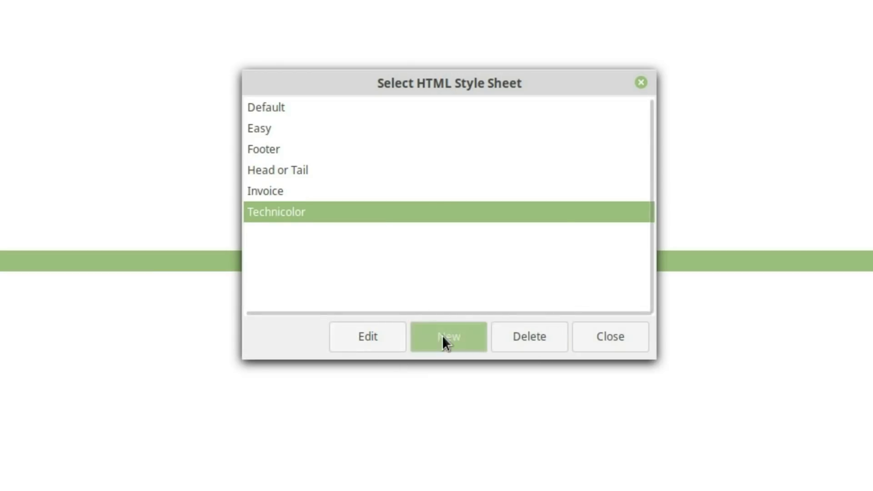
left_click(492, 256)
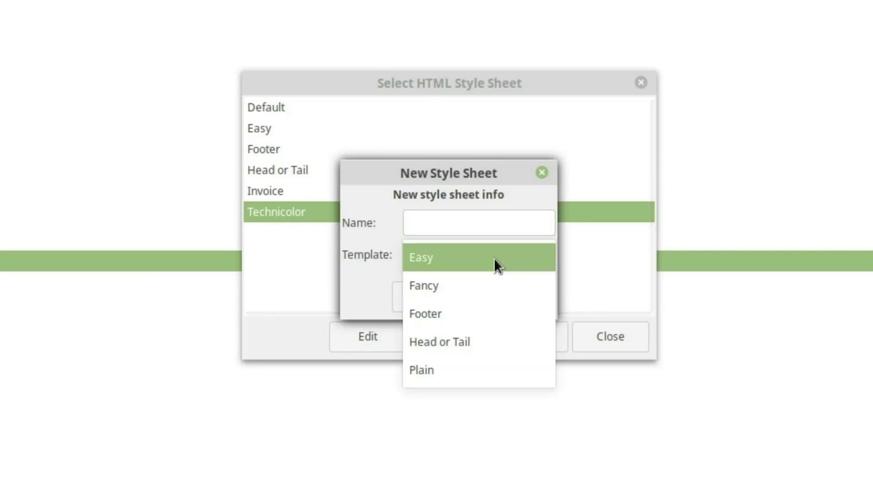
left_click(480, 279)
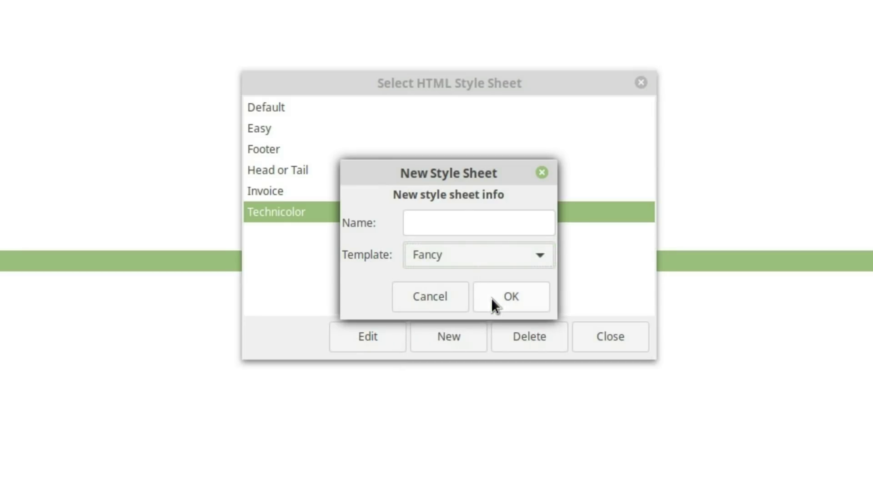
left_click(486, 295)
left_click(451, 282)
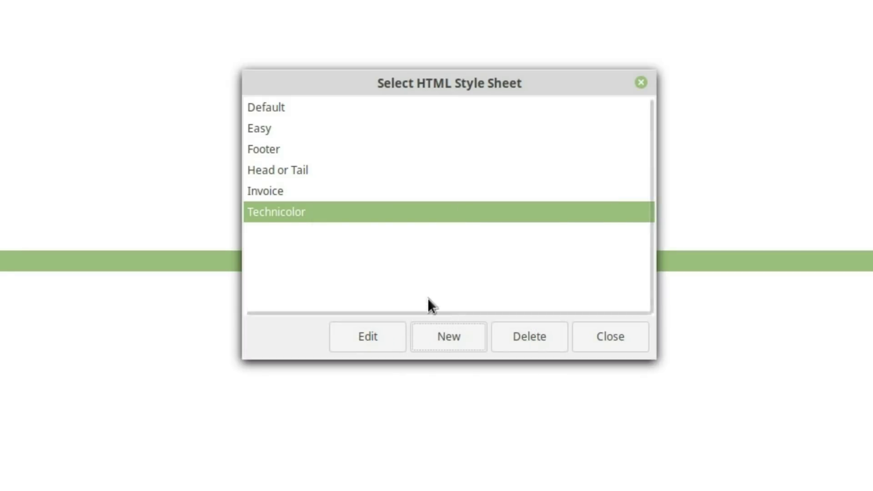
Create a new style sheet named DELETE based on the Fancy template.
left_click(445, 337)
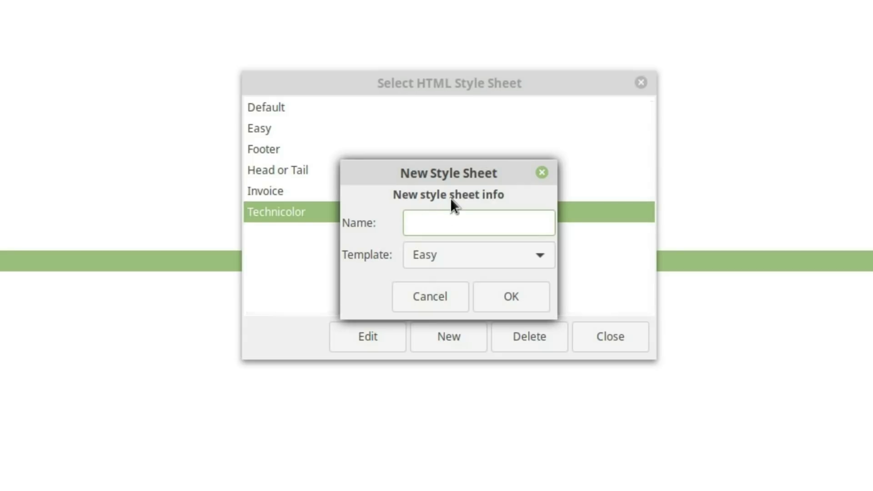
type("DELETE")
left_click(441, 255)
left_click(465, 285)
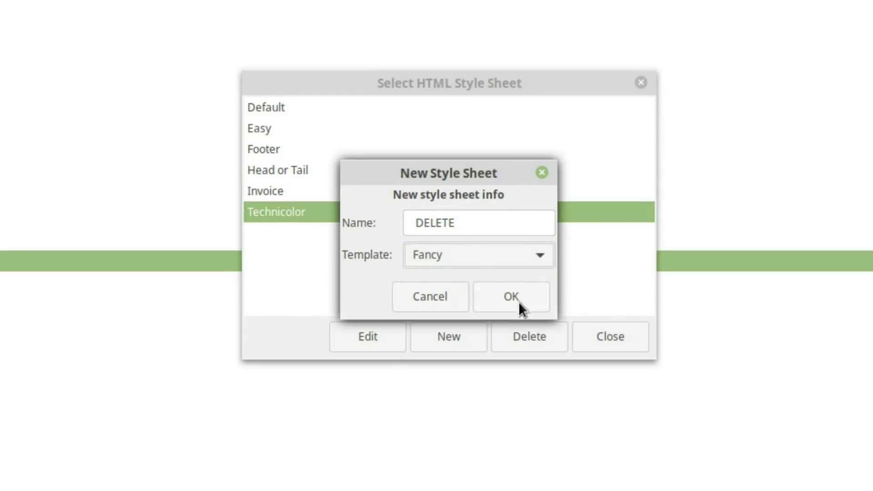
left_click(497, 305)
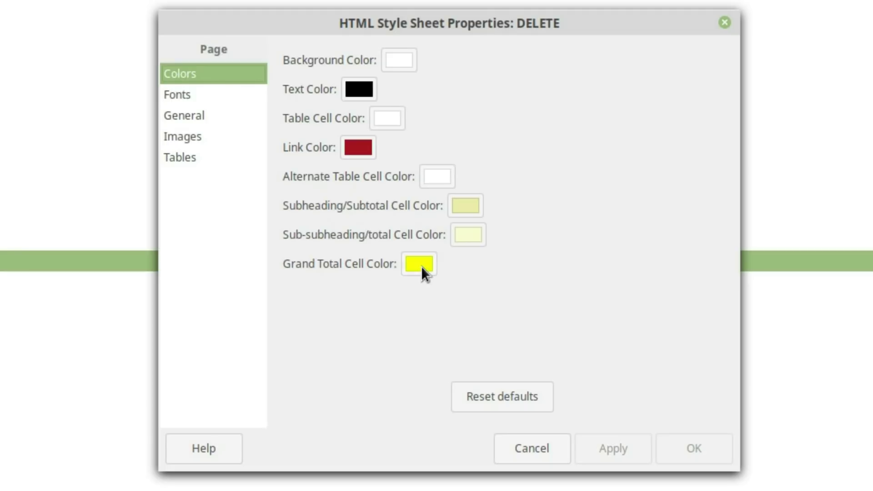
Examine the font, general, image and table properties of the Fancy-based DELETE style sheet, including the heading alignment choices.
left_click(221, 96)
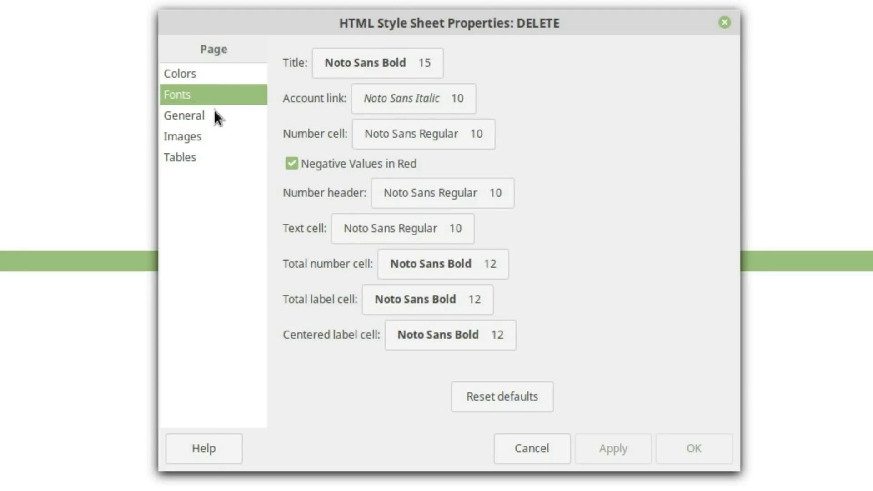
left_click(214, 113)
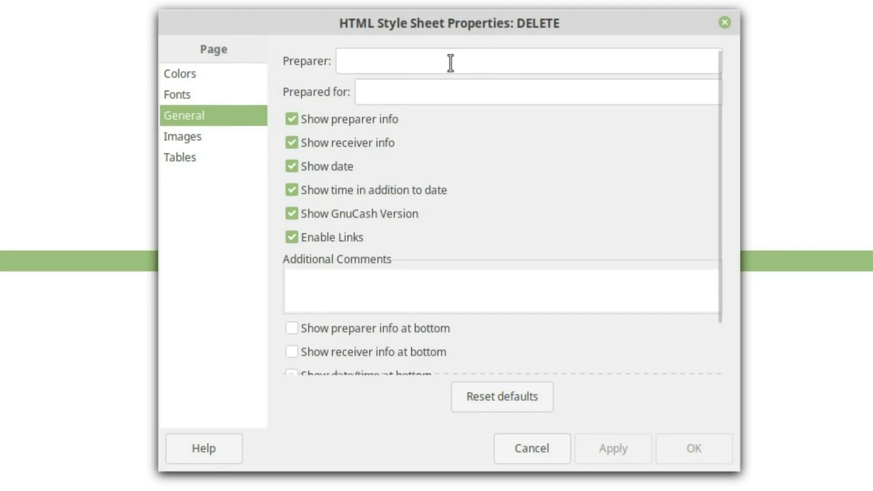
left_click(412, 60)
left_click(449, 91)
left_click(430, 67)
left_click(441, 92)
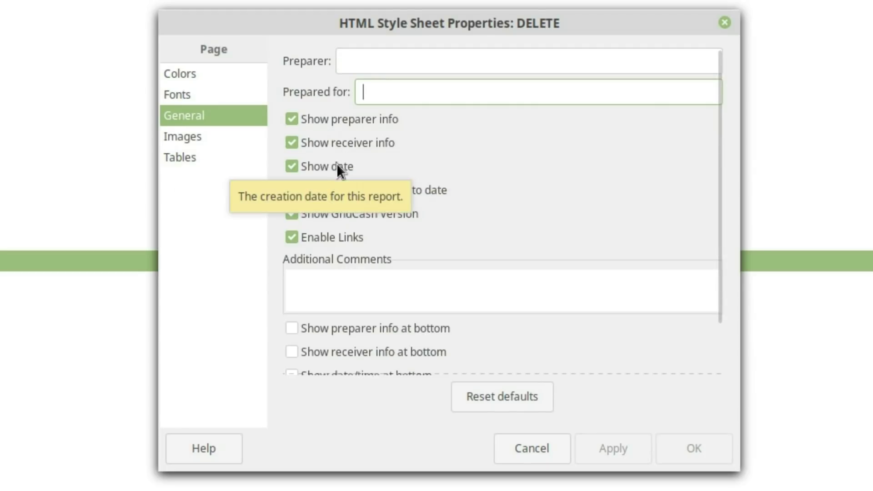
left_click(186, 137)
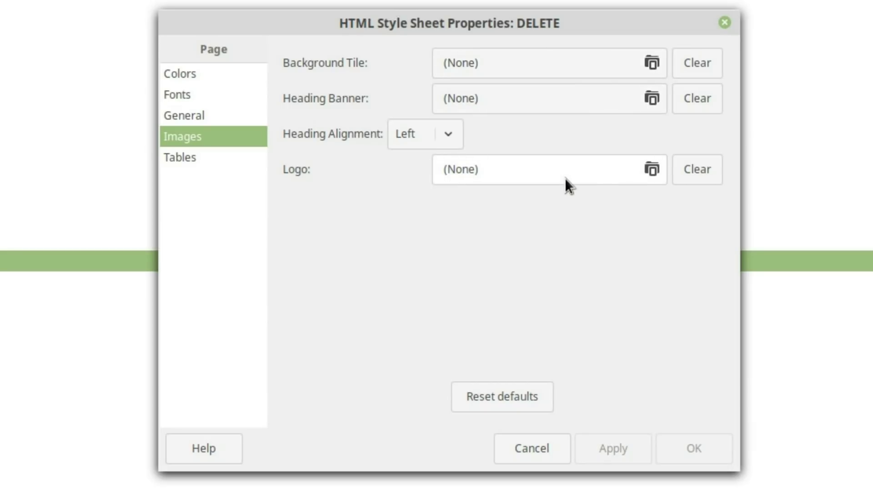
left_click(452, 130)
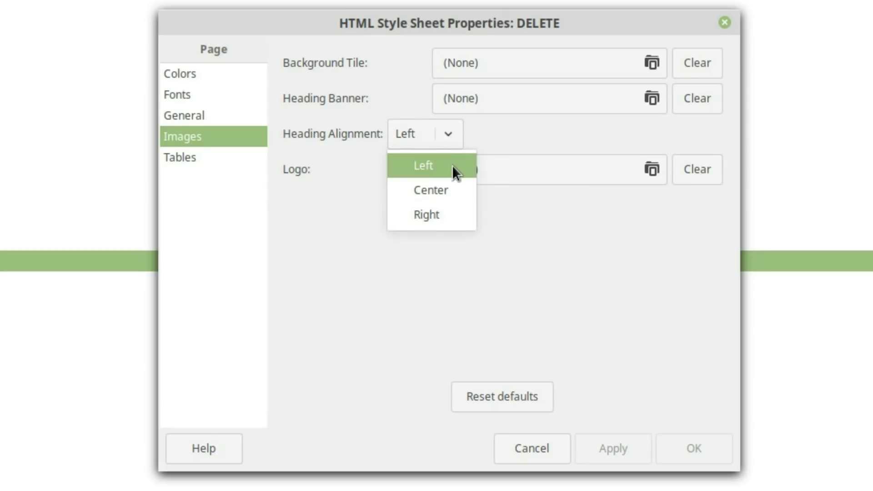
left_click(452, 184)
left_click(191, 159)
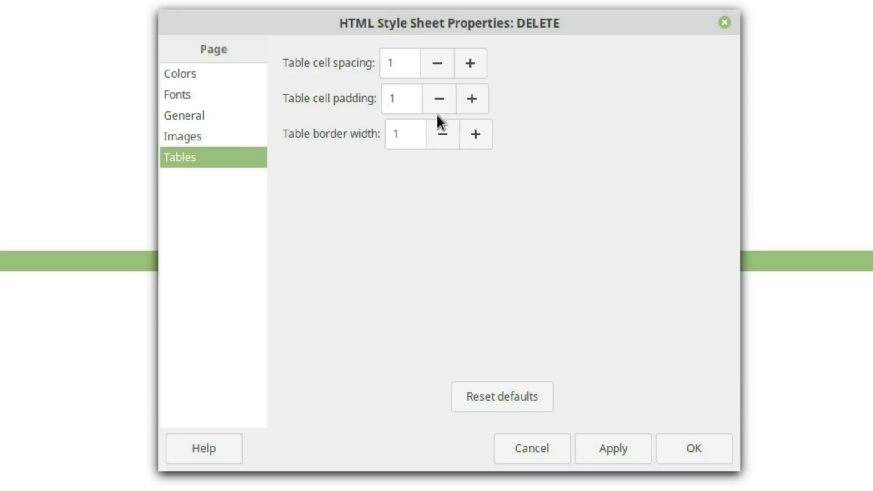
Discard the property changes, delete the Fancy-based DELETE style sheet and close the style sheet list.
left_click(533, 454)
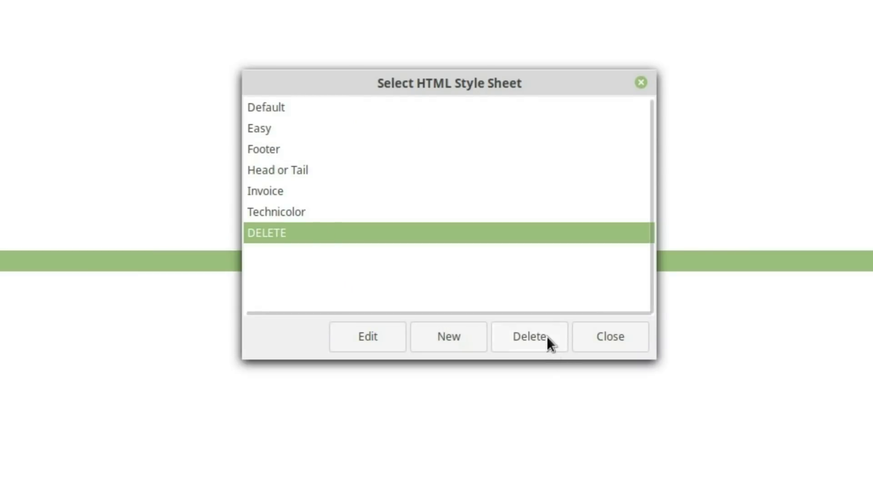
left_click(547, 336)
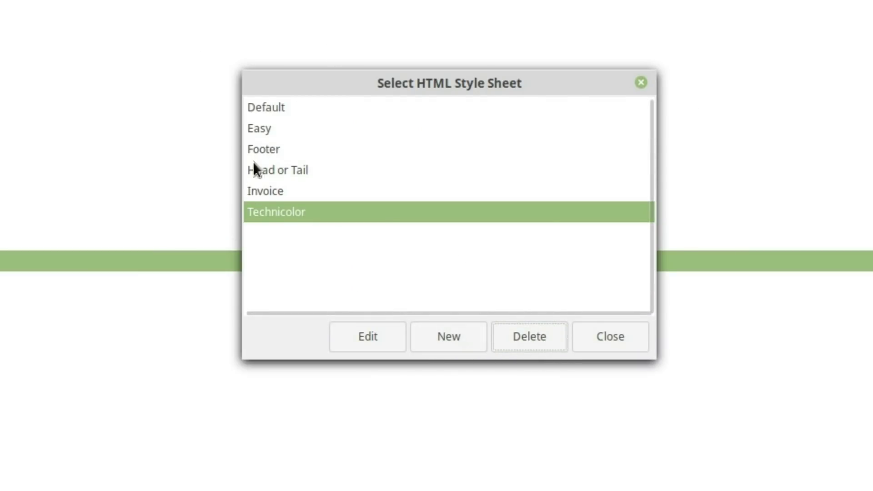
left_click(598, 335)
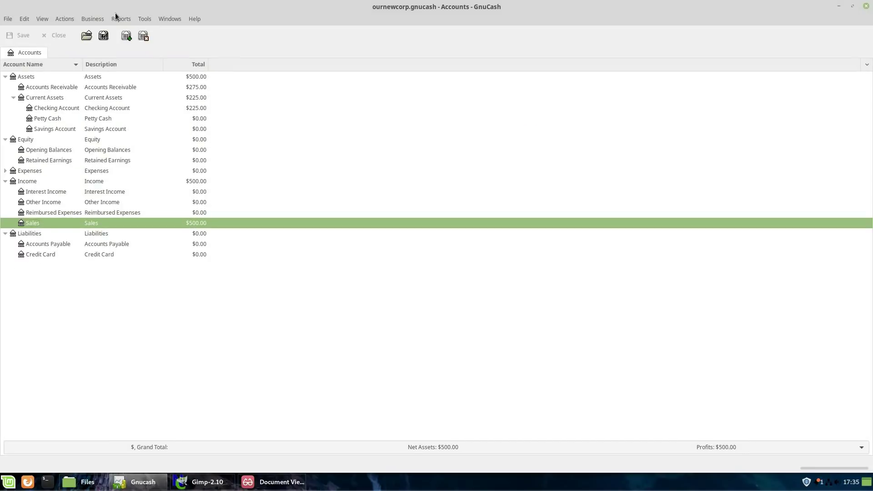
Create a Fancy Invoice business report and open its report options.
left_click(116, 19)
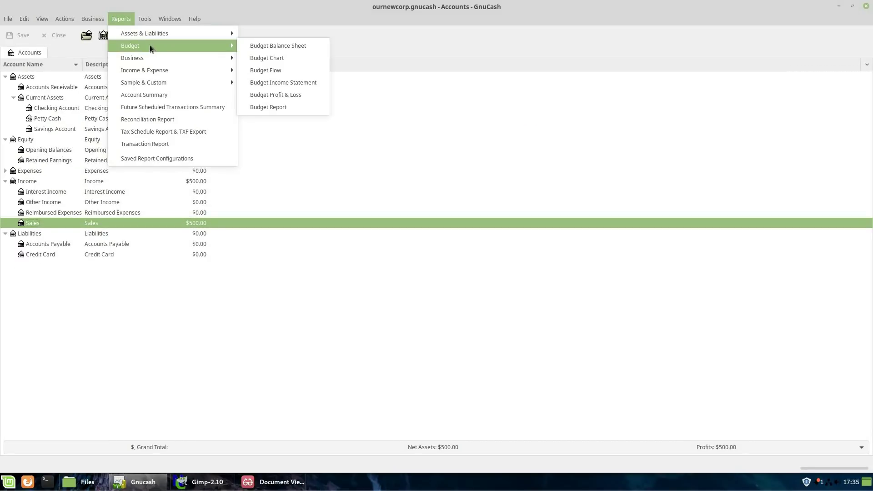
mouse_move(156, 67)
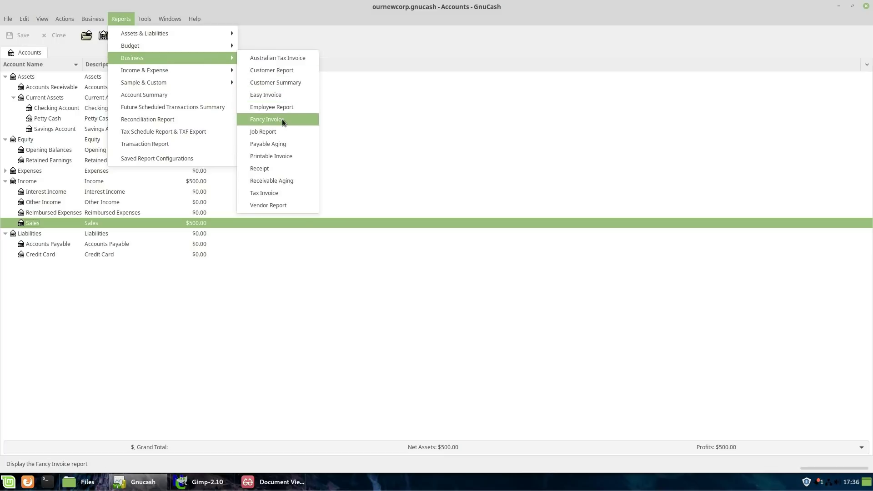
left_click(282, 120)
left_click(210, 36)
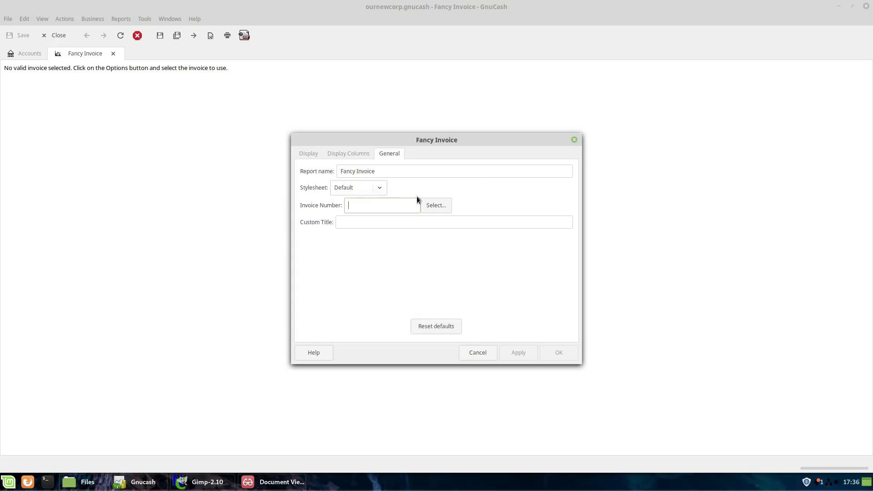
Find the invoice whose ID contains 4, select invoice 000004 for the report and apply it.
left_click(445, 205)
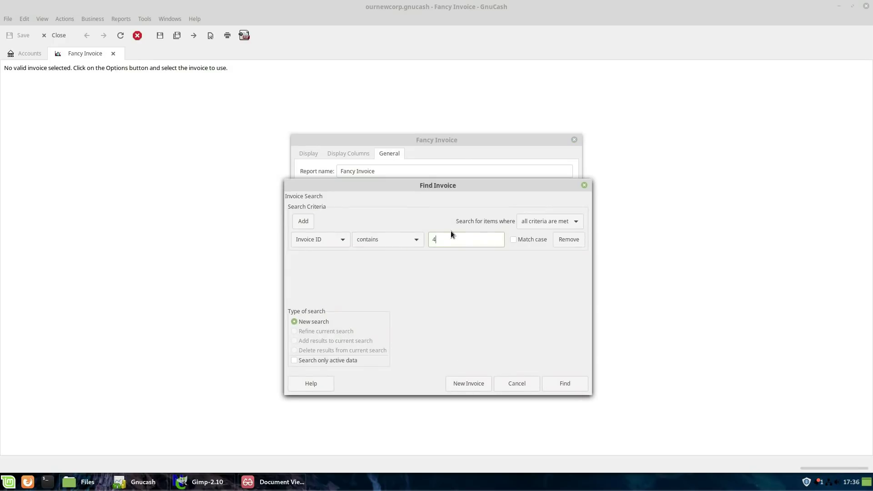
left_click(561, 385)
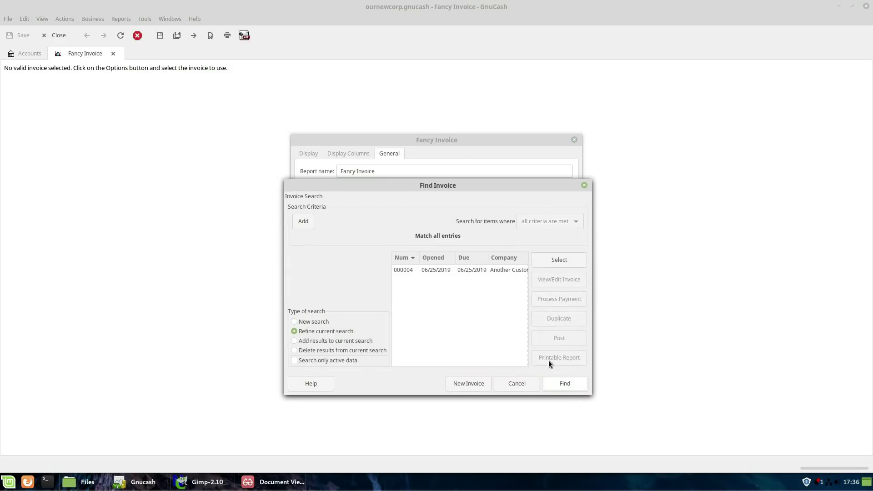
left_click(482, 269)
left_click(550, 261)
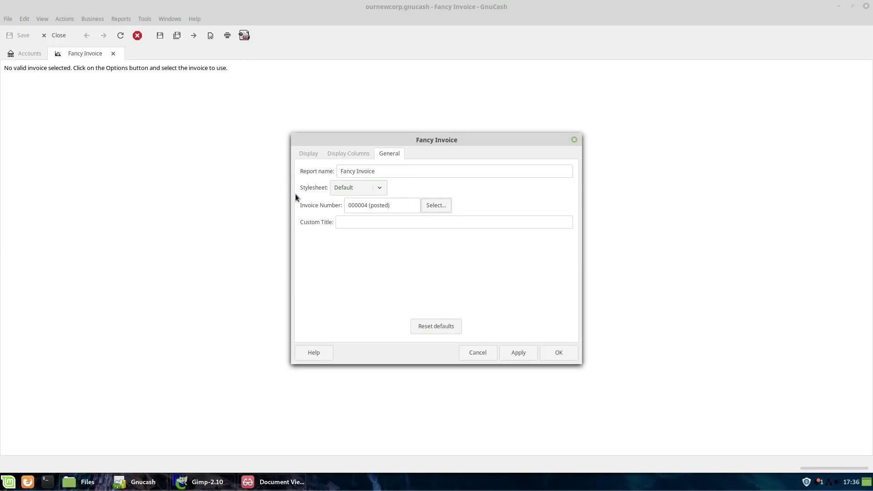
left_click(525, 353)
Apply the Invoice stylesheet to the report and move the options window out of the way.
left_click(381, 186)
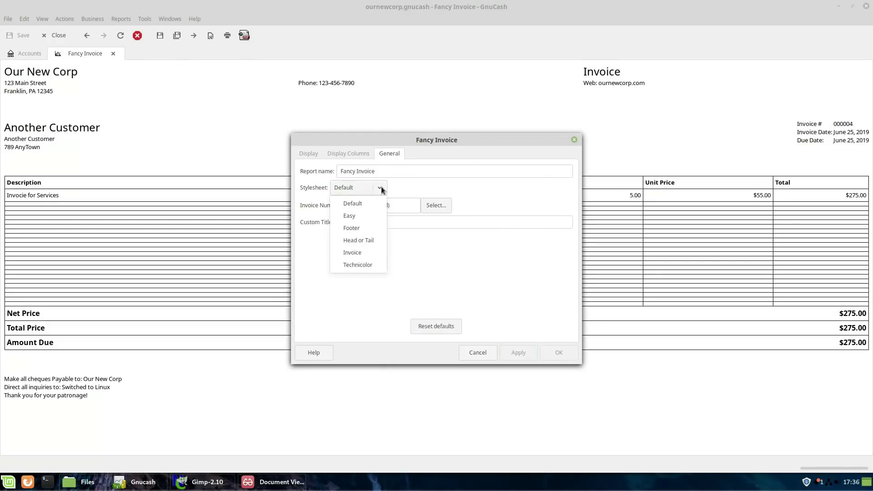
left_click(364, 253)
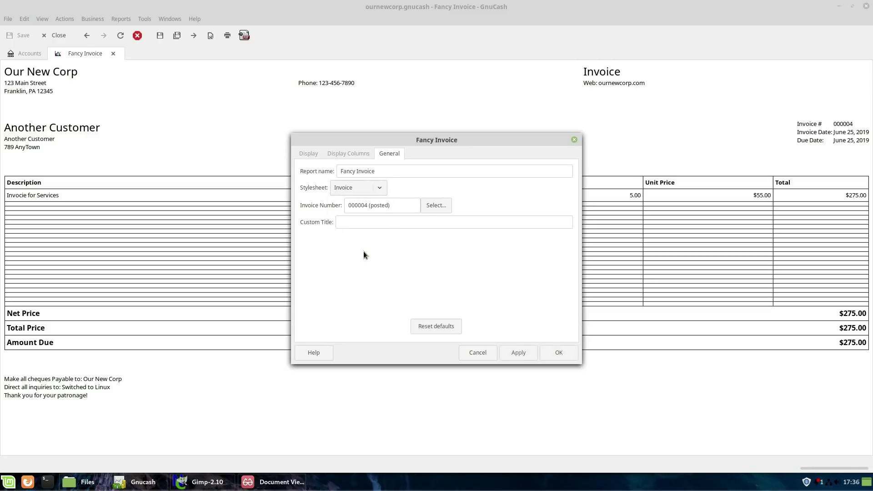
left_click(518, 352)
left_click_drag(452, 140, 794, 377)
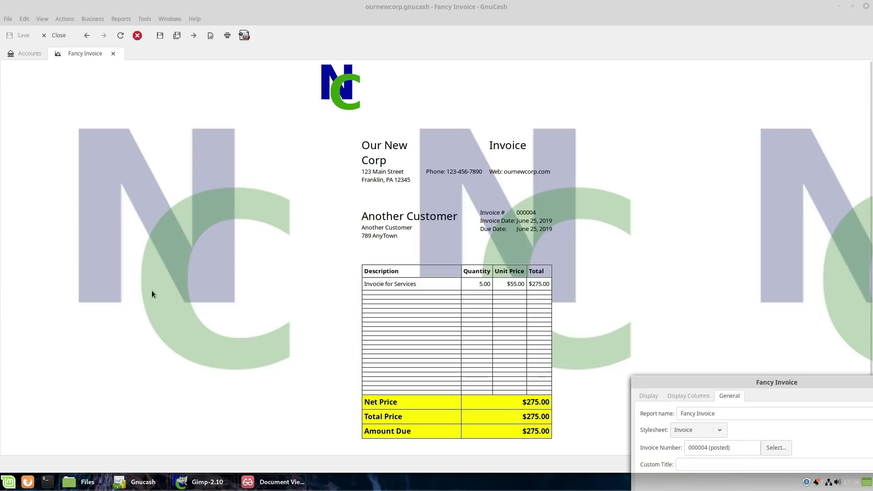
Resize the report window to see how the logo and background image adapt, and maximize it again.
left_click(849, 13)
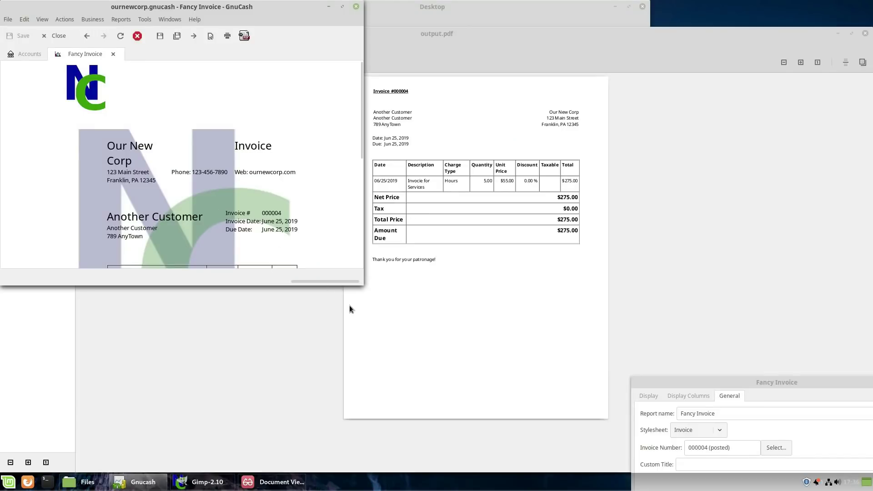
left_click_drag(362, 285, 857, 428)
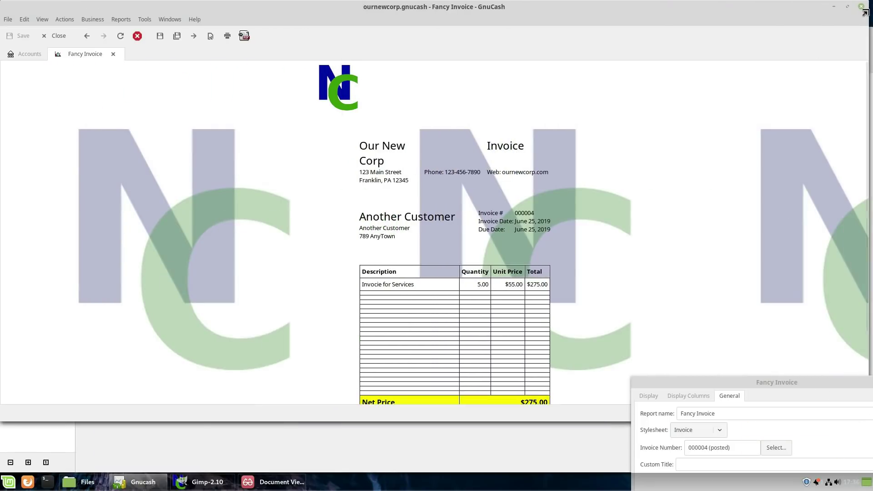
left_click(851, 6)
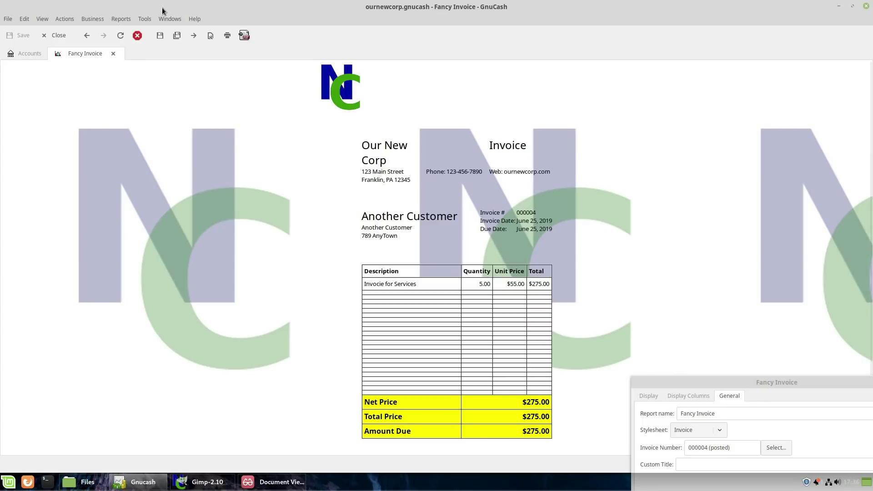
Print the invoice to output.pdf in PDF format, replacing the existing file, and check it in the document viewer before closing it.
left_click(227, 35)
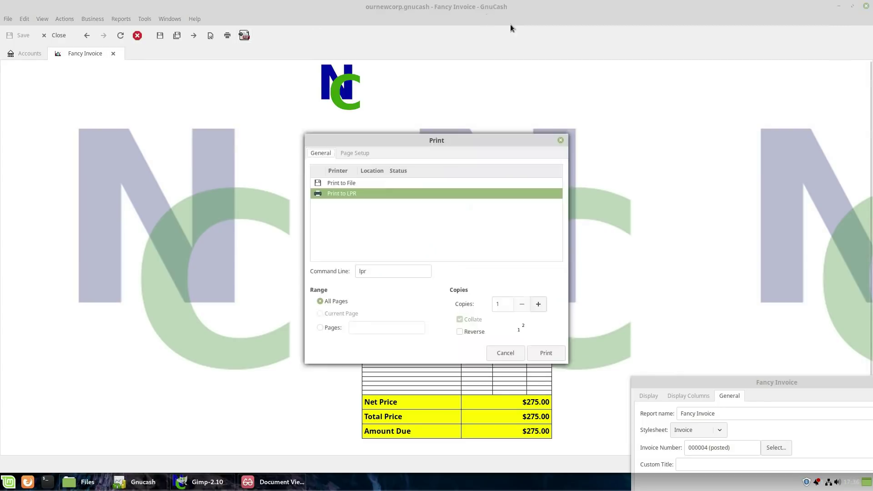
left_click(351, 183)
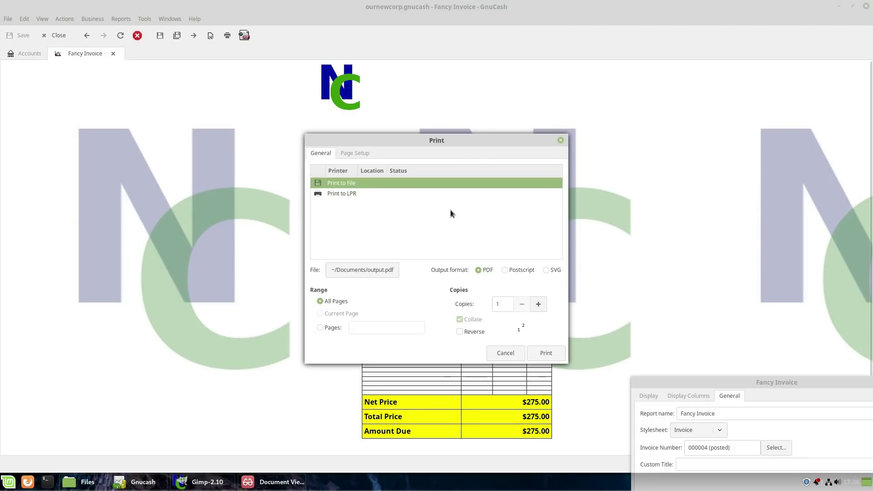
left_click(540, 354)
left_click(505, 295)
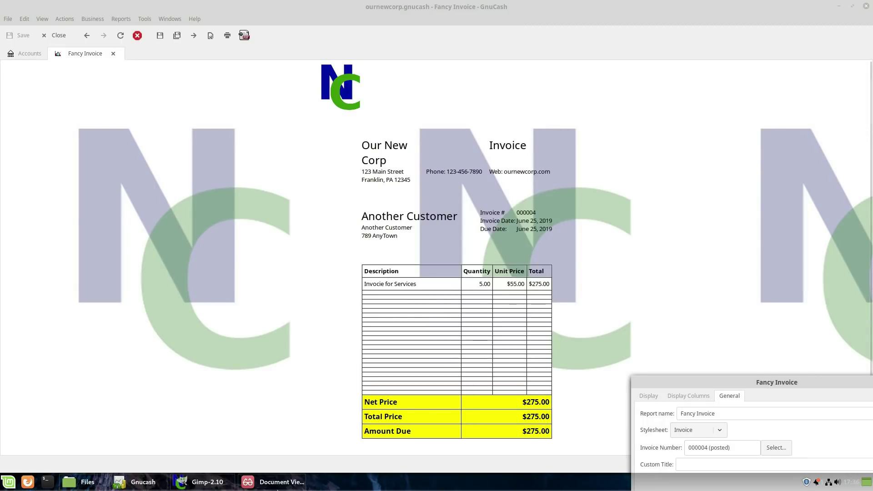
mouse_move(277, 485)
left_click(263, 450)
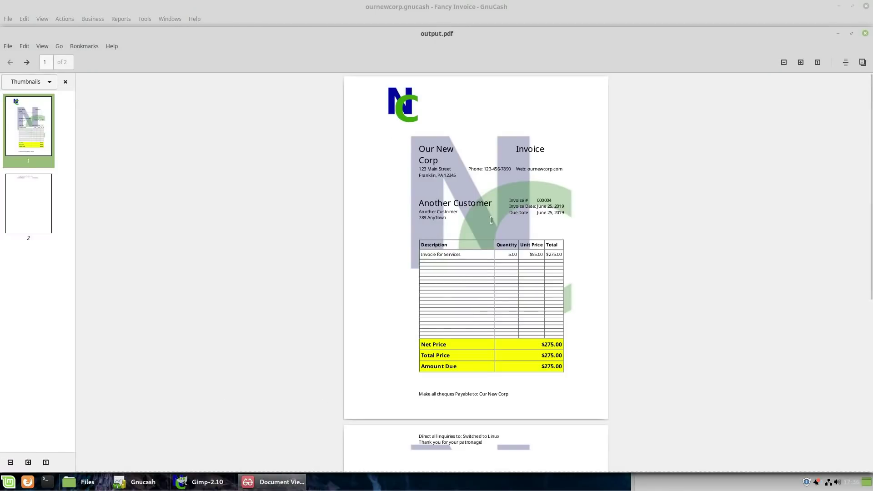
key("ctrl+w")
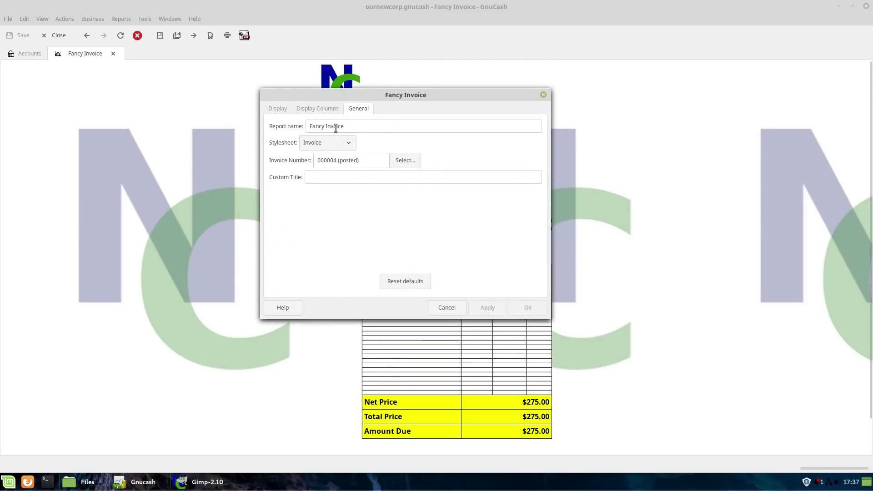
Set the invoice report's minimum number of entries to 10, apply it, and move the options window clear of the invoice.
left_click(311, 109)
left_click(264, 108)
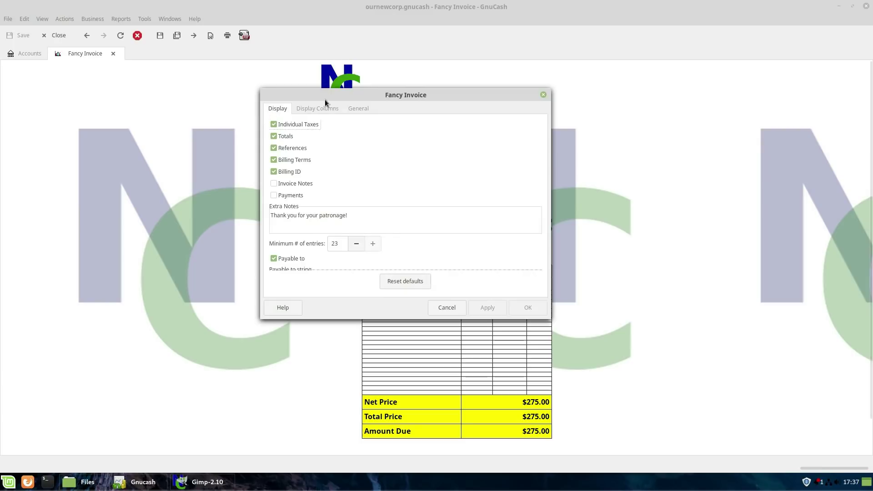
left_click(353, 247)
left_click(353, 247)
left_click(354, 247)
left_click(354, 246)
left_click(354, 247)
left_click(353, 246)
left_click(354, 246)
left_click(353, 247)
left_click(354, 247)
left_click(353, 247)
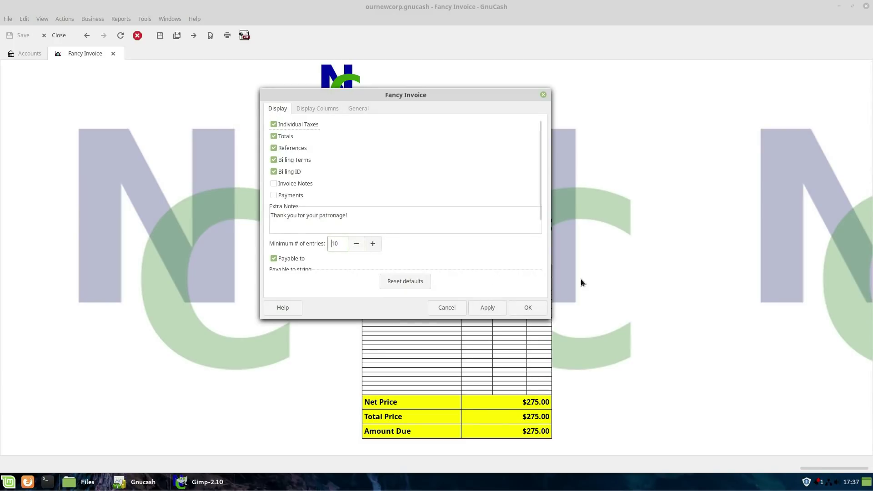
left_click(487, 308)
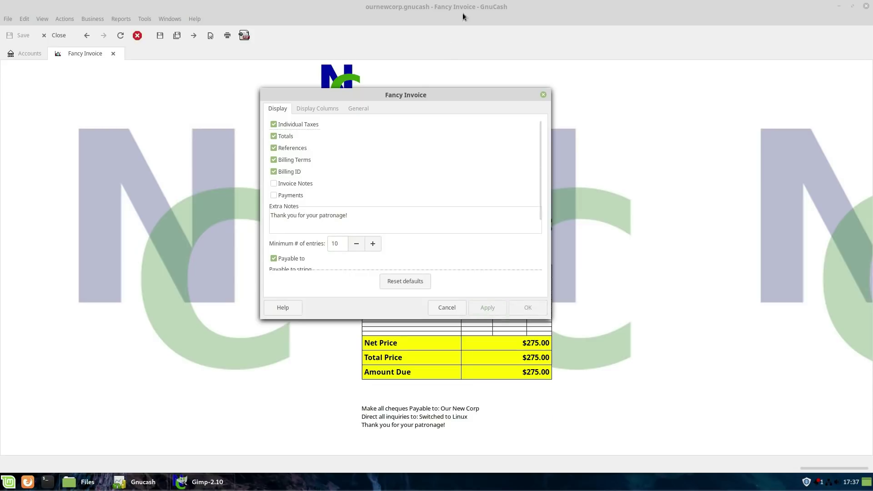
left_click_drag(445, 92, 769, 122)
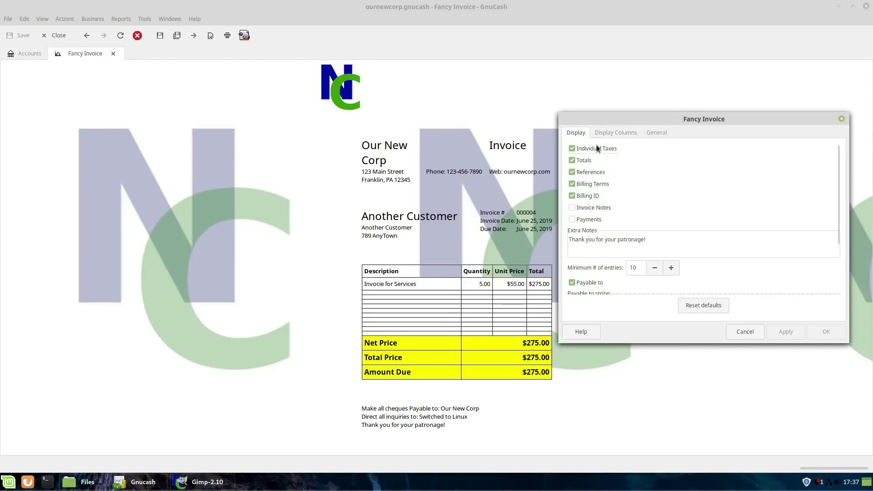
Review the report's column options and clear the extra notes text in the display options.
left_click(608, 133)
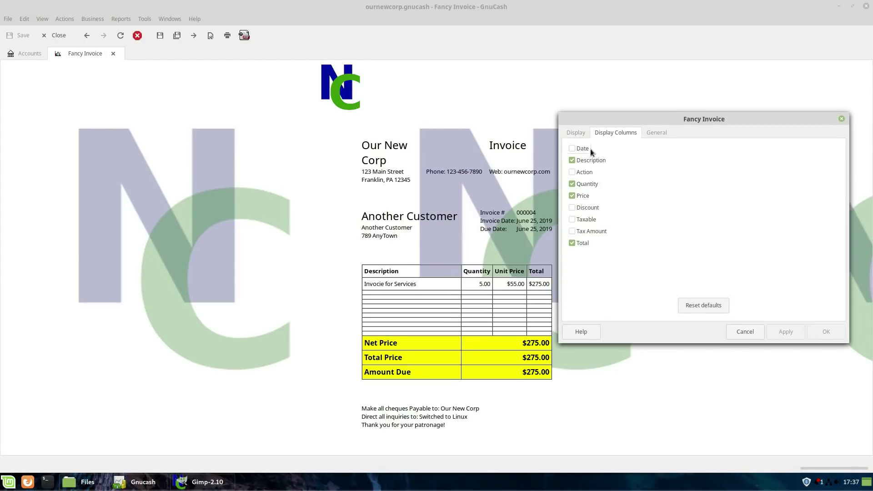
left_click(583, 135)
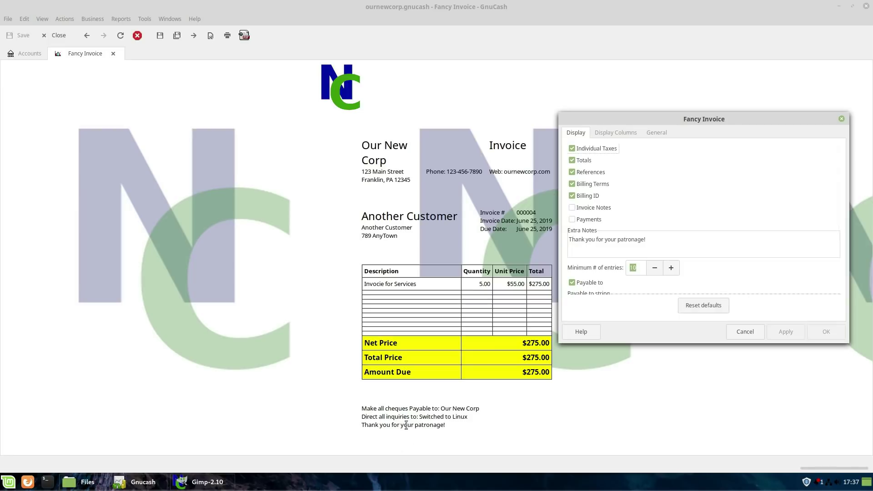
key("ctrl+a")
key("BackSpace")
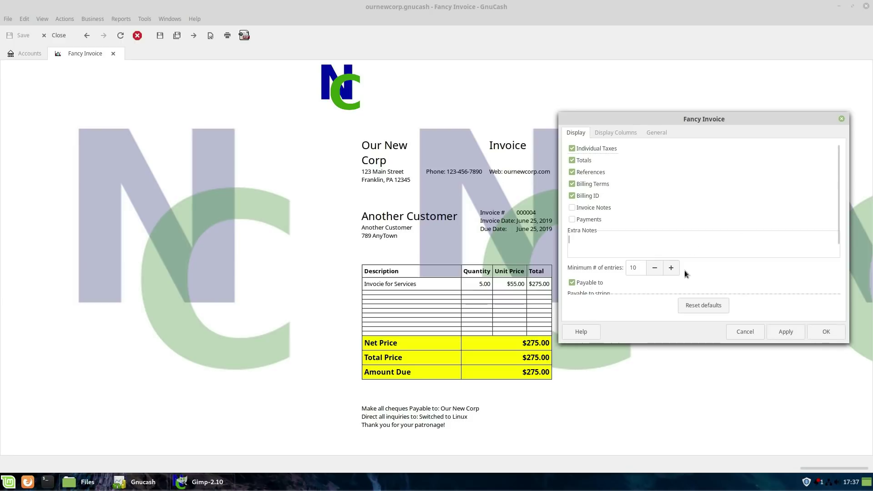
Change the payable-to string to "Make all checks Payable to", disable the company contact, and apply the report options.
left_click_drag(839, 219, 834, 260)
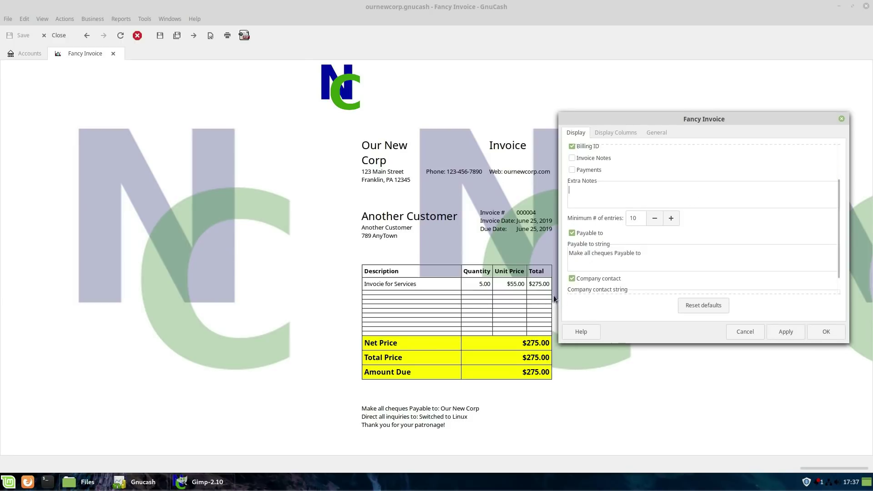
key("BackSpace")
key("BackSpace")
key("BackSpace")
key("BackSpace")
type("cks")
scroll(768, 256, "down", 1)
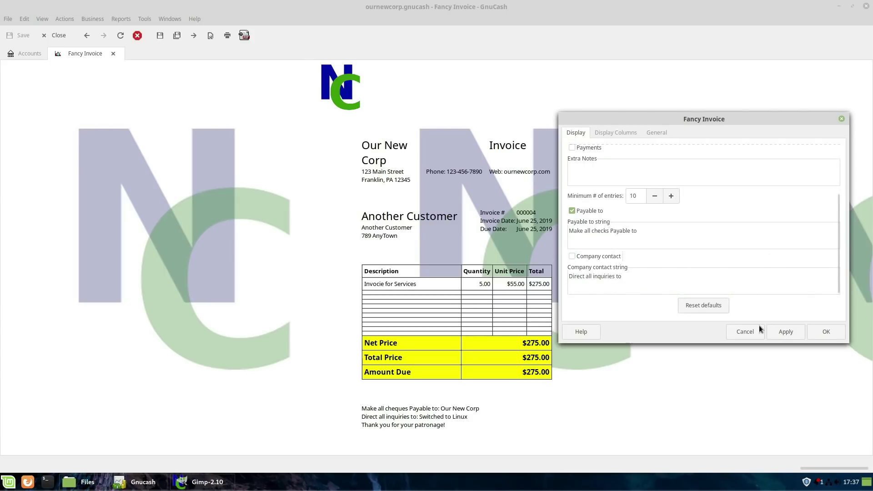
left_click(780, 335)
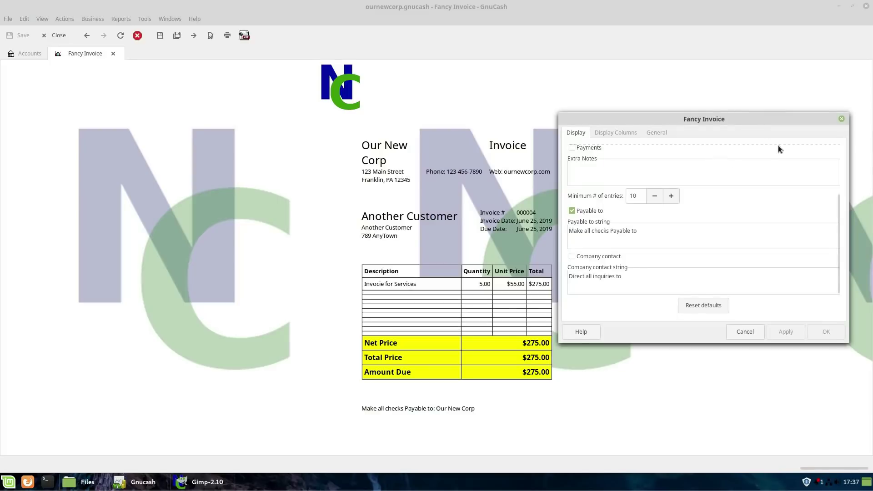
mouse_move(752, 130)
left_mouse_down()
mouse_move(783, 178)
mouse_move(754, 129)
mouse_move(763, 126)
left_mouse_up()
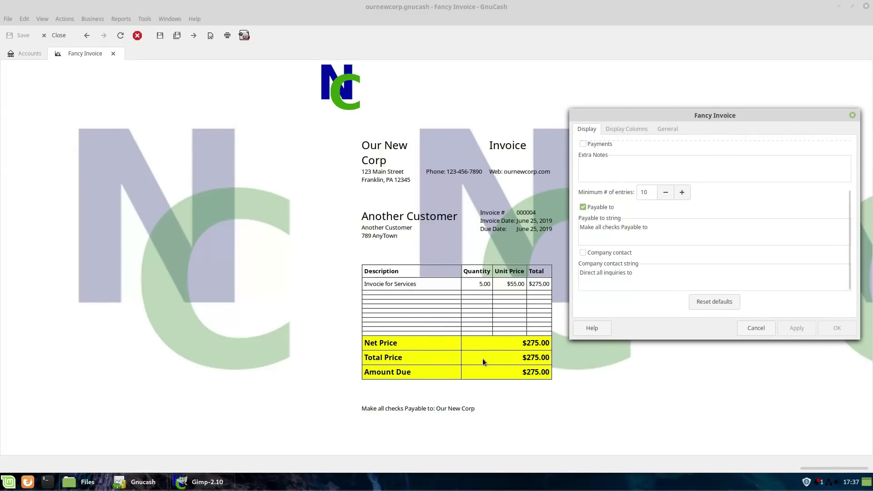
Open the Invoice style sheet's properties for editing and position the window beside the invoice.
left_click(24, 18)
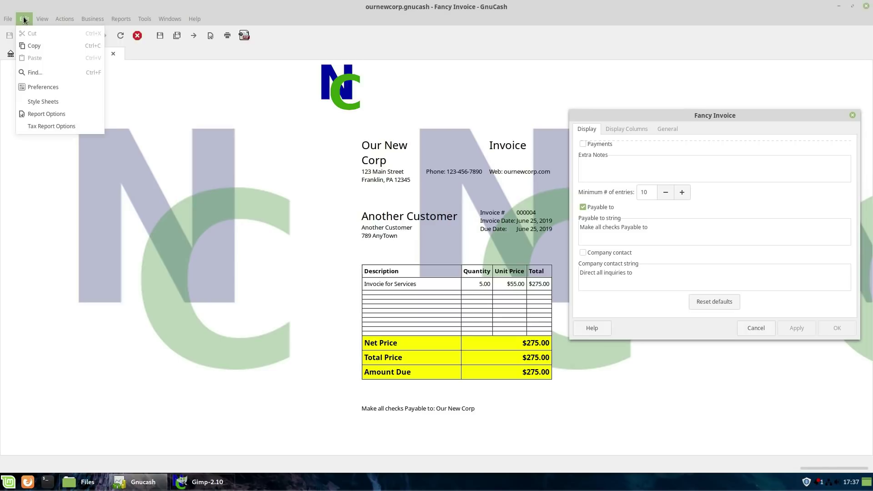
left_click(41, 101)
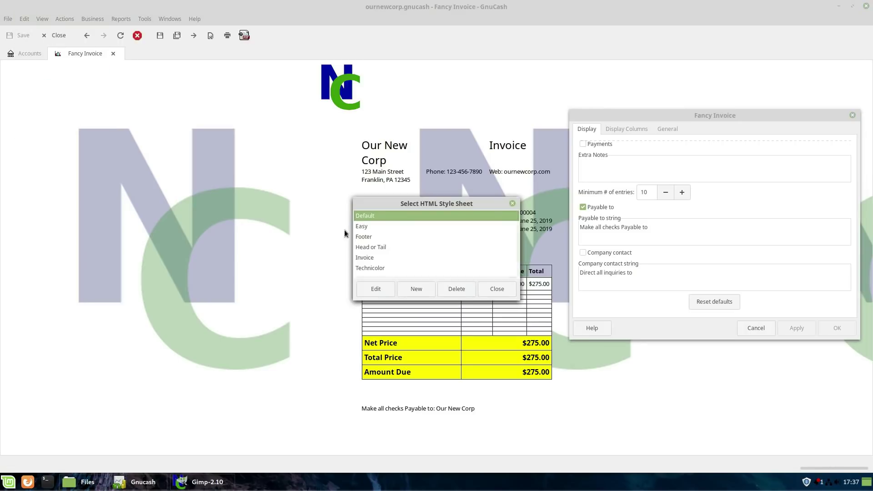
left_click_drag(353, 203, 127, 75)
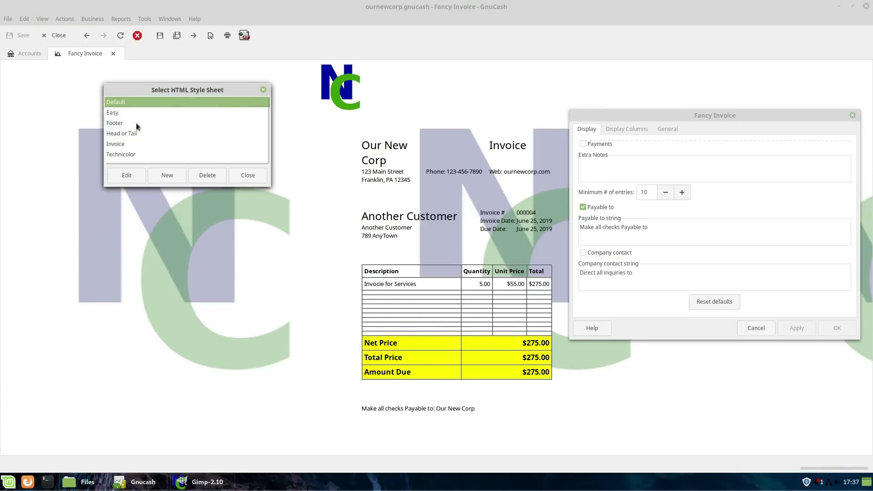
left_click(121, 140)
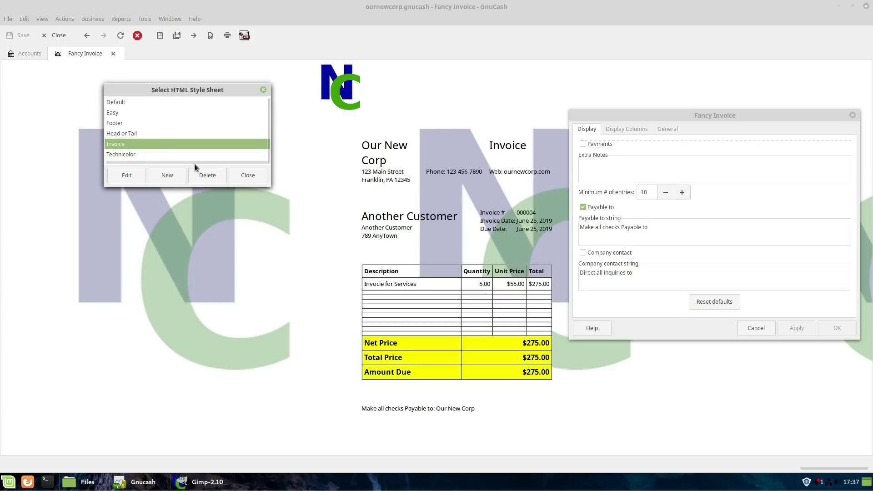
left_click(166, 172)
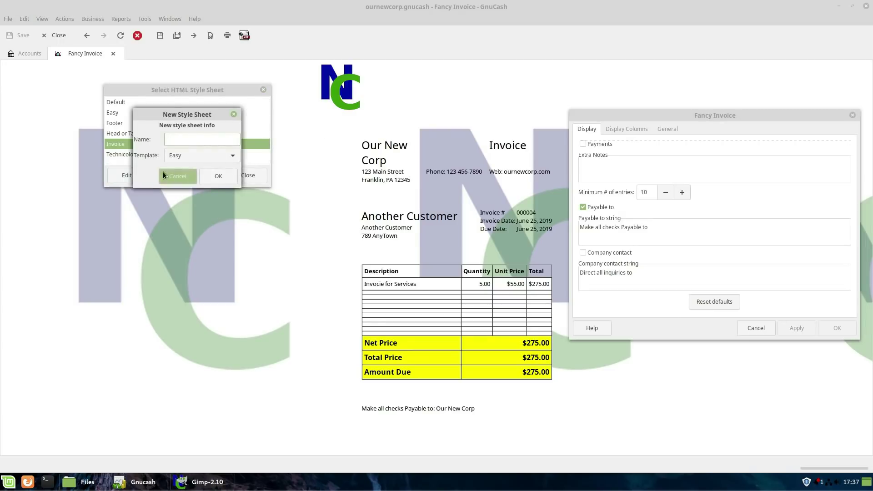
left_click(168, 175)
left_click(127, 175)
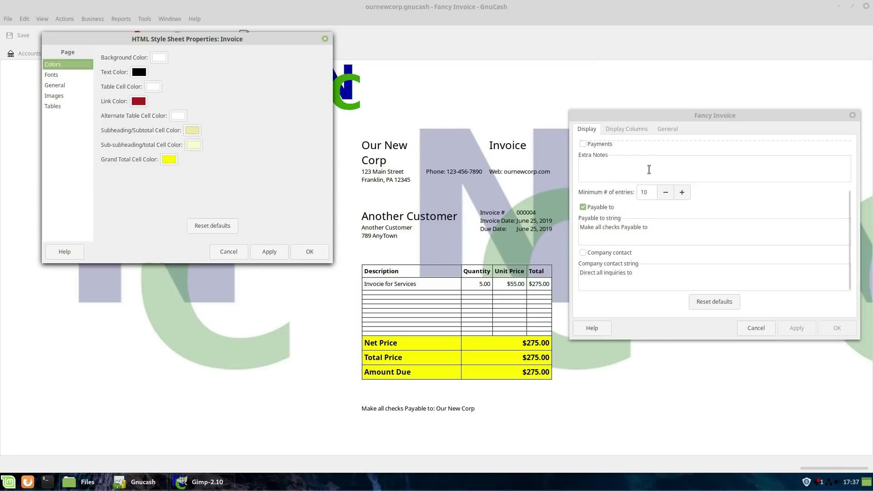
left_click_drag(137, 41, 112, 154)
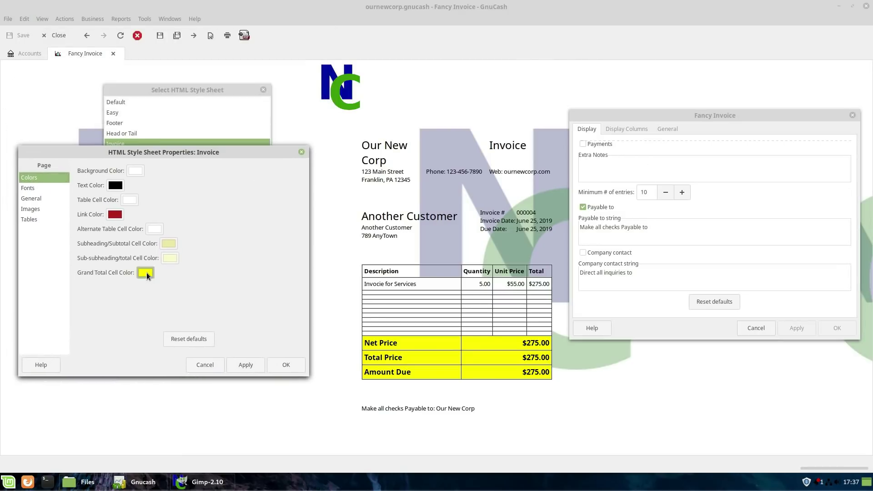
Set the style sheet's grand total cell color to light blue and refresh the report by switching its stylesheet to Easy and back to Invoice.
left_click(146, 273)
left_click(164, 227)
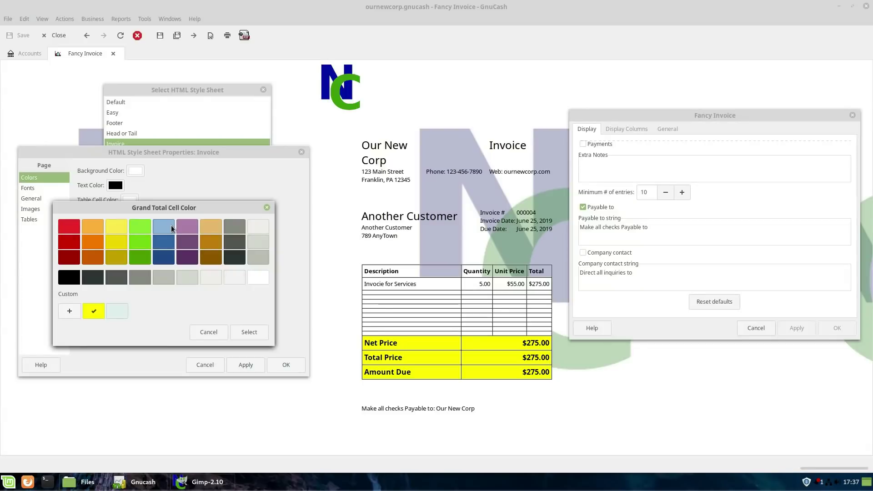
left_click(250, 332)
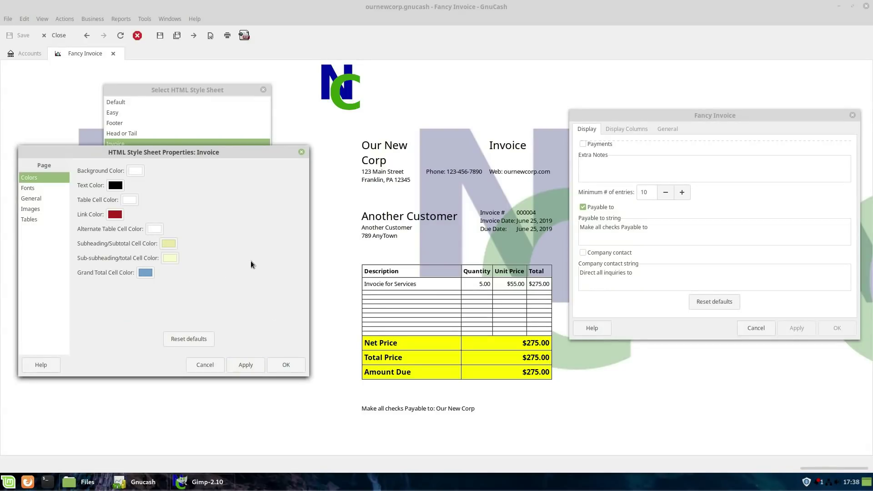
left_click(668, 129)
left_click(644, 164)
left_click(637, 191)
left_click(657, 165)
left_click(643, 228)
left_click(791, 328)
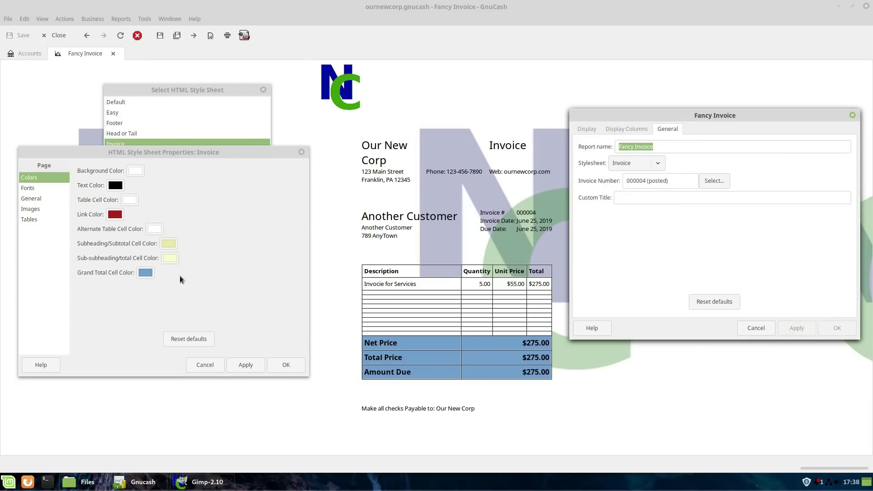
Set the grand total cell color to the pale mint custom color and refresh the report by switching its stylesheet to Footer and back to Invoice.
left_click(145, 273)
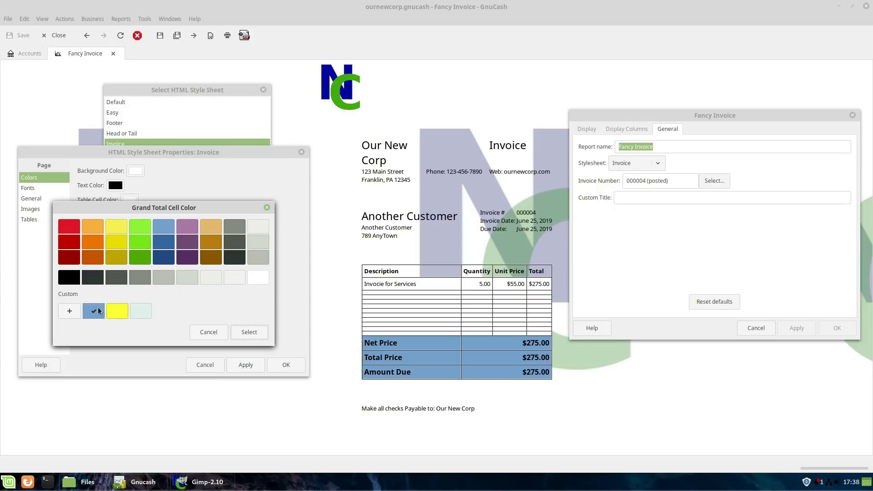
left_click(141, 312)
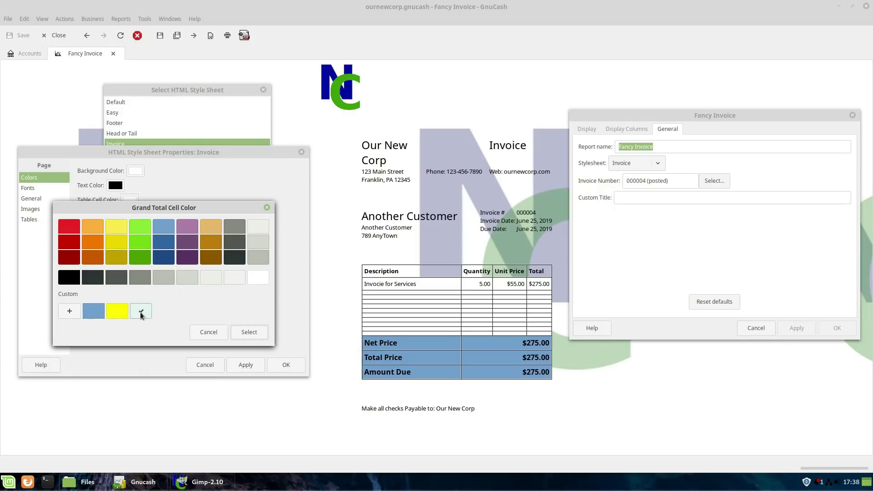
left_click(249, 333)
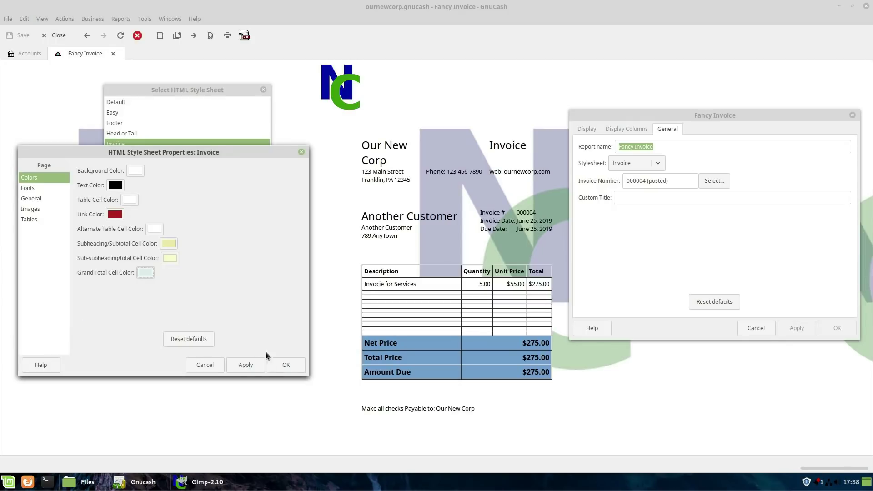
left_click(245, 365)
left_click(637, 163)
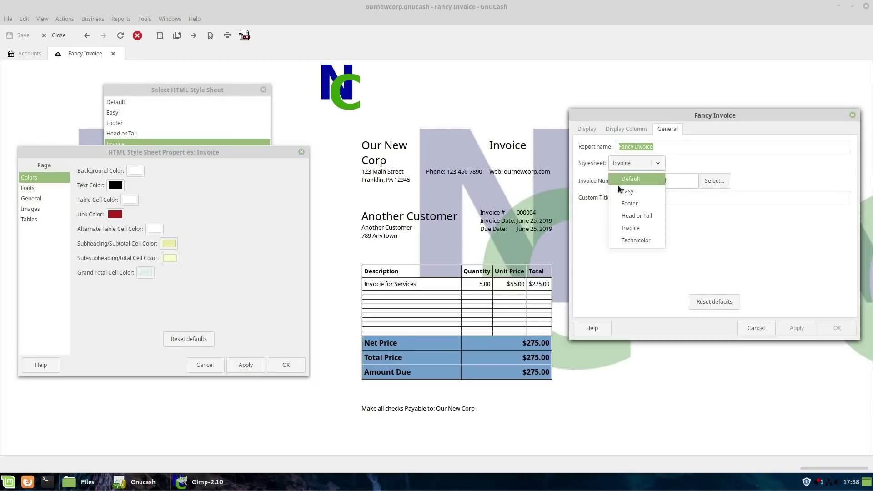
left_click(630, 202)
left_click(643, 164)
left_click(637, 227)
left_click(804, 328)
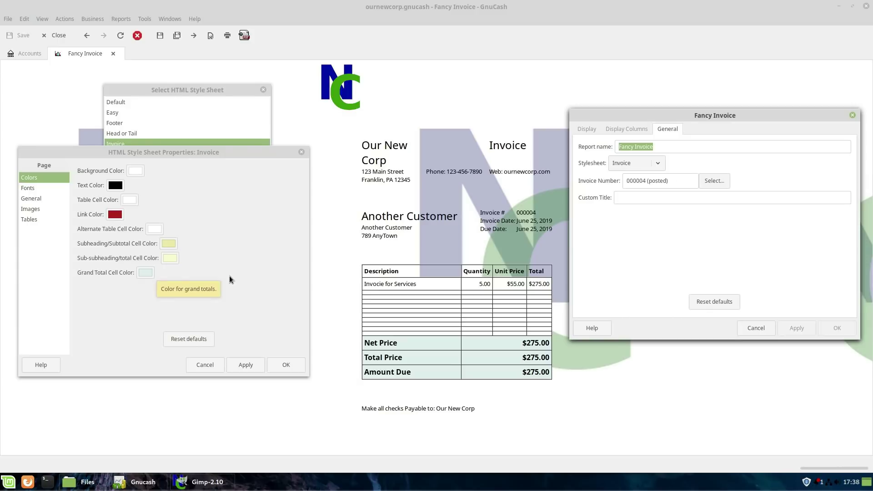
Set the Invoice style sheet's heading banner to logo-address.jpg from the Desktop and apply the change.
left_click(28, 209)
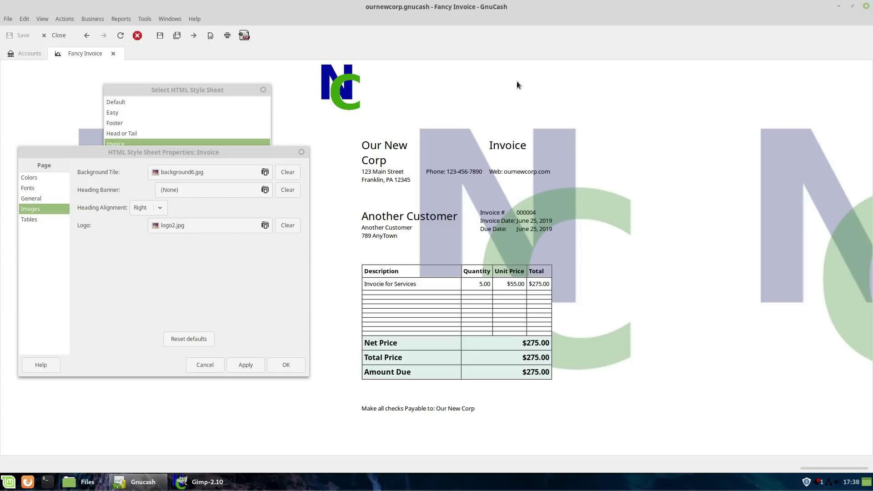
left_click(265, 190)
double_click(86, 181)
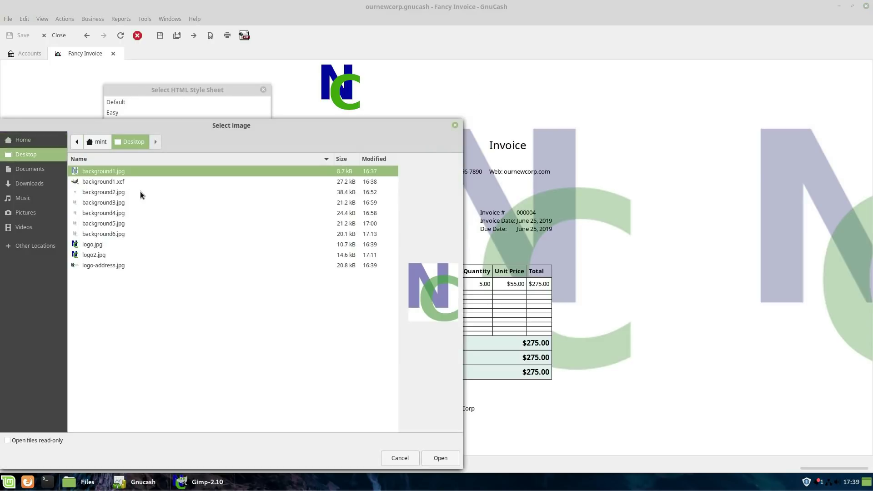
left_click(107, 265)
left_click(439, 458)
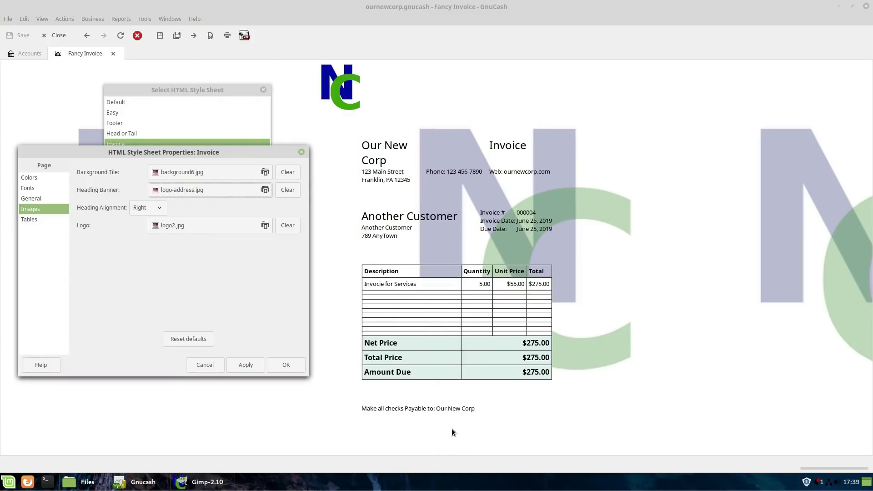
left_click(255, 366)
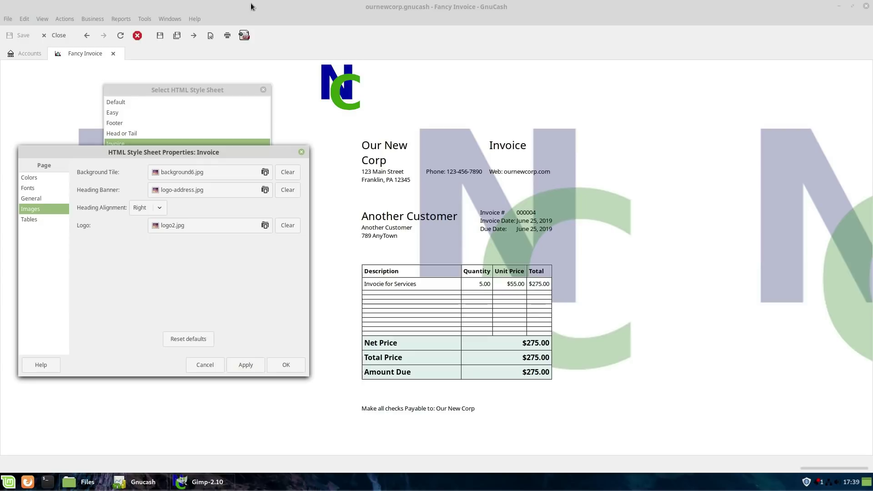
Reopen the report options, switch the stylesheet to Easy and back to Invoice, apply it, and close the options.
left_click(209, 40)
left_click(361, 192)
left_click(356, 214)
left_click(368, 191)
left_click(354, 253)
left_click(530, 353)
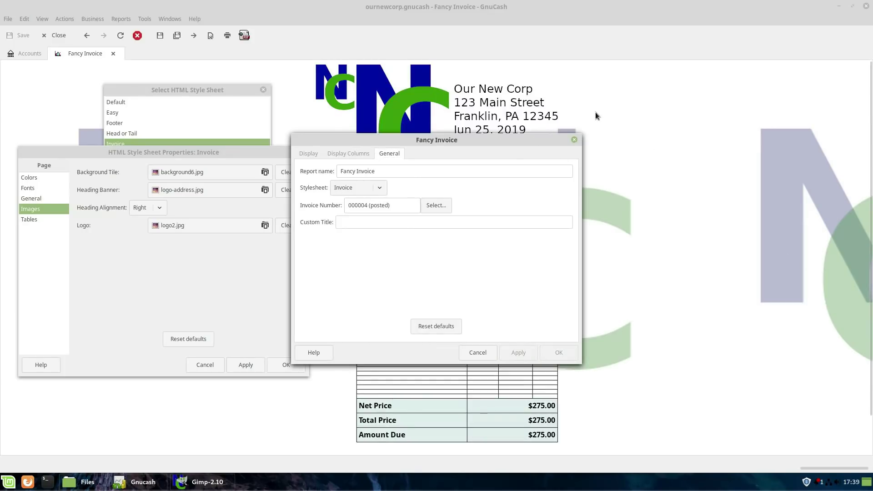
left_click(574, 140)
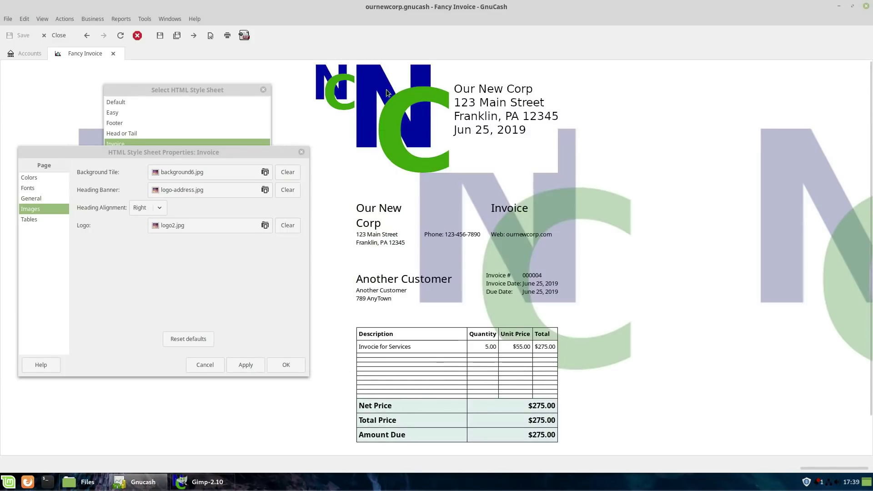
Try Center as the style sheet's heading alignment, and set it to Left instead.
left_click(160, 208)
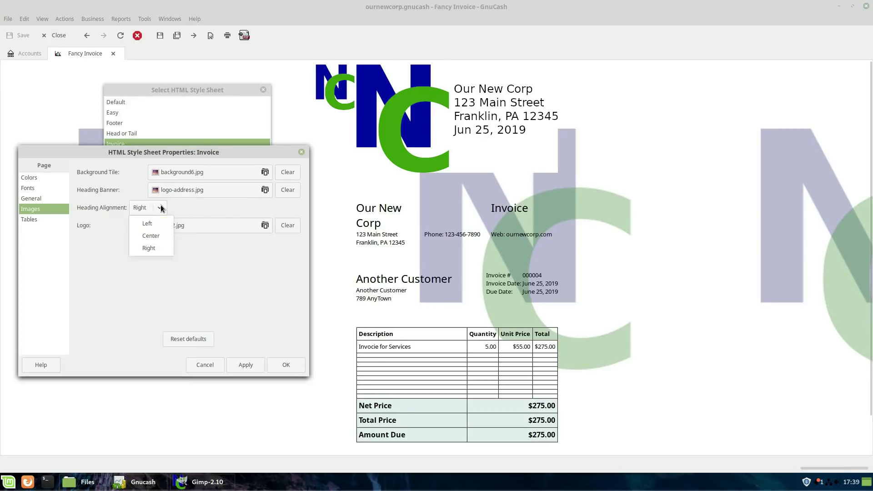
left_click(148, 236)
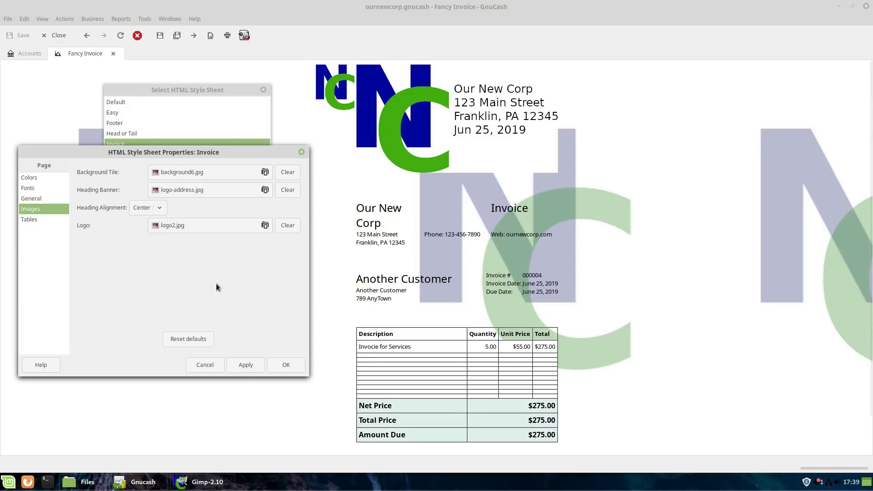
left_click(148, 208)
left_click(154, 225)
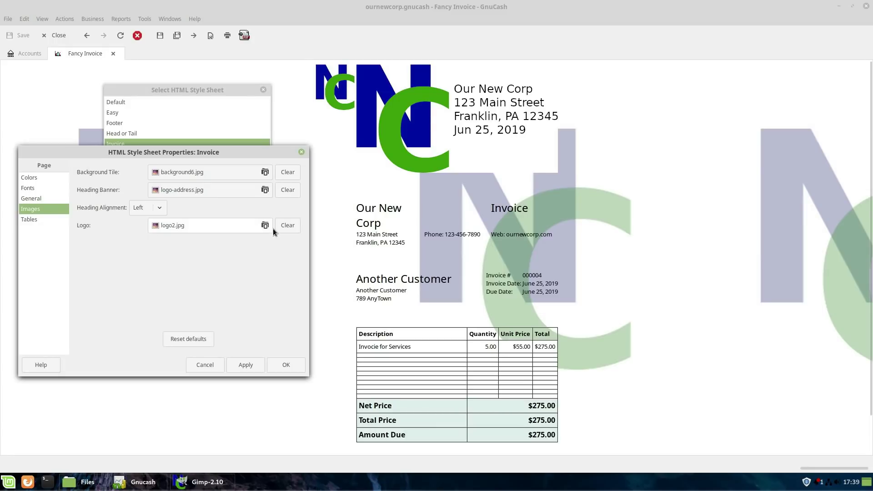
Clear the Invoice style sheet's logo and heading banner, and refresh the report by switching its stylesheet to another one and back to Invoice.
left_click(287, 226)
left_click(287, 190)
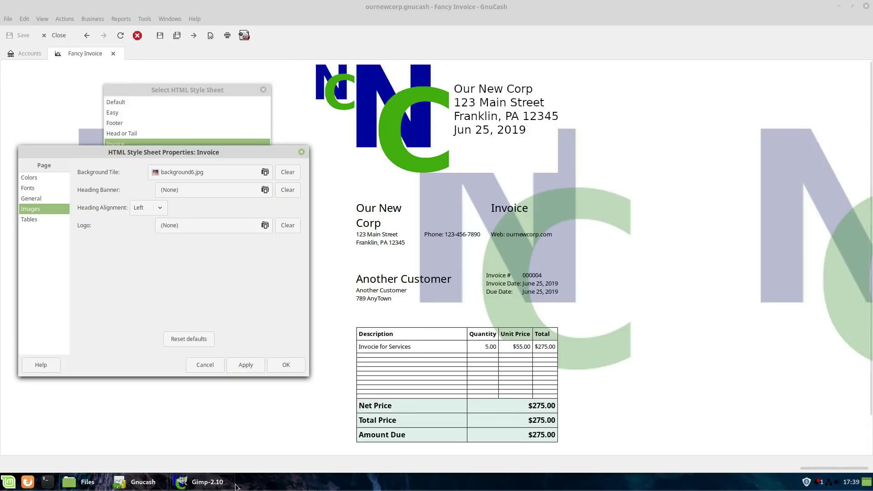
left_click(211, 35)
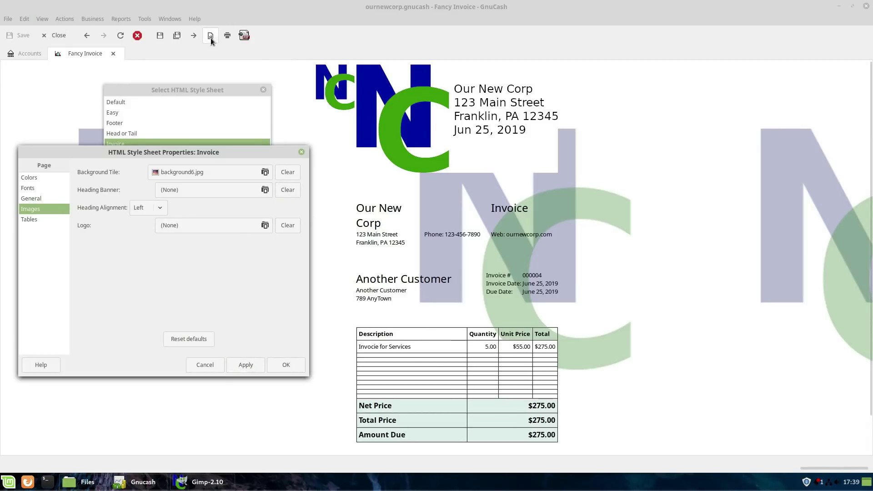
left_click_drag(453, 140, 729, 201)
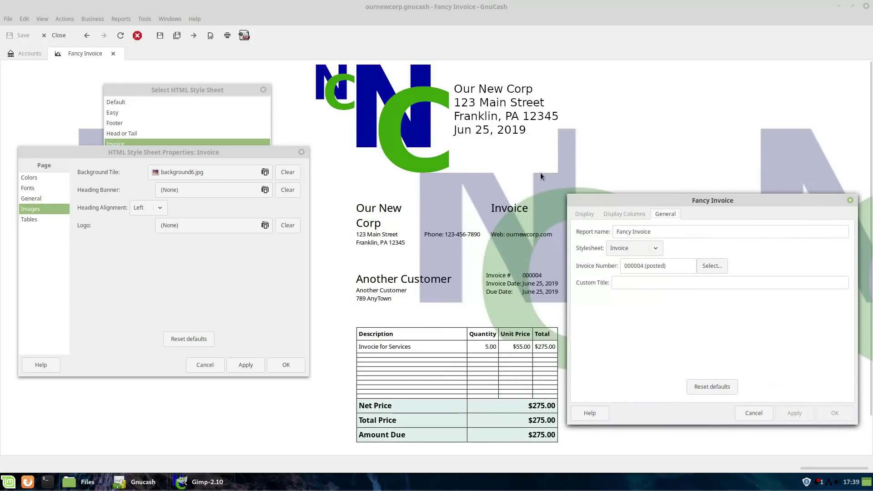
left_click(655, 248)
left_click(637, 279)
left_click(654, 249)
left_click(643, 311)
left_click(809, 418)
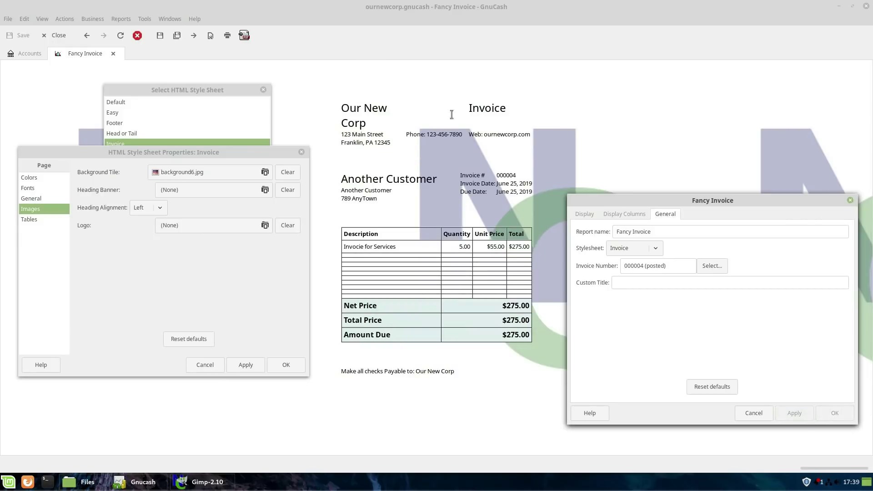
Print the report to file as output.pdf in Documents, replacing the existing file.
left_click(243, 36)
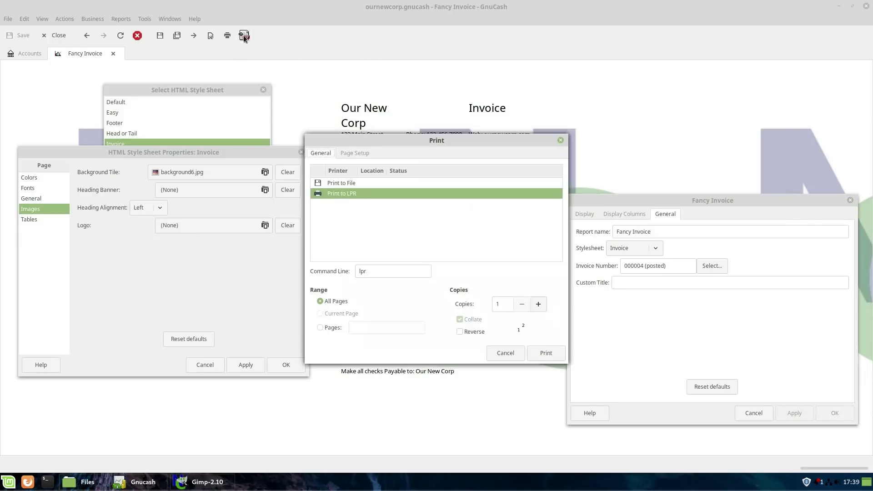
left_click(355, 182)
left_click(558, 350)
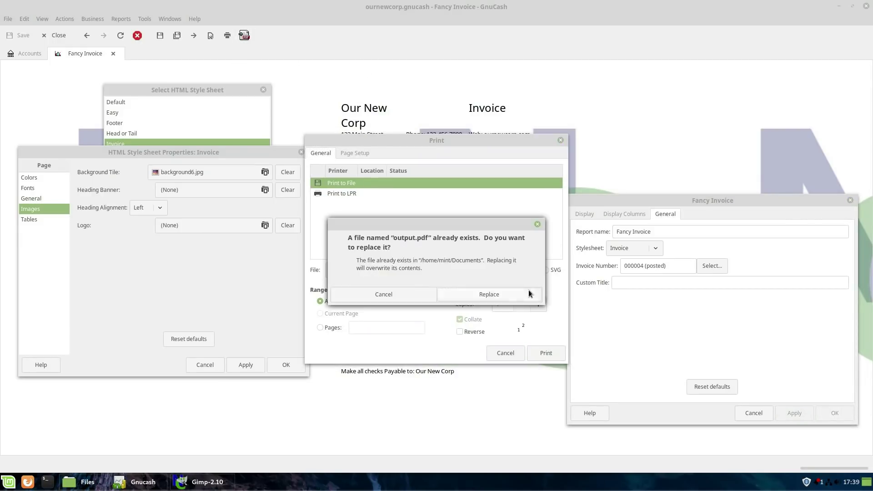
left_click(529, 294)
Switch to the file manager and open output.pdf from the Documents folder to examine the printed invoice.
mouse_move(126, 487)
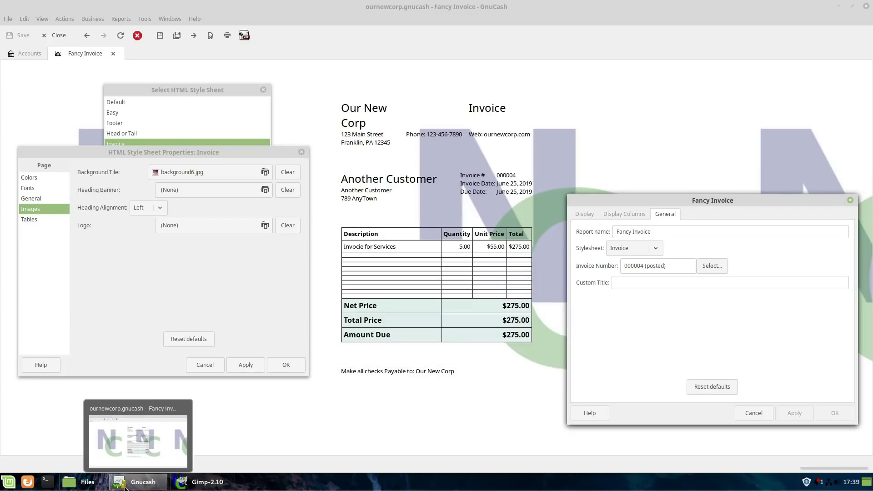
left_click(84, 483)
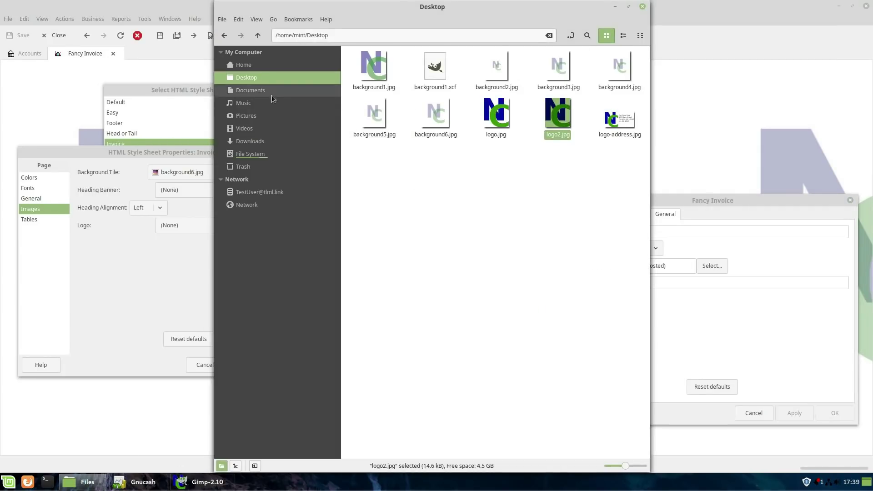
left_click(286, 90)
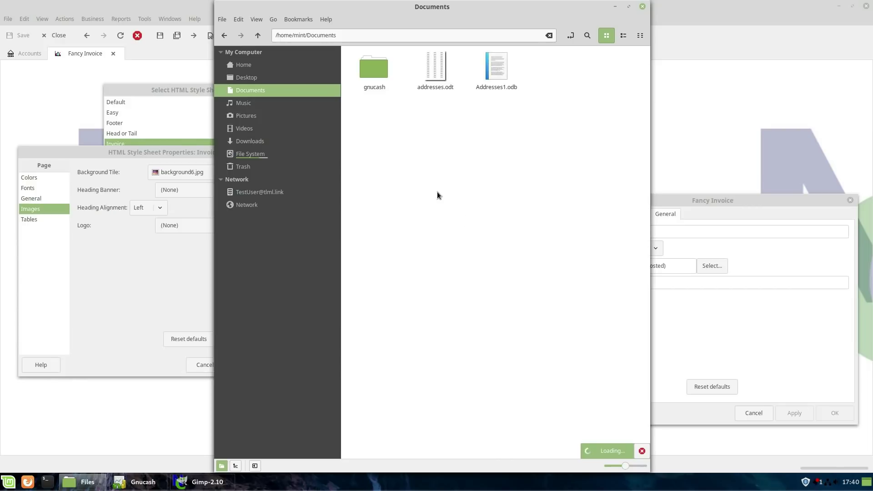
left_click(241, 103)
left_click(245, 92)
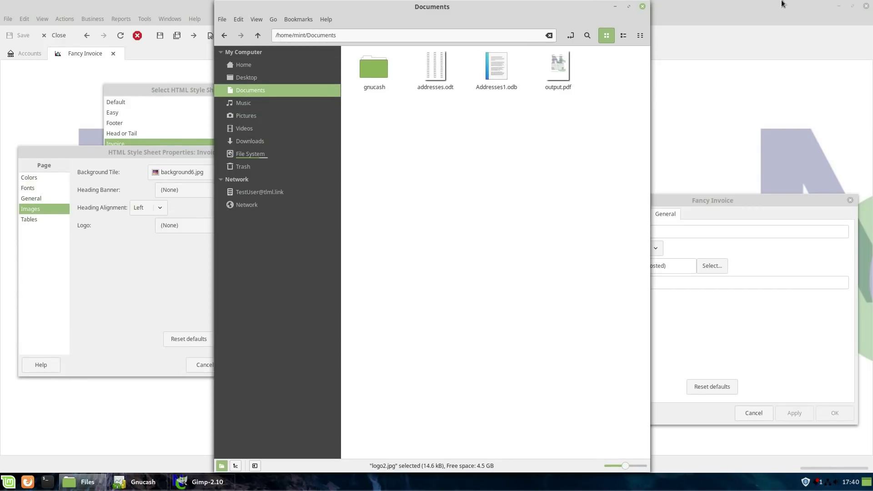
double_click(558, 69)
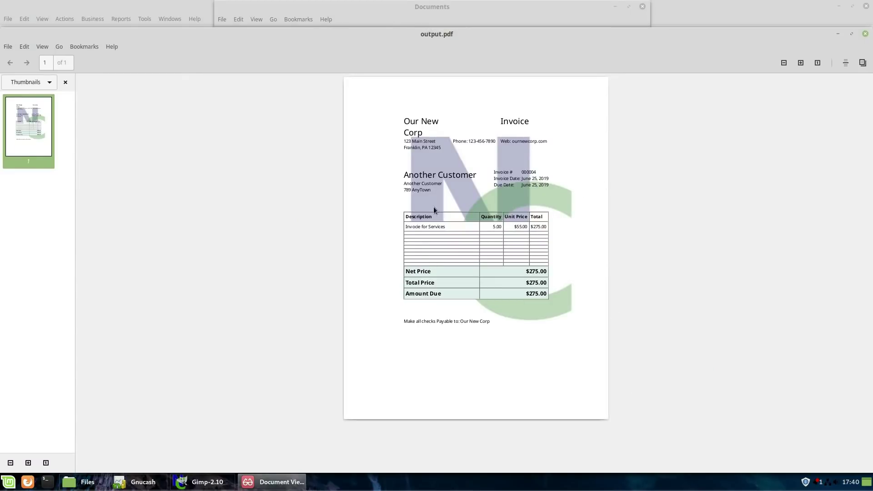
Return to GnuCash and set the Invoice style sheet's logo to logo2.jpg from the Desktop.
left_click(687, 5)
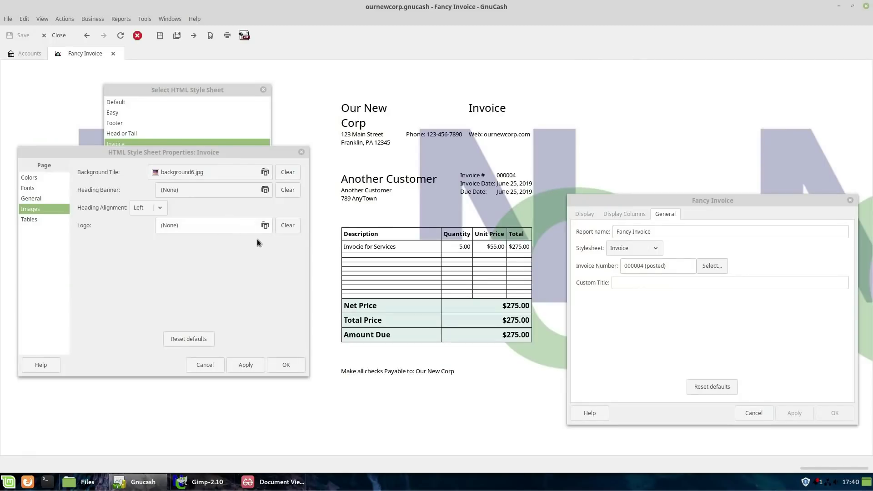
left_click(265, 226)
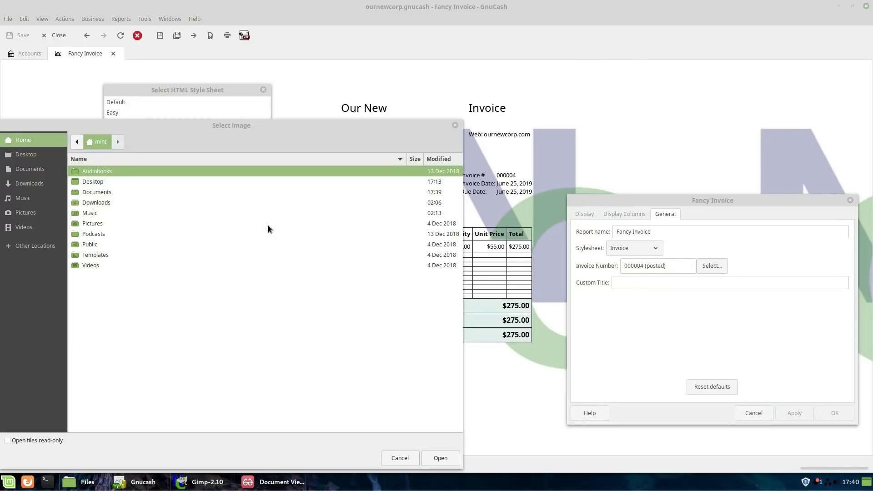
double_click(96, 182)
left_click(97, 255)
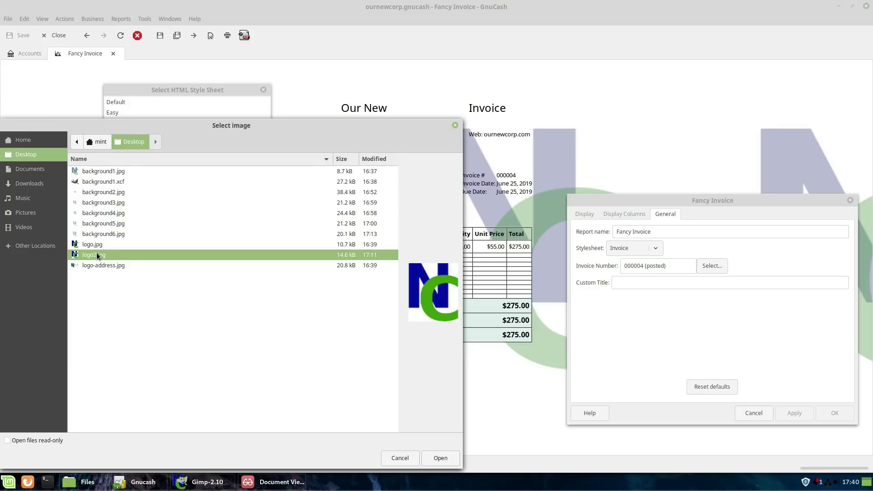
double_click(97, 255)
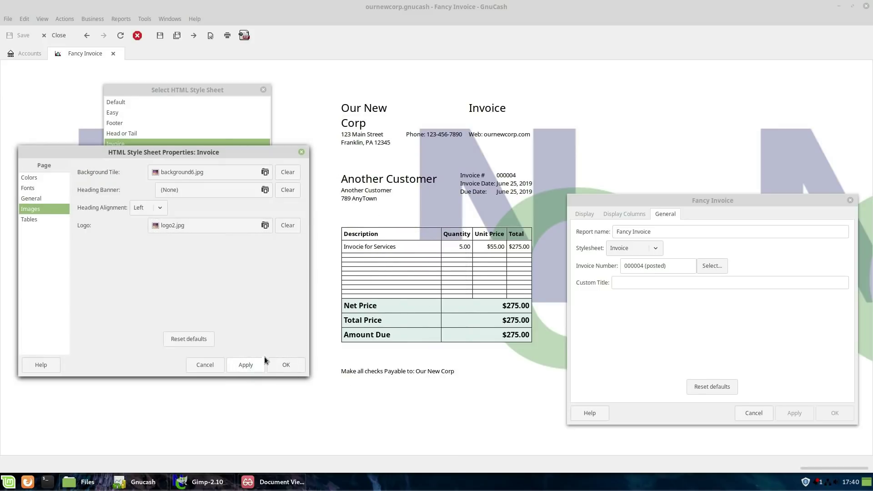
left_click(286, 363)
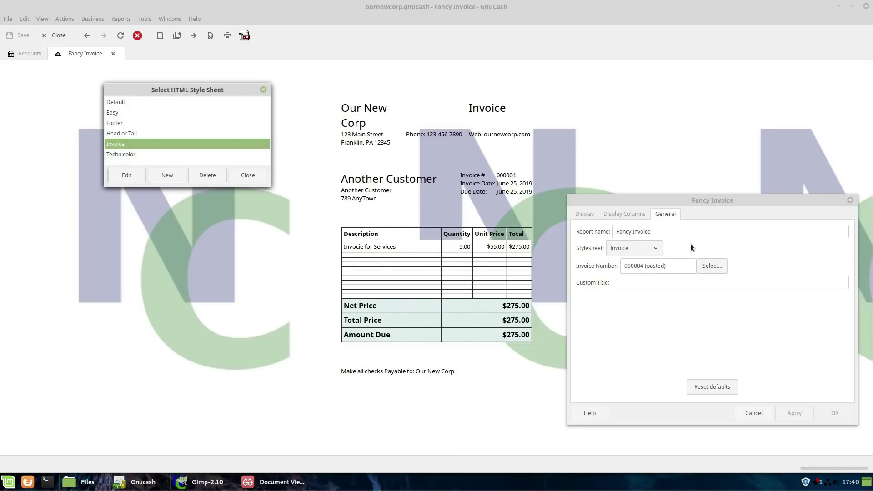
Refresh the report with the logo by switching its stylesheet to another one and back to Invoice, and apply it.
left_click(648, 249)
left_click(640, 262)
left_click(649, 250)
left_click(637, 310)
left_click(801, 414)
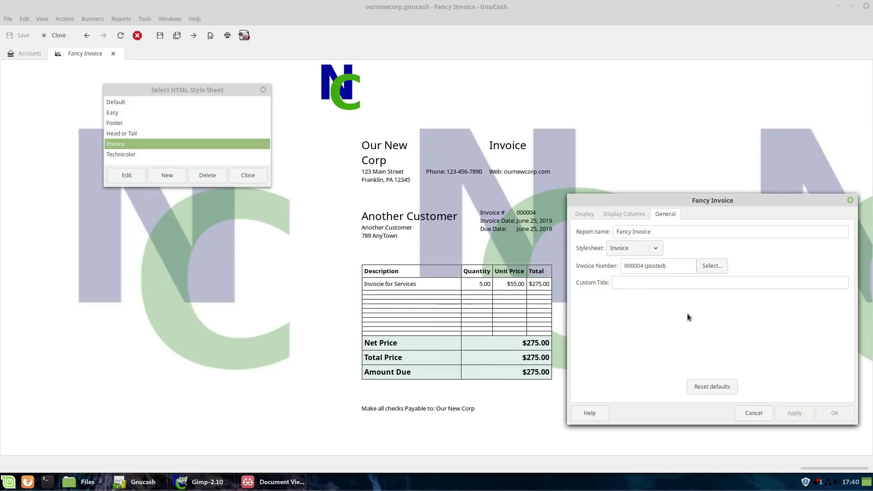
Print the report with its logo to output.pdf, overwriting the existing file, and view the PDF in the document viewer.
left_click(249, 36)
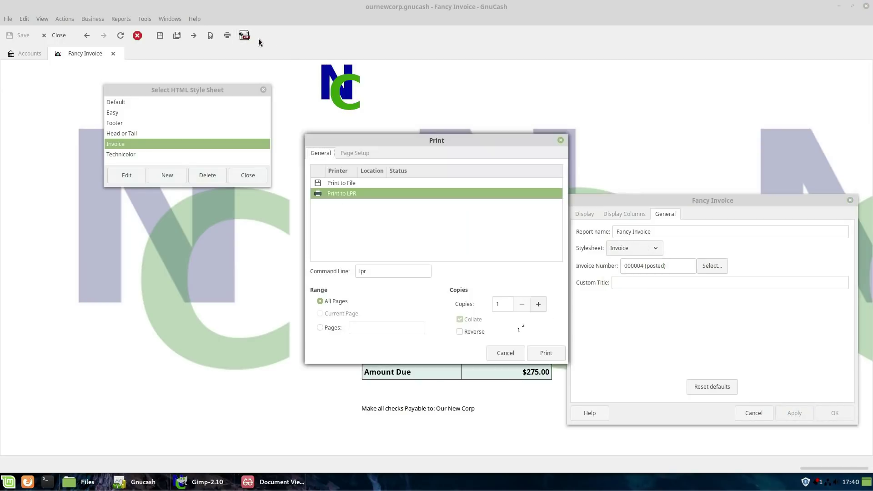
left_click(380, 184)
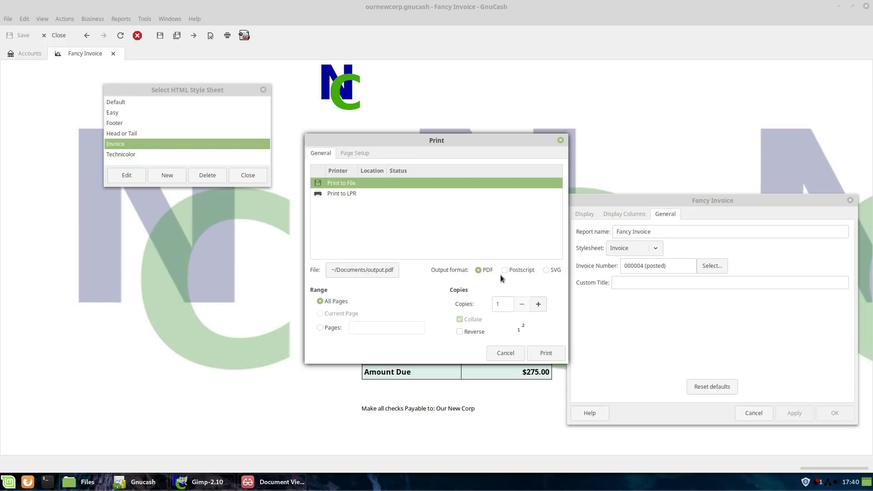
left_click(545, 354)
left_click(467, 295)
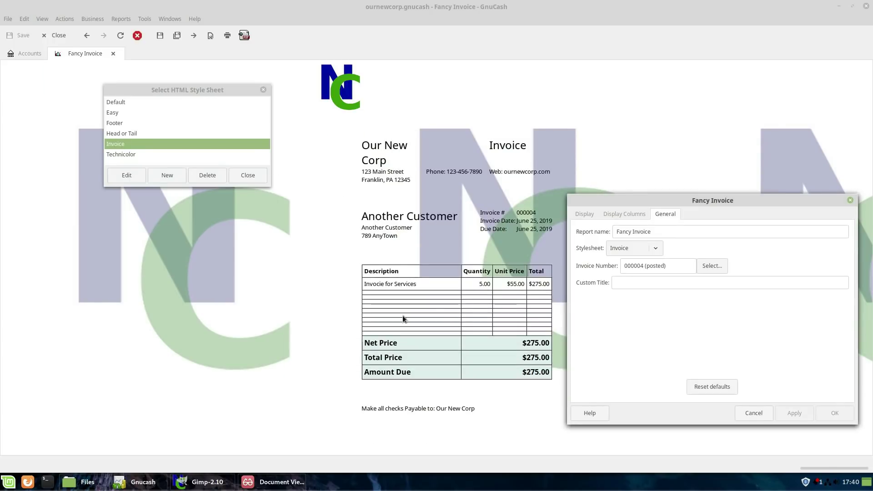
left_click(293, 480)
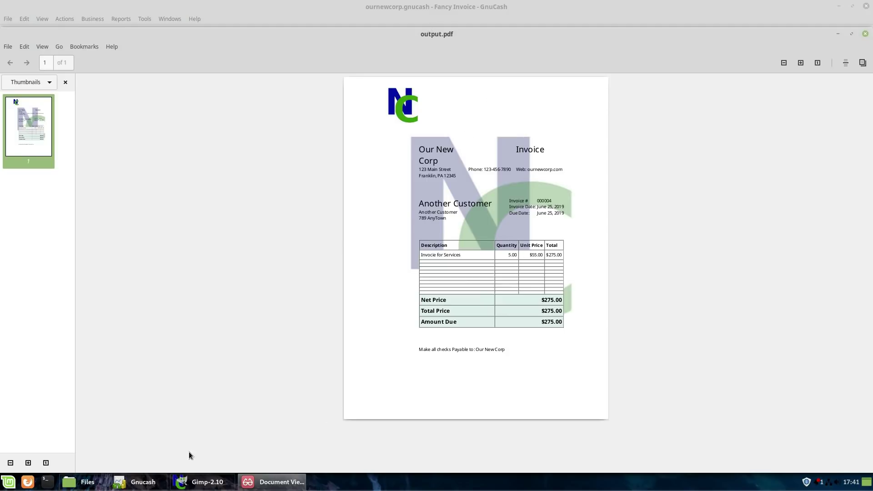
Back in GnuCash, clear the Invoice style sheet's logo and set its heading banner to logo2.jpg from the Desktop.
left_click(144, 483)
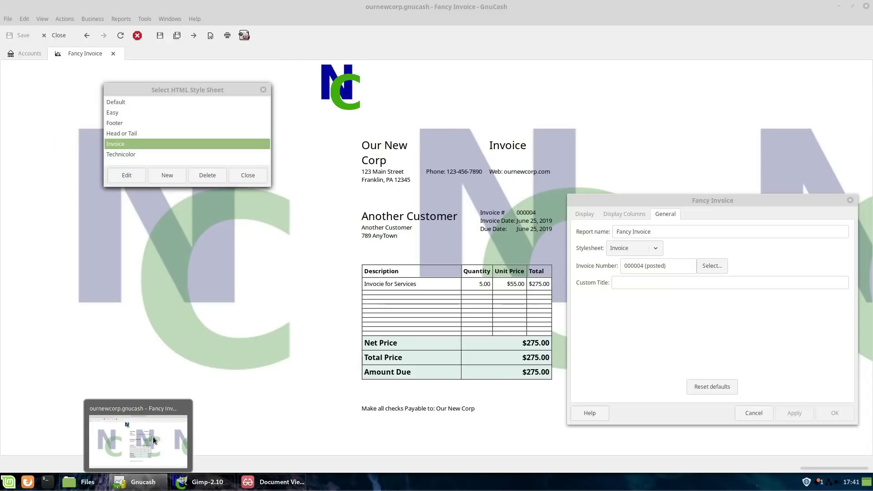
left_click(122, 176)
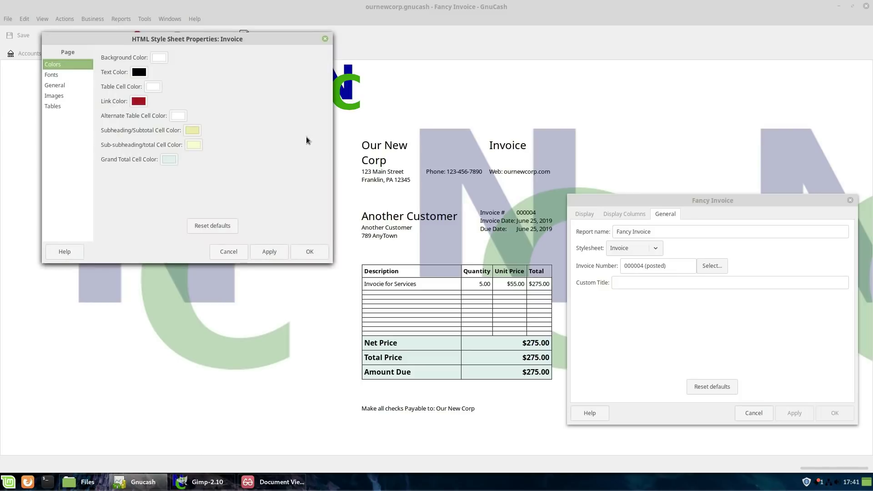
left_click(54, 96)
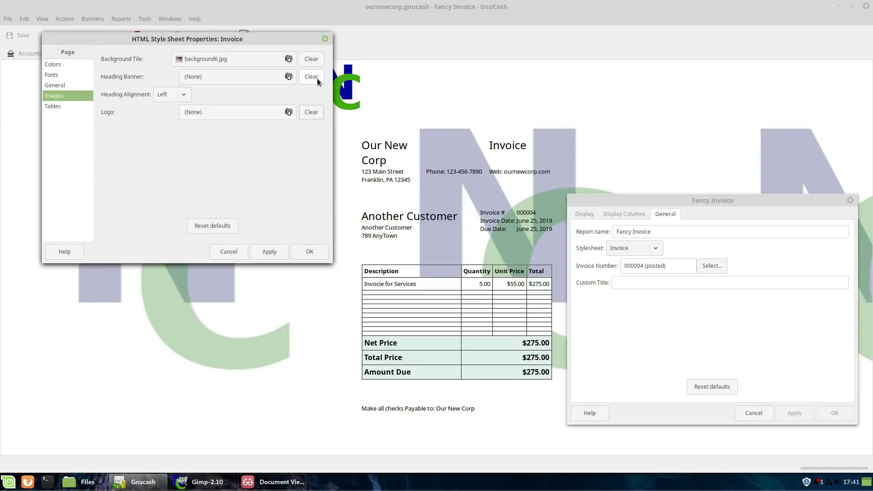
left_click(288, 77)
double_click(94, 65)
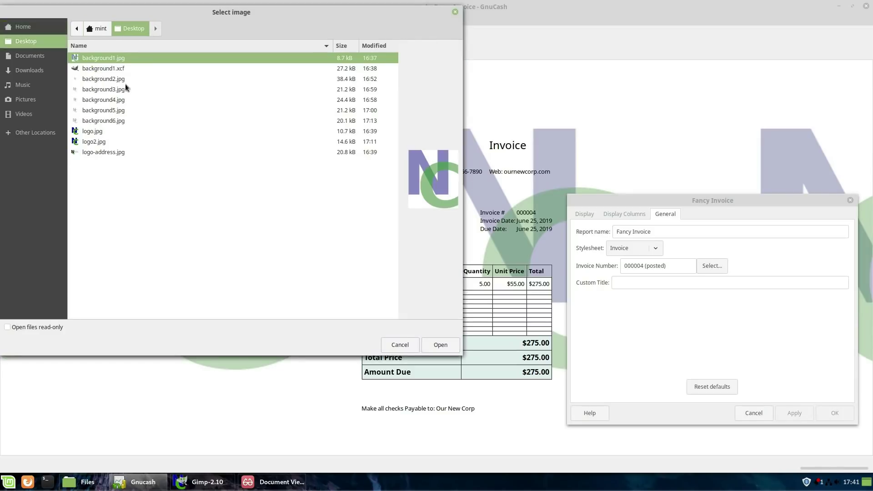
left_click(100, 143)
double_click(100, 144)
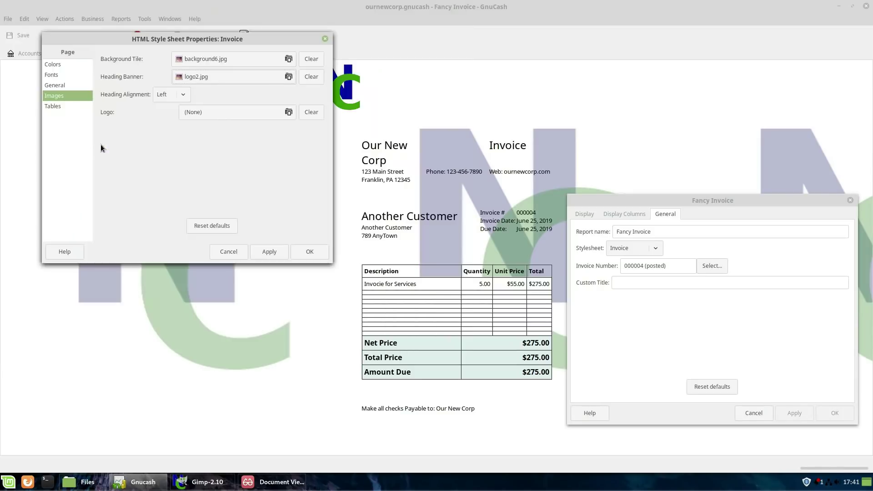
Set the style sheet's heading alignment to Center and save the style sheet properties.
left_click(183, 96)
left_click(178, 123)
left_click(272, 251)
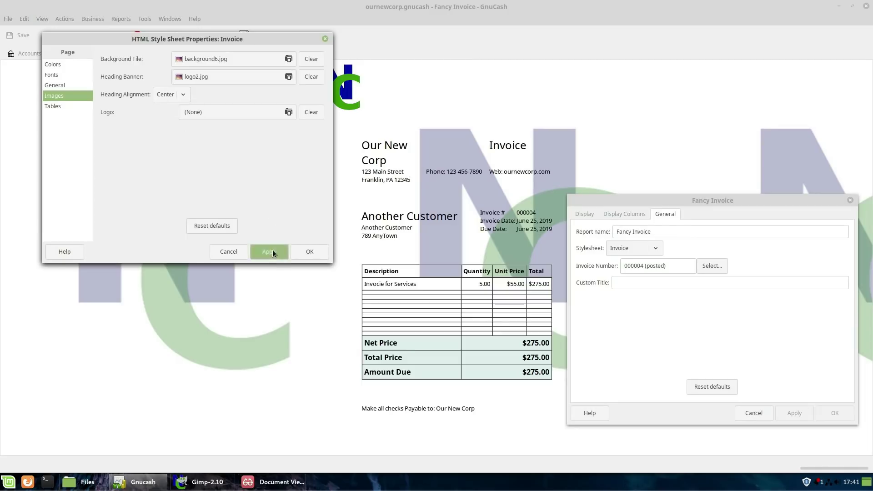
left_click(301, 253)
Refresh the report with the centered banner by switching its stylesheet away and back to Invoice, and apply it.
left_click(635, 244)
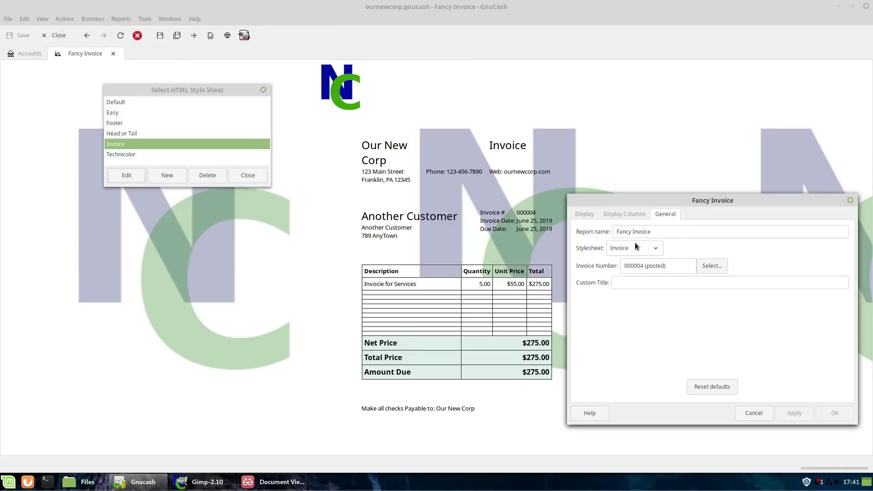
left_click(630, 275)
left_click(640, 248)
left_click(637, 313)
left_click(800, 417)
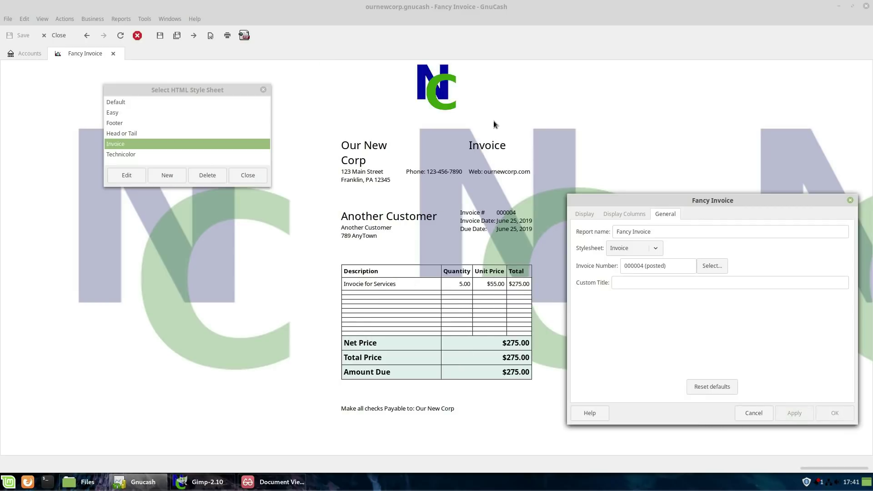
Print the report with the centered banner to output.pdf, replacing the existing file, and view the PDF in the document viewer.
left_click(244, 36)
left_click(400, 183)
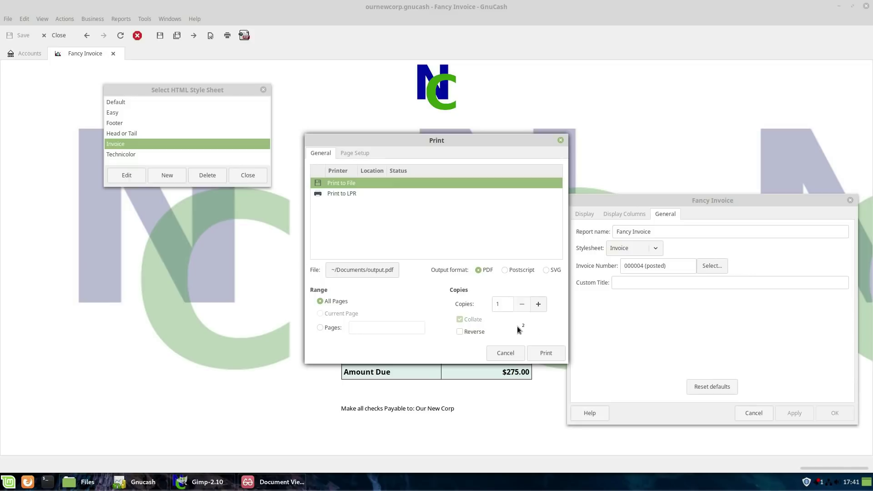
left_click(545, 349)
left_click(488, 294)
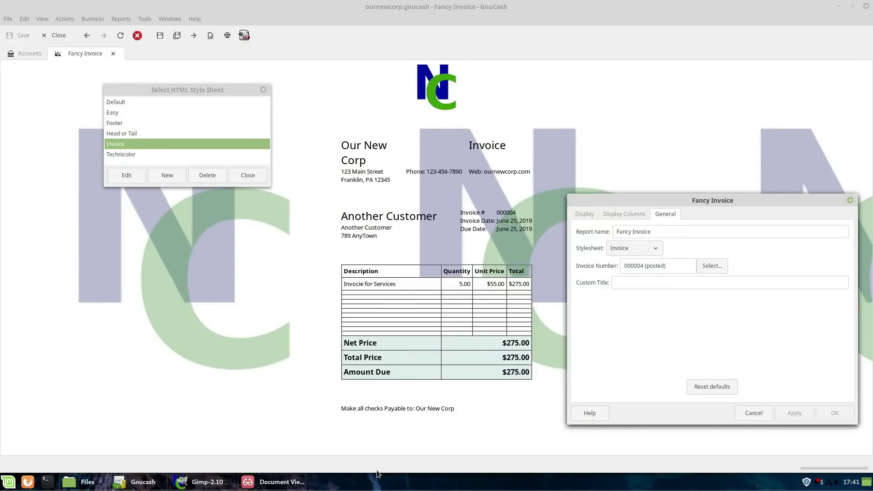
left_click(293, 486)
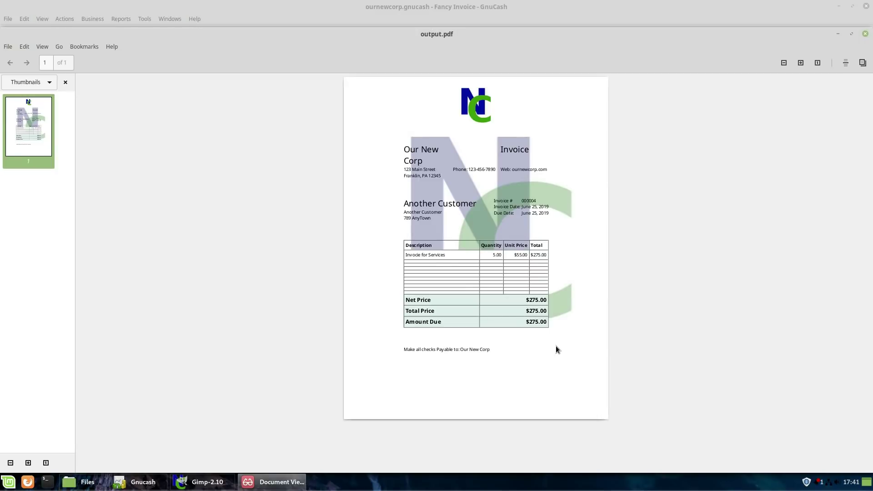
Return to GnuCash, close the style sheet list, and move the report options clear of the invoice.
left_click(730, 15)
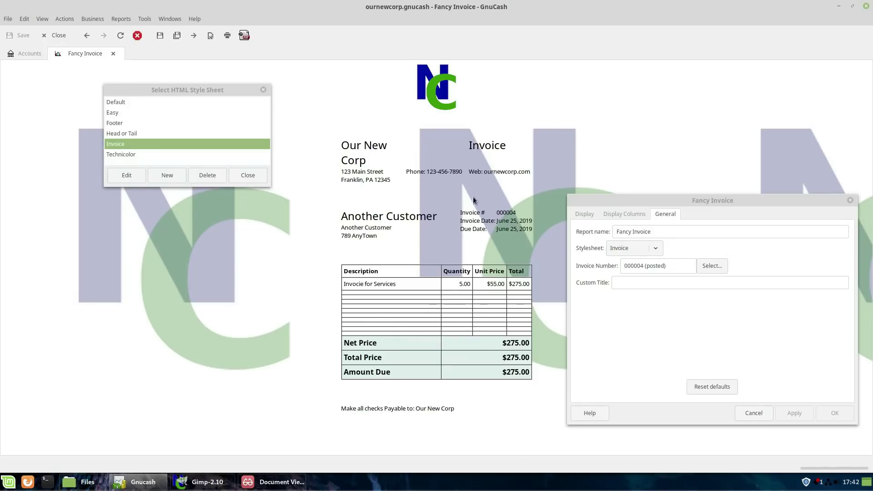
left_click(246, 173)
left_click_drag(713, 200, 684, 119)
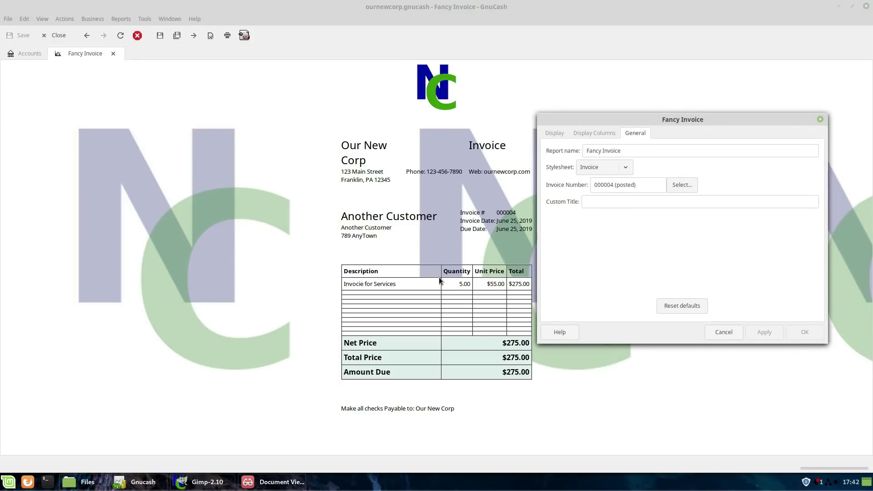
Clear the invoice number in the Fancy Invoice report's options and apply the change.
left_click(671, 186)
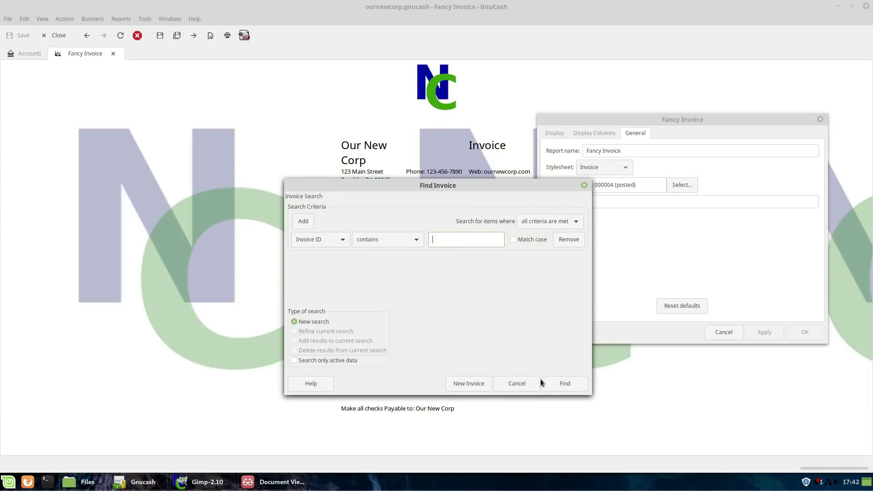
left_click(506, 380)
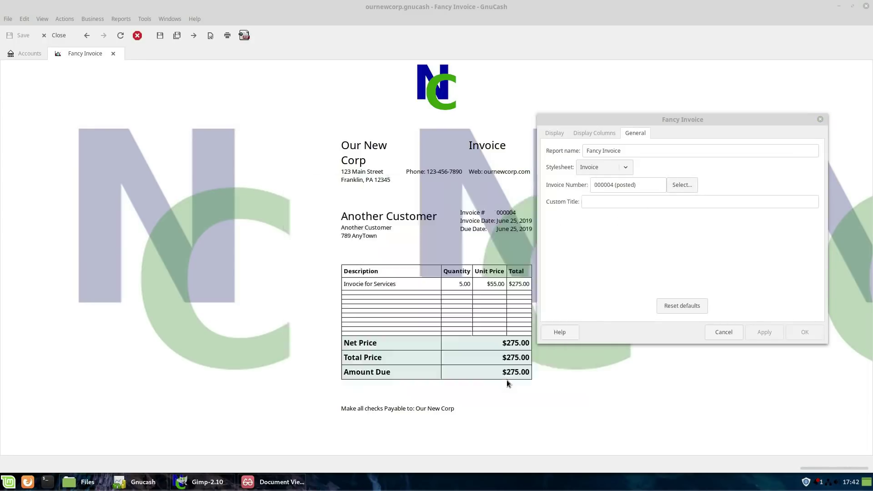
key("BackSpace")
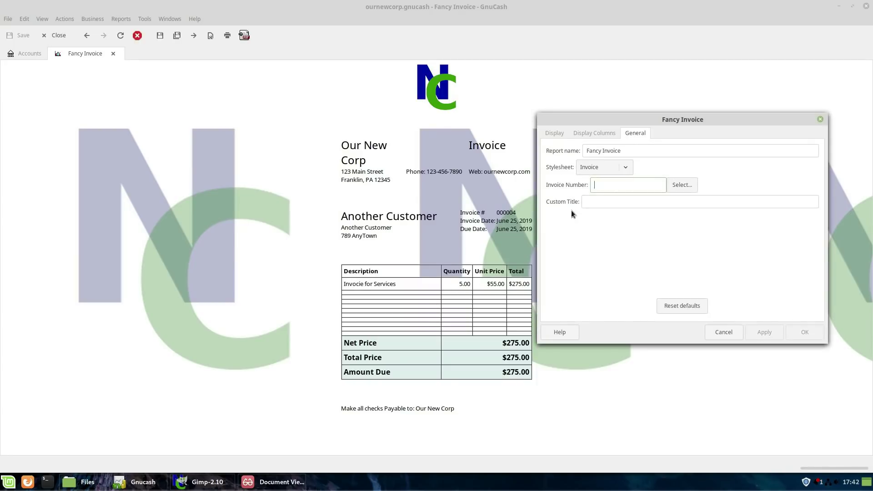
left_click(677, 187)
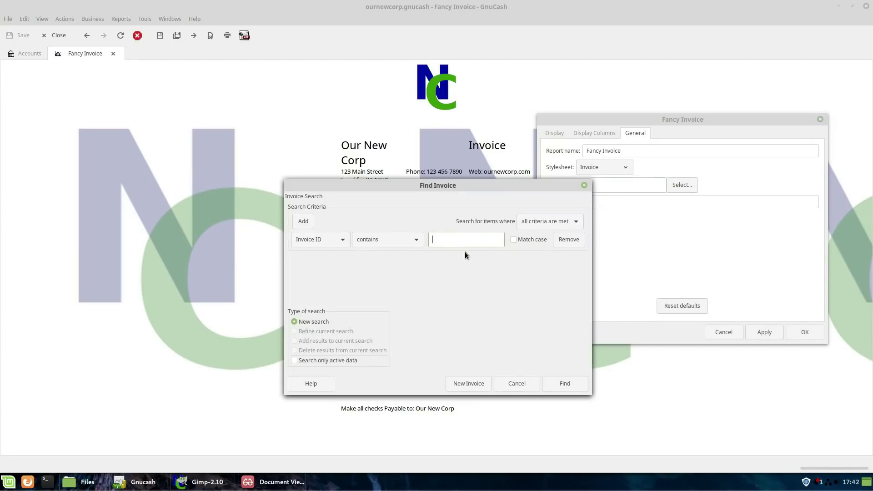
left_click(558, 382)
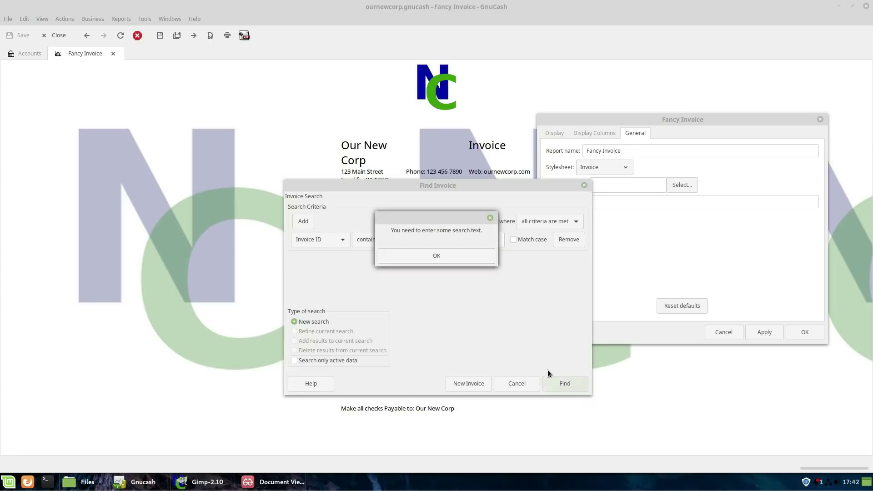
left_click(457, 260)
left_click(514, 384)
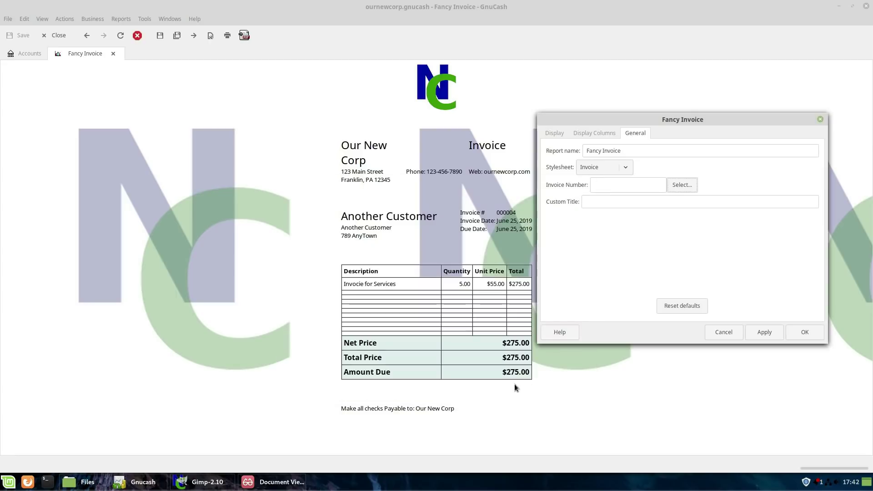
left_click(765, 334)
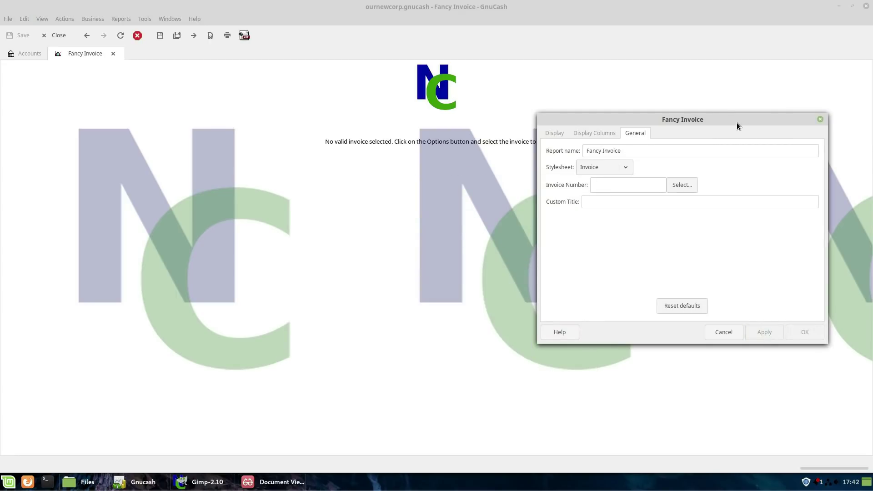
Review the report's display, display column and general options, and close them without changes.
mouse_move(716, 116)
left_mouse_down()
mouse_move(785, 343)
mouse_move(772, 364)
mouse_move(741, 139)
mouse_move(704, 117)
left_mouse_up()
left_click(564, 146)
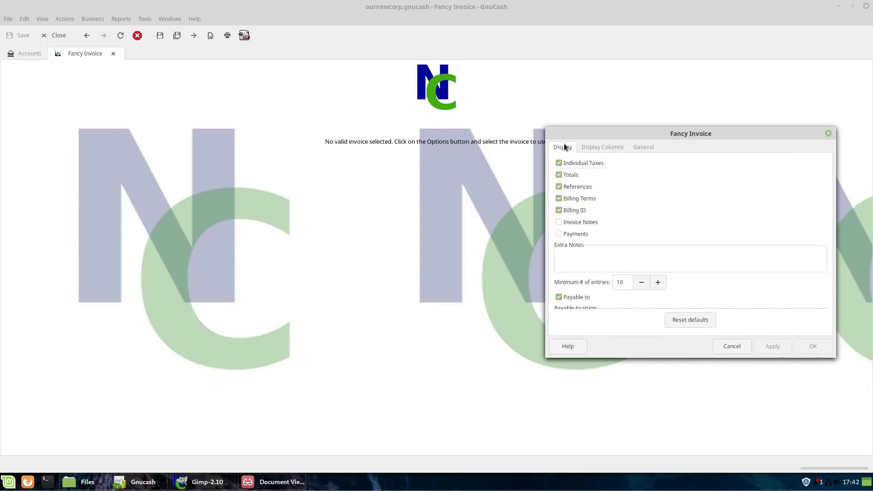
left_click_drag(825, 231, 832, 189)
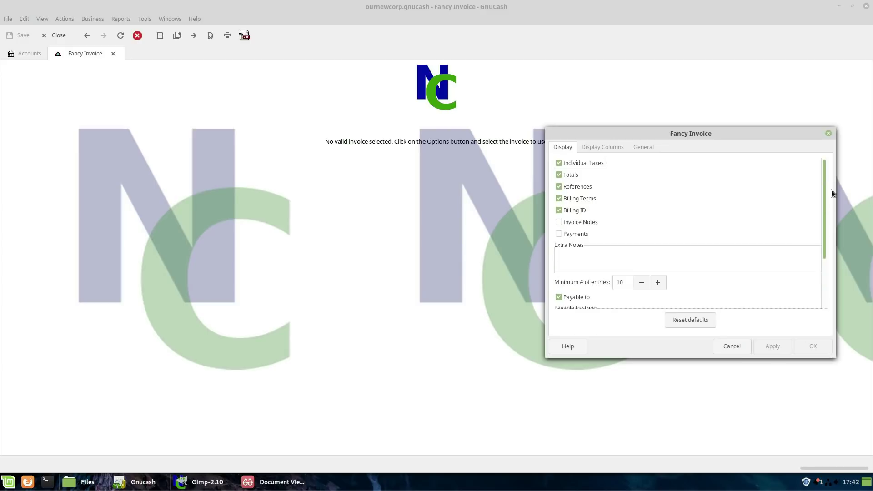
left_click(602, 147)
left_click(644, 148)
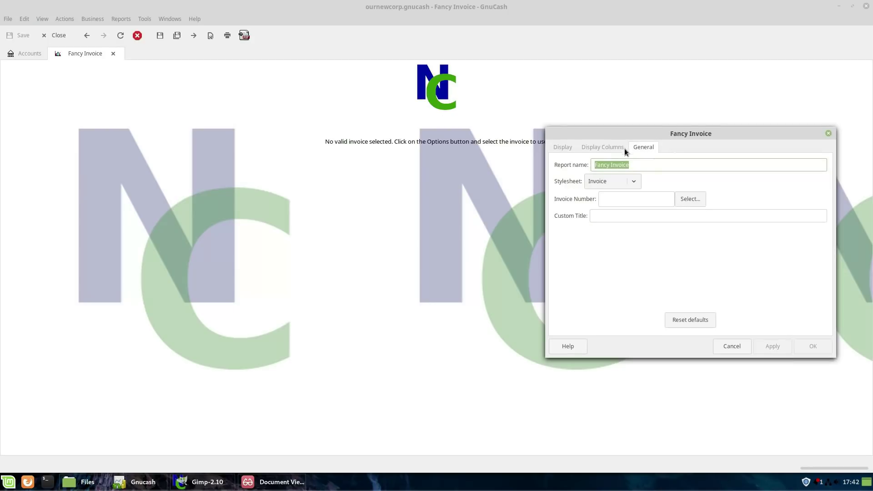
left_click(729, 348)
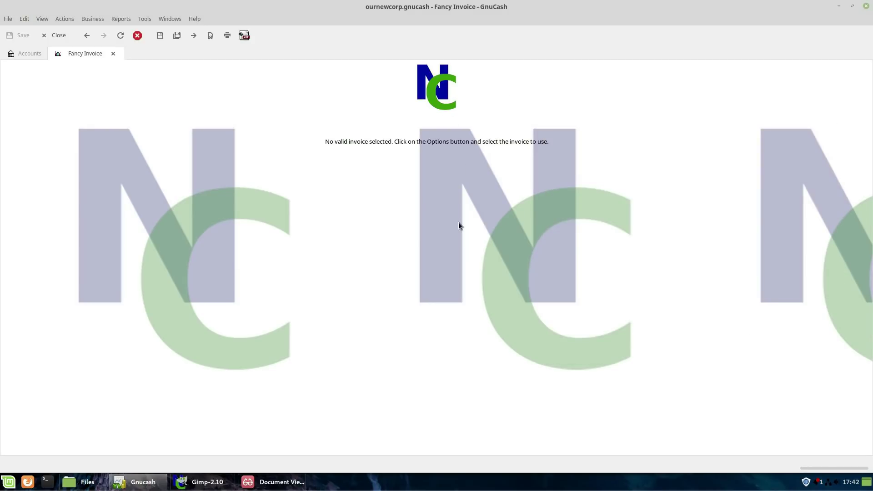
Save the report configuration under the new name New Invoice and close the list of saved configurations.
left_click(131, 21)
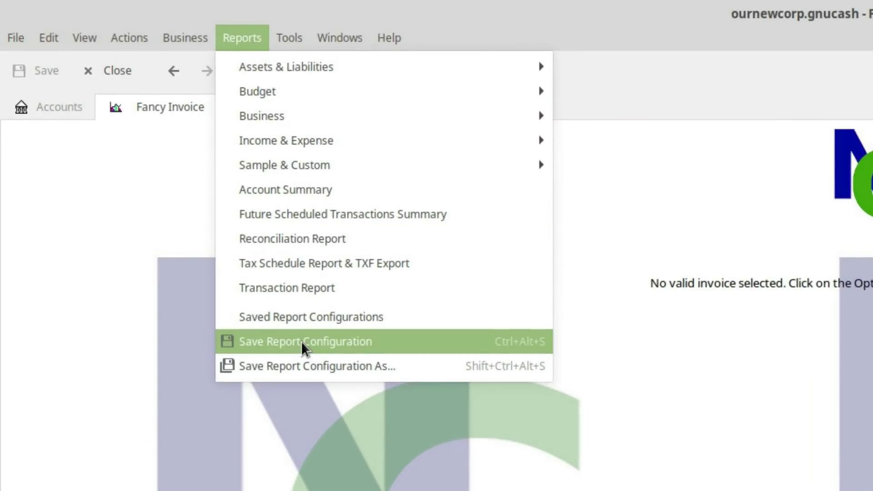
left_click(317, 367)
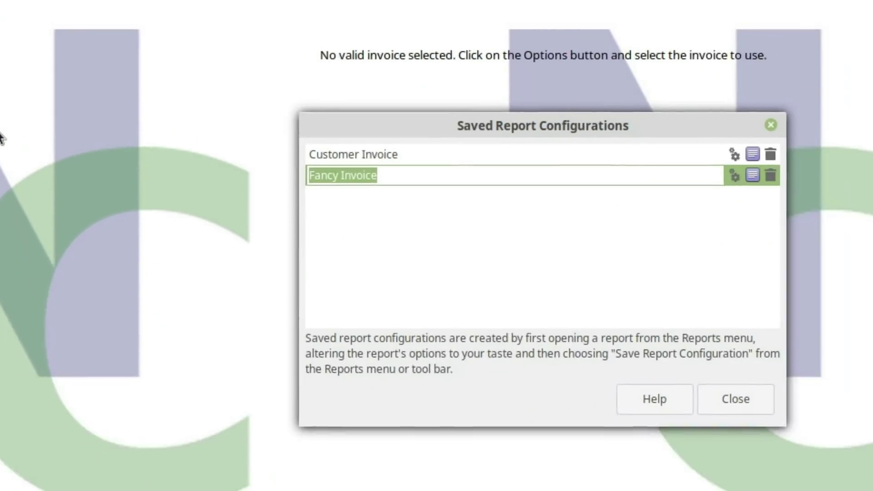
type("New Invoice")
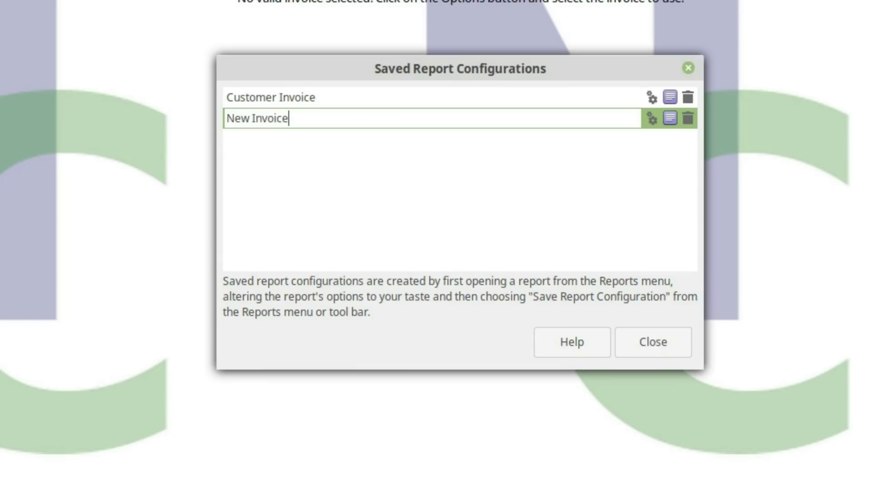
key("Return")
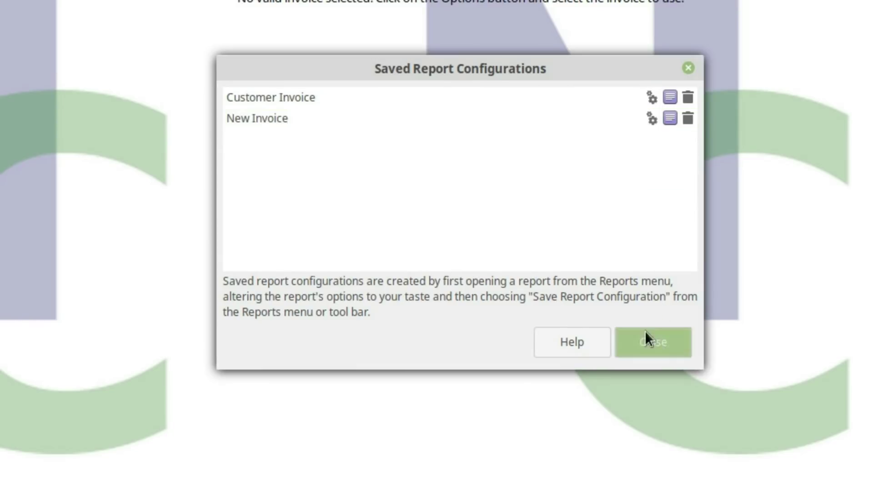
left_click(650, 342)
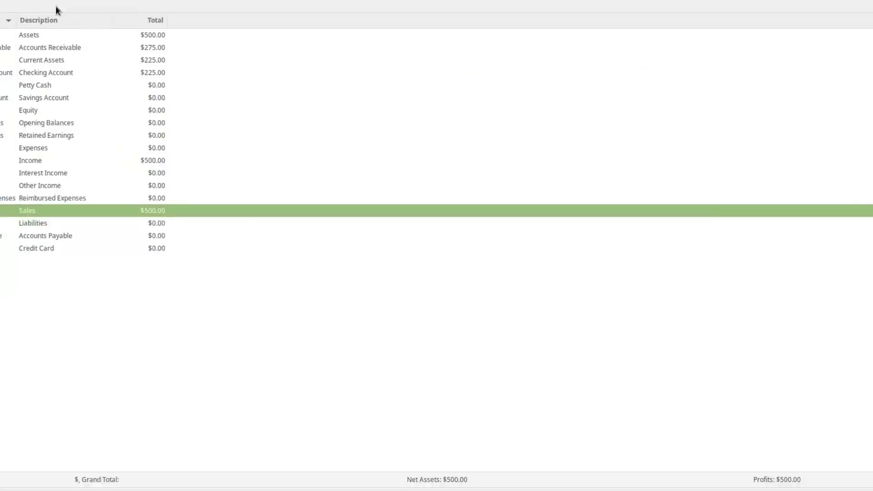
Open the saved report configuration New Invoice.
left_click(120, 19)
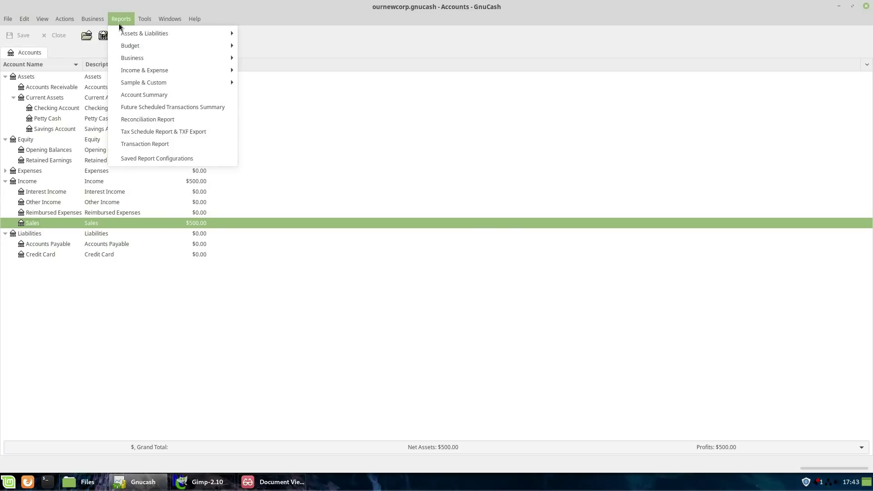
left_click(146, 159)
double_click(334, 202)
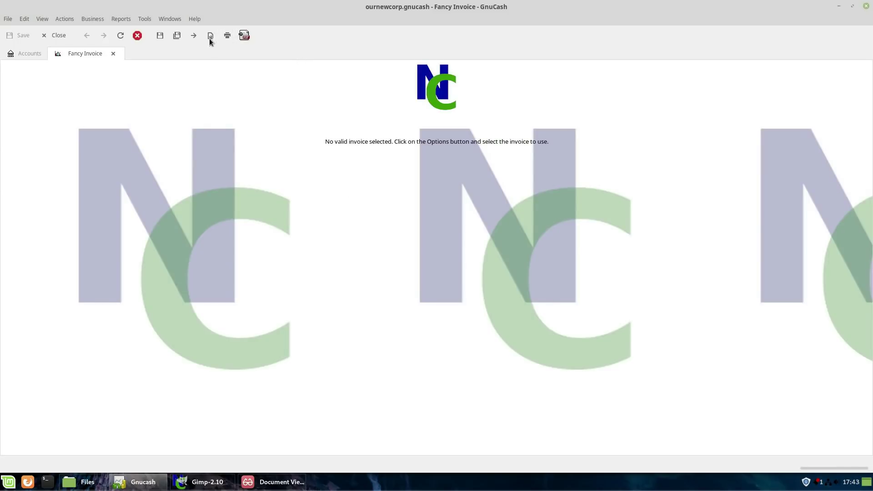
Select the posted invoice 000004 for the report by searching for invoice IDs containing 4, and accept the options.
left_click(210, 35)
left_click(399, 206)
type("4")
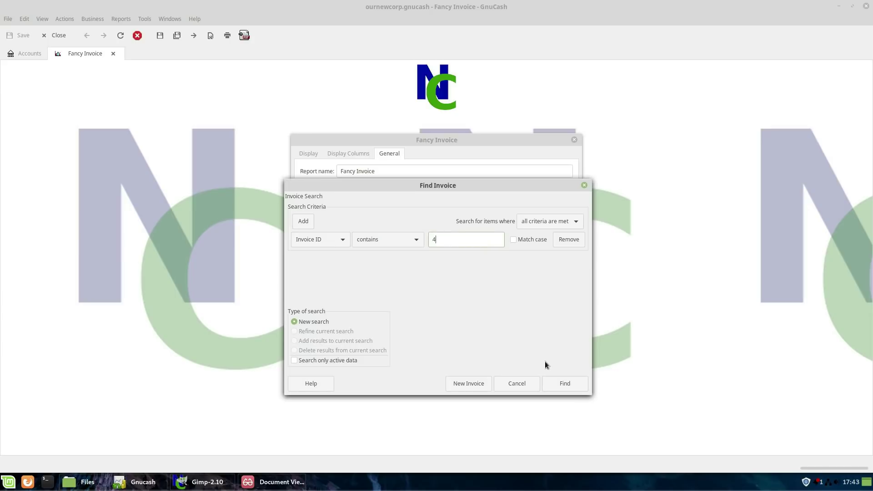
left_click(564, 383)
left_click(517, 268)
left_click(559, 260)
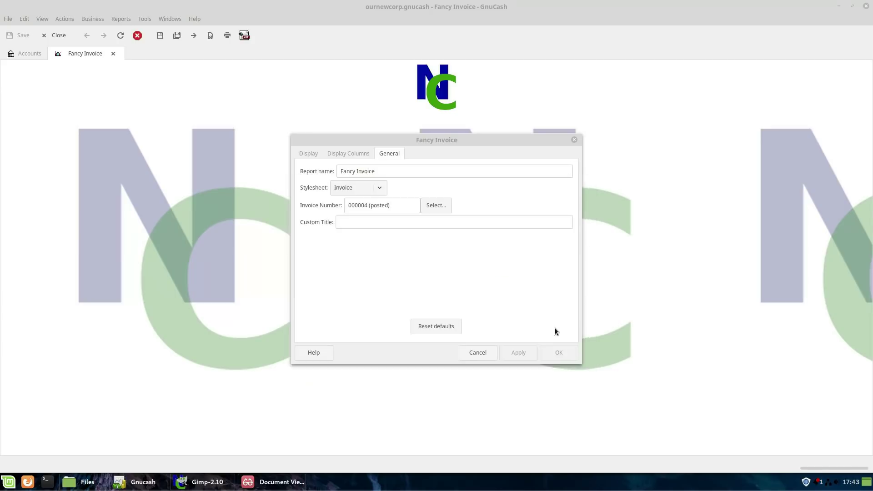
left_click(560, 351)
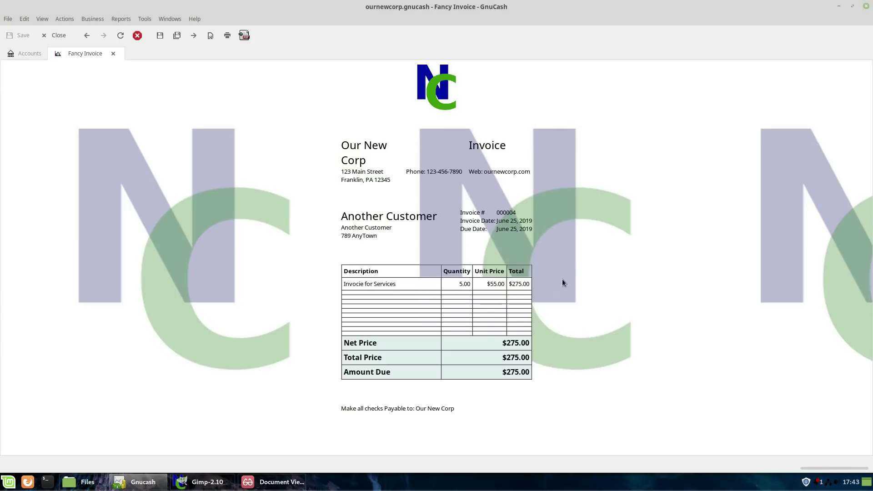
Print the report to output.pdf, replacing the existing file, check the PDF in the document viewer, and return to GnuCash.
left_click(228, 35)
left_click(407, 183)
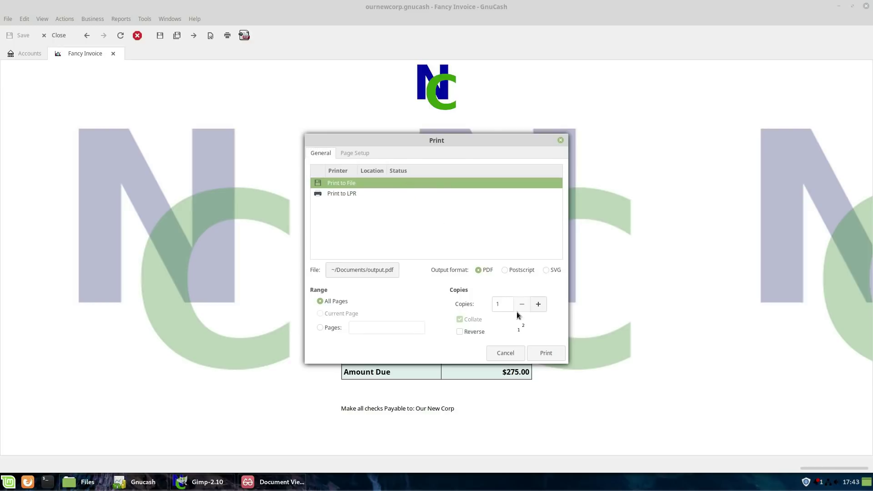
left_click(544, 353)
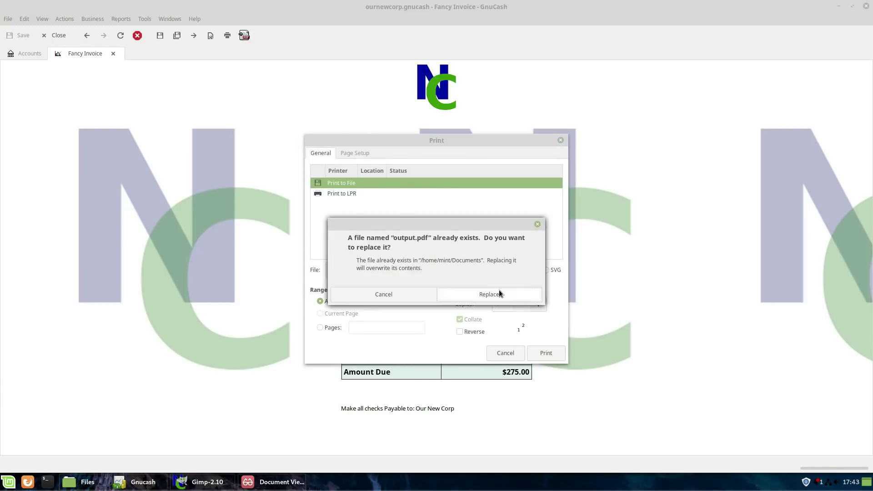
left_click(499, 291)
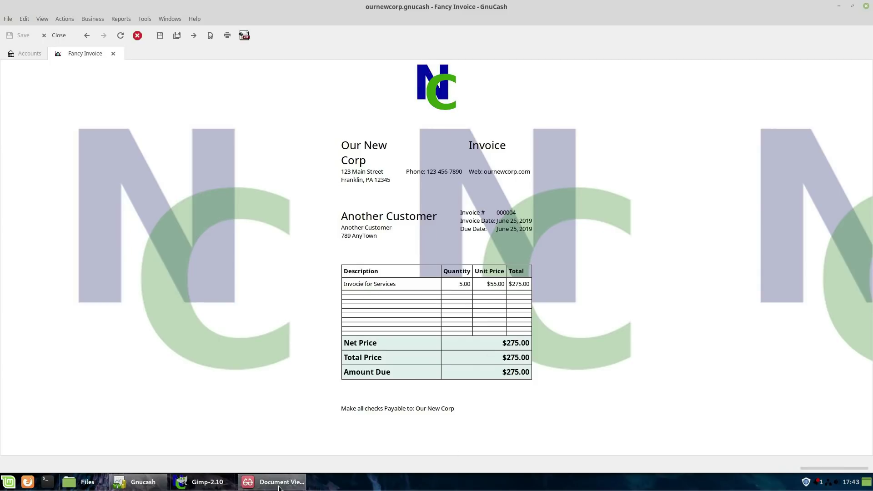
left_click(257, 482)
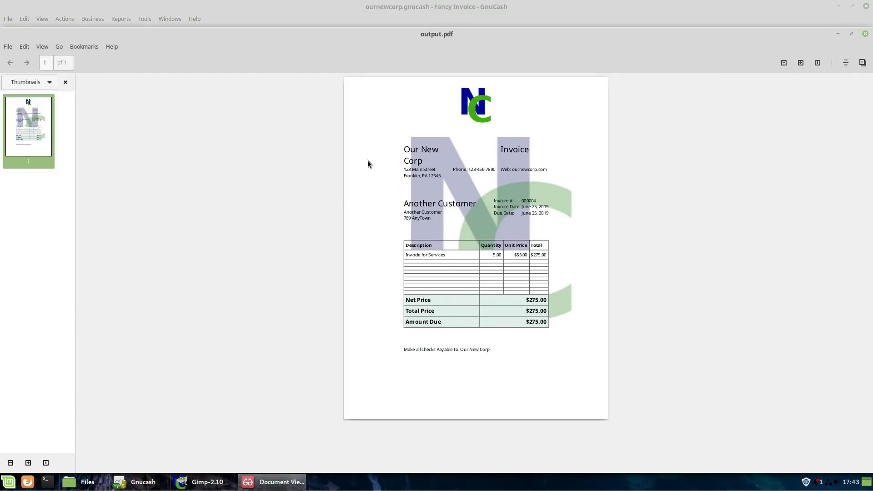
left_click(501, 5)
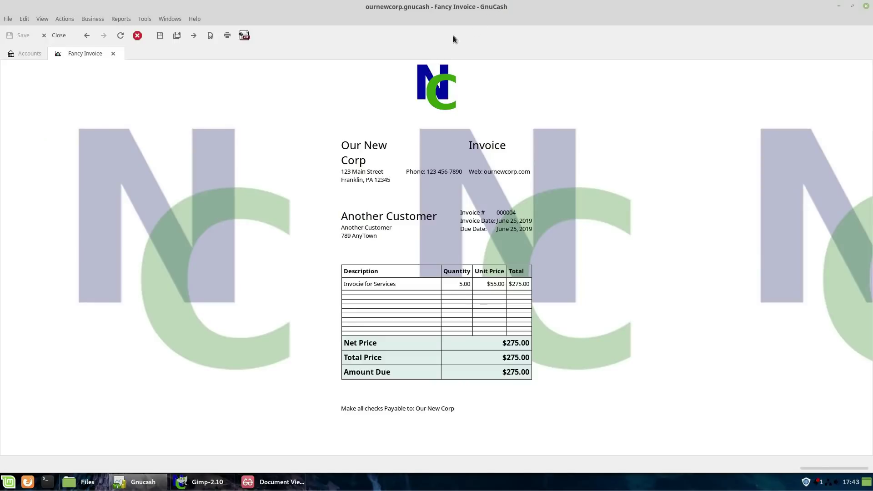
left_click(116, 20)
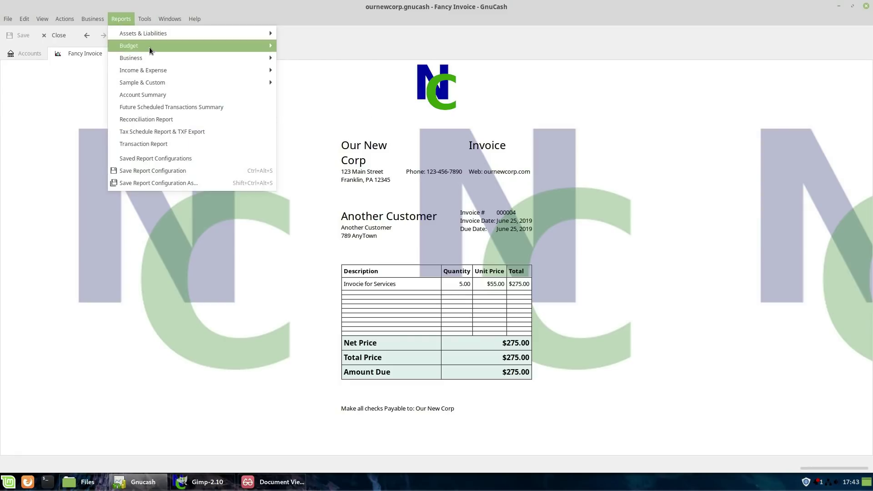
mouse_move(162, 57)
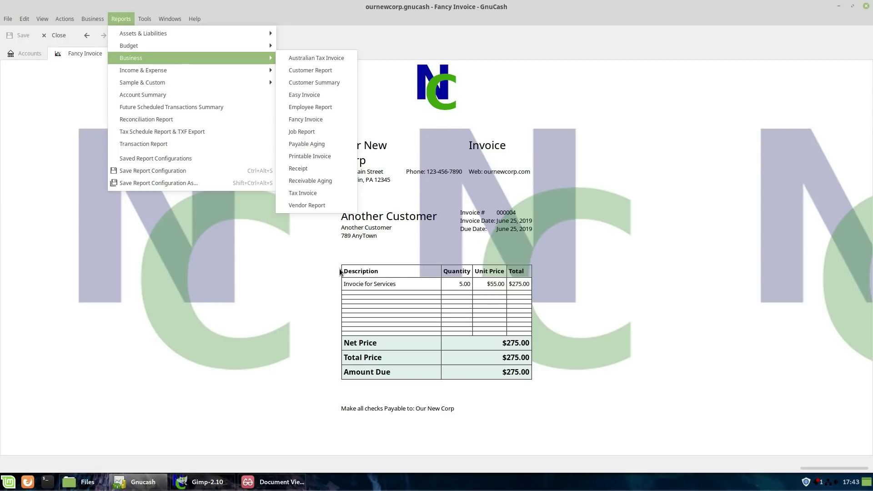
left_click(539, 254)
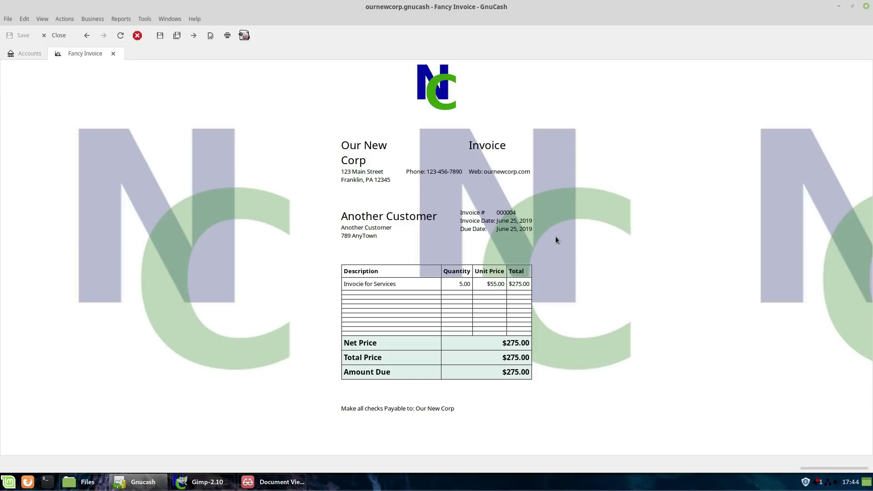
Save the report configuration with its selected invoice under the new name DELETE and close the saved configurations list.
left_click(149, 20)
mouse_move(119, 23)
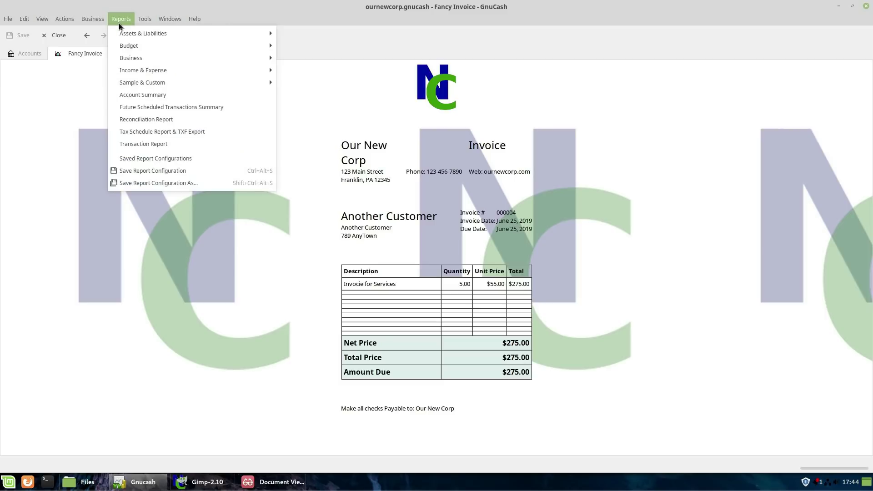
left_click(171, 181)
type("DE")
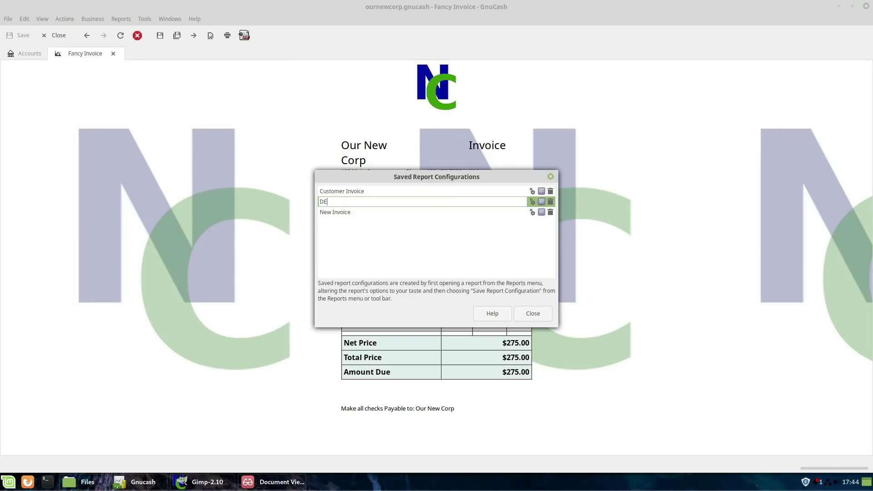
type("LETE")
key("Return")
left_click(542, 316)
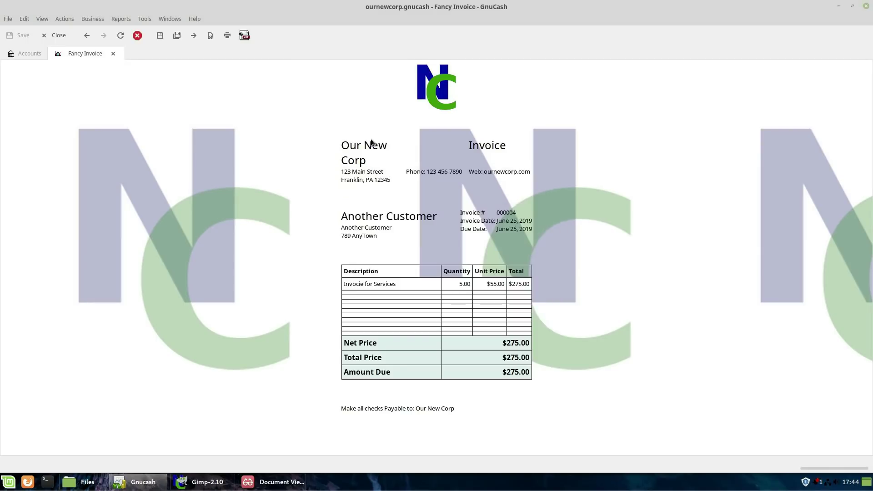
Close the Fancy Invoice report and open the saved report configuration DELETE.
left_click(113, 54)
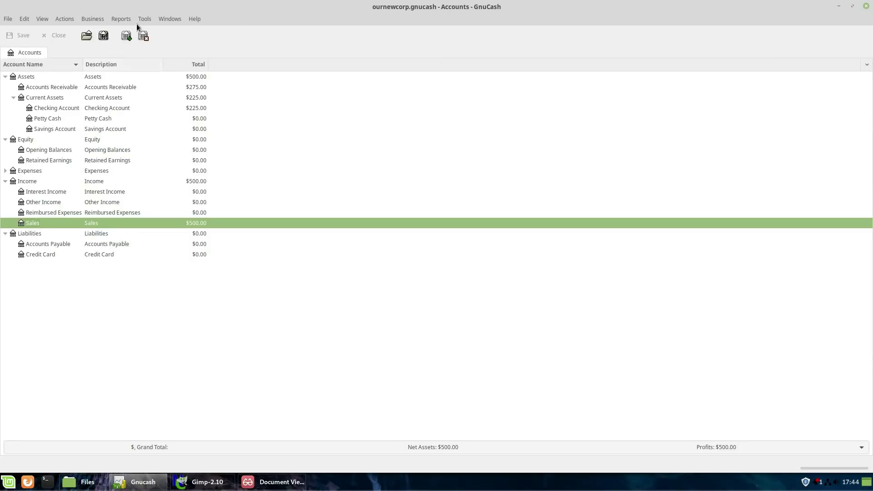
left_click(121, 19)
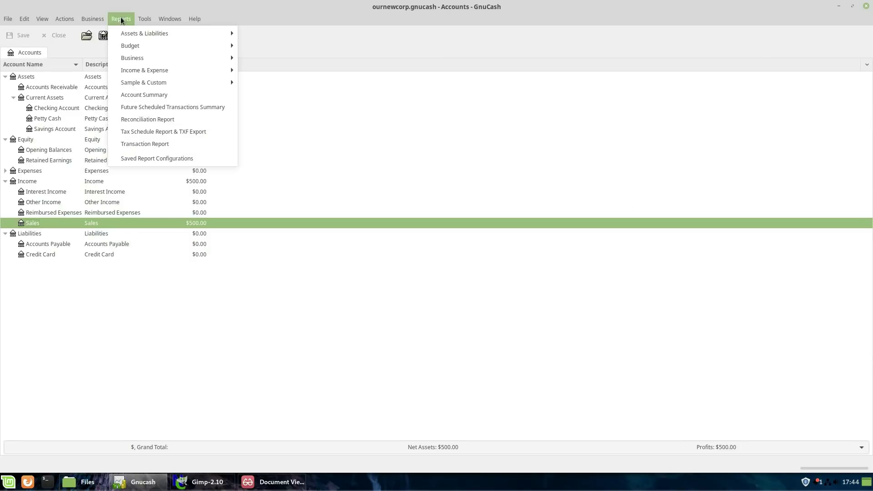
left_click(146, 159)
double_click(337, 204)
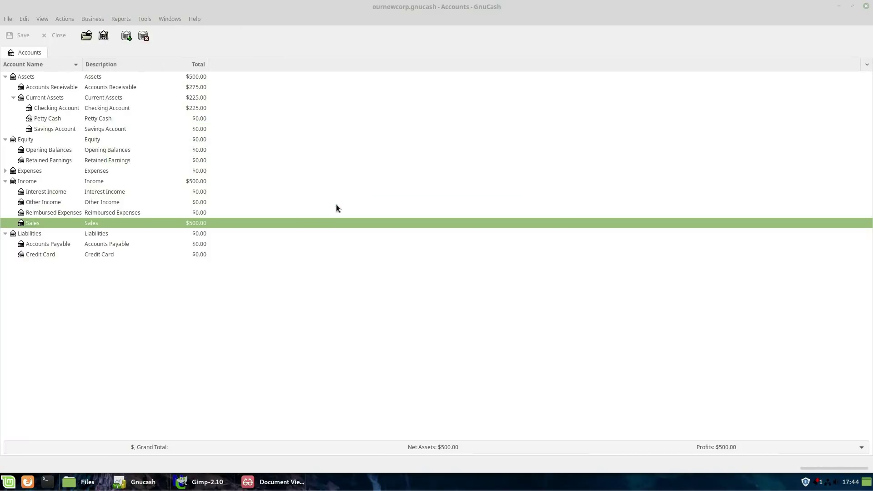